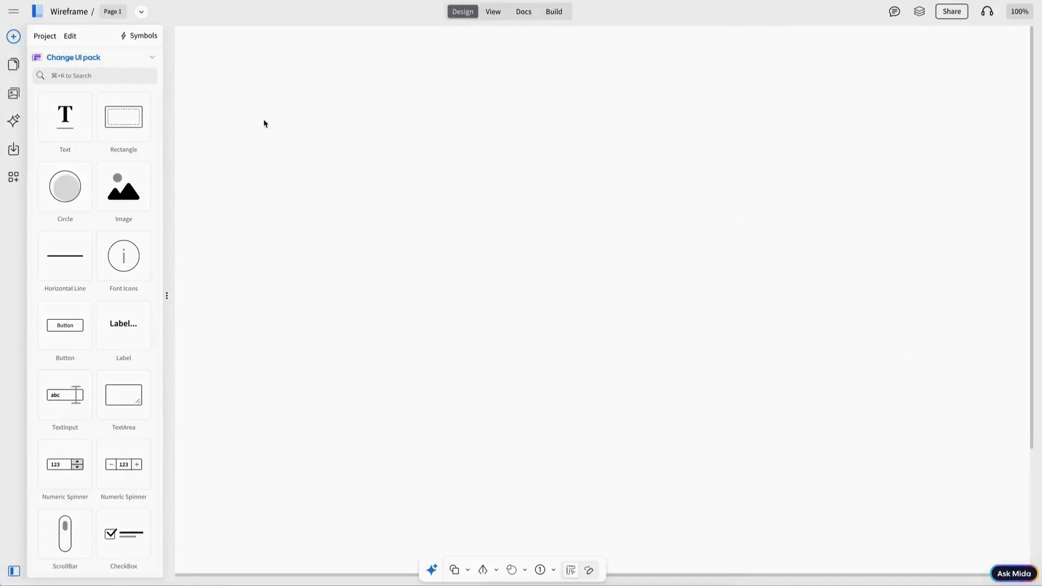
# Step: Add an iPhone14 frame to the canvas and place the light iOS status bar from the iPhone iOS 26 pack at its top
pyautogui.write('ipho')
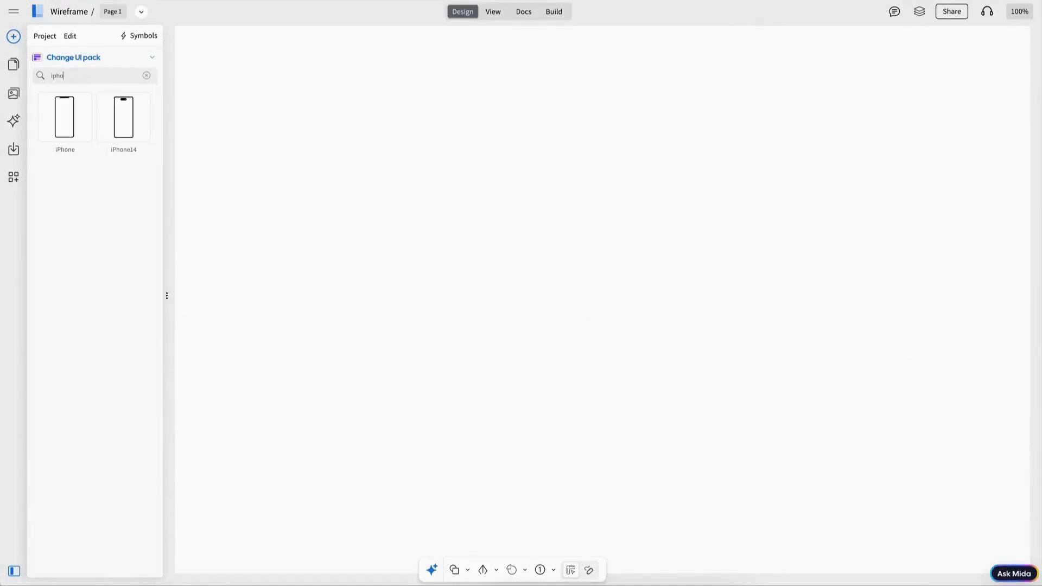
pyautogui.moveTo(109, 123); pyautogui.dragTo(321, 137)
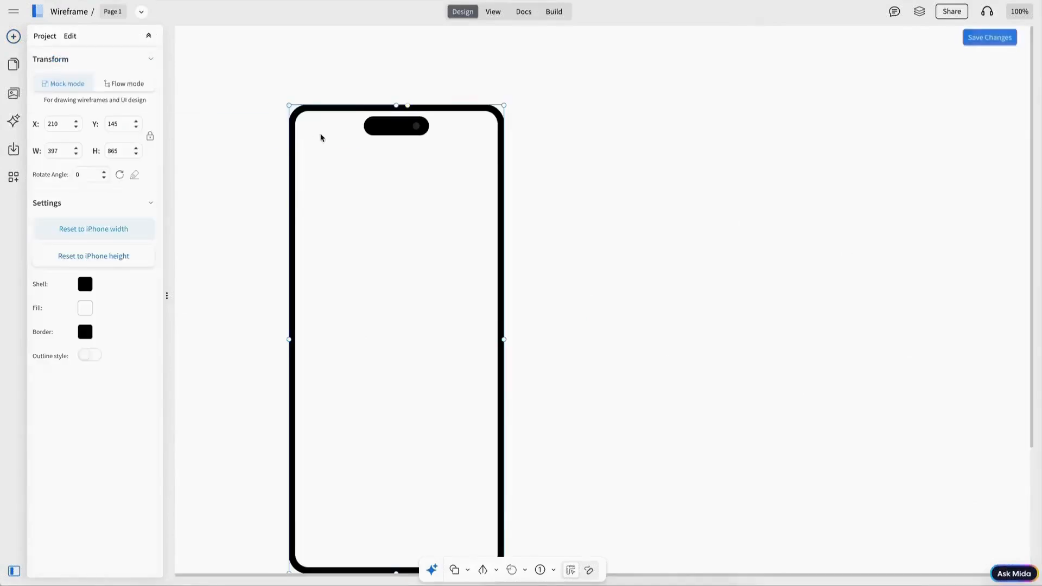
pyautogui.click(115, 60)
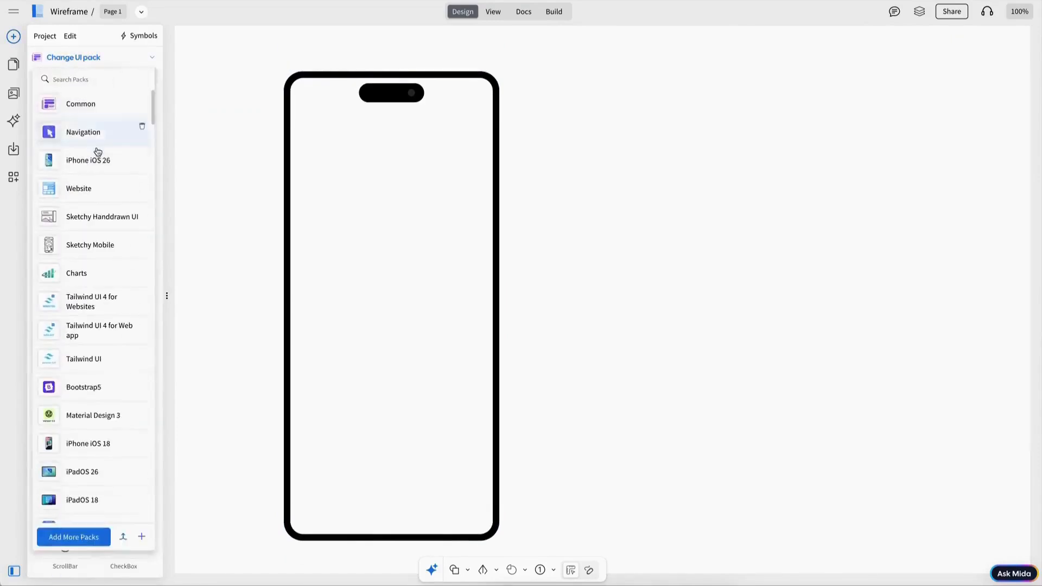
pyautogui.click(97, 157)
pyautogui.click(53, 97)
pyautogui.click(57, 114)
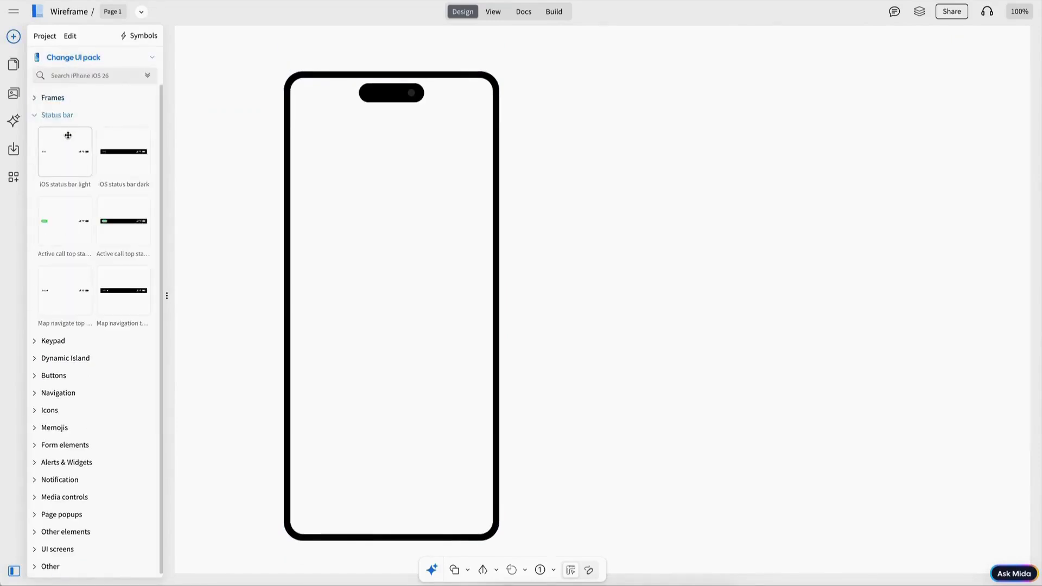
pyautogui.moveTo(87, 144); pyautogui.dragTo(355, 128)
# Step: Place Bottom navigation bar 9 from the Navigation pack along the phone frame's lower edge
pyautogui.click(73, 57)
pyautogui.click(96, 163)
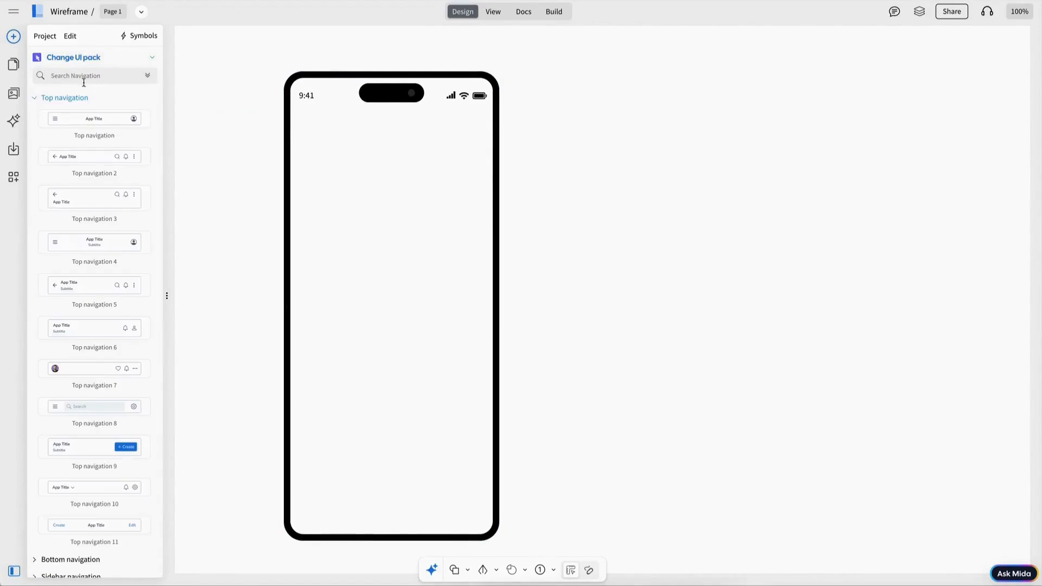
pyautogui.click(90, 116)
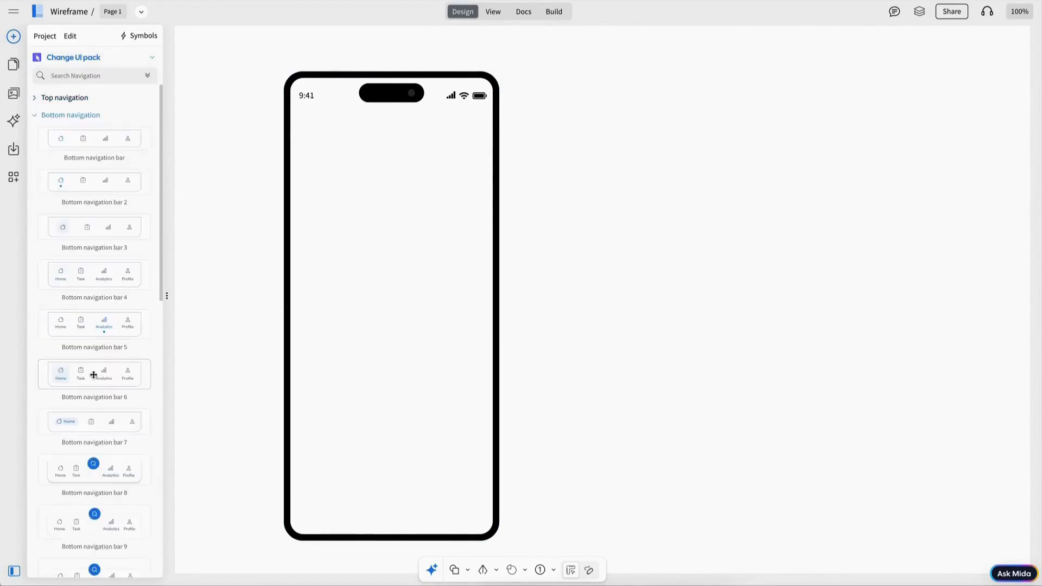
pyautogui.moveTo(97, 513); pyautogui.dragTo(419, 497)
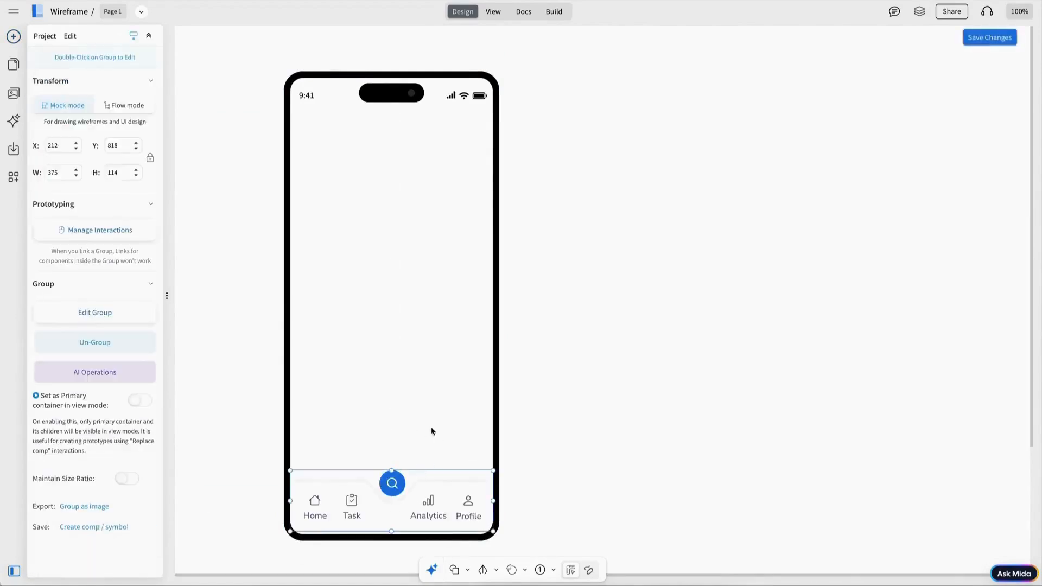
pyautogui.click(430, 430)
pyautogui.click(537, 450)
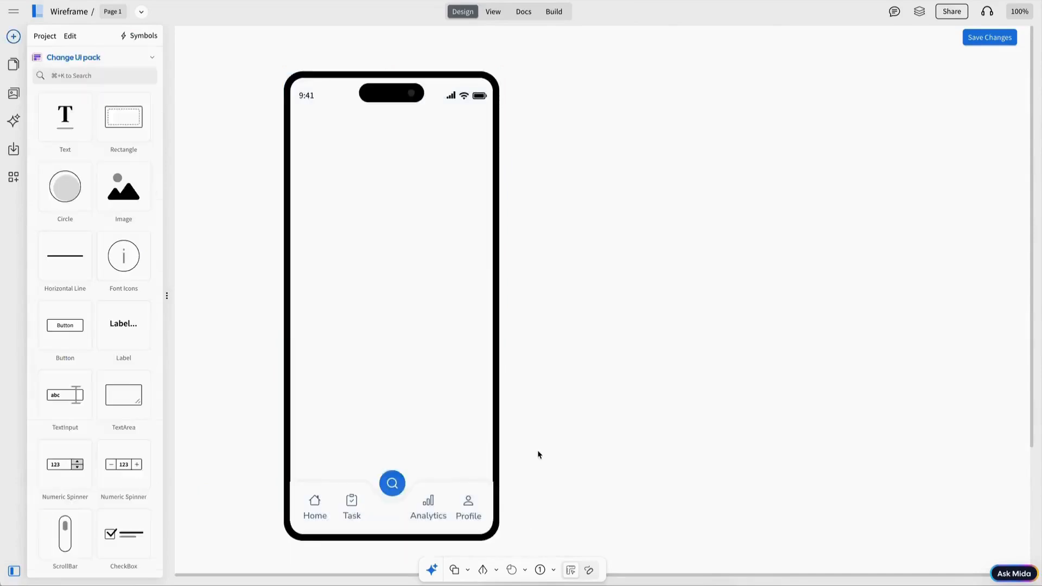
# Step: Adjust the shadow position of the navigation bar's background and fit the bar into the frame at X 213, Y 823, width 373
pyautogui.click(384, 517)
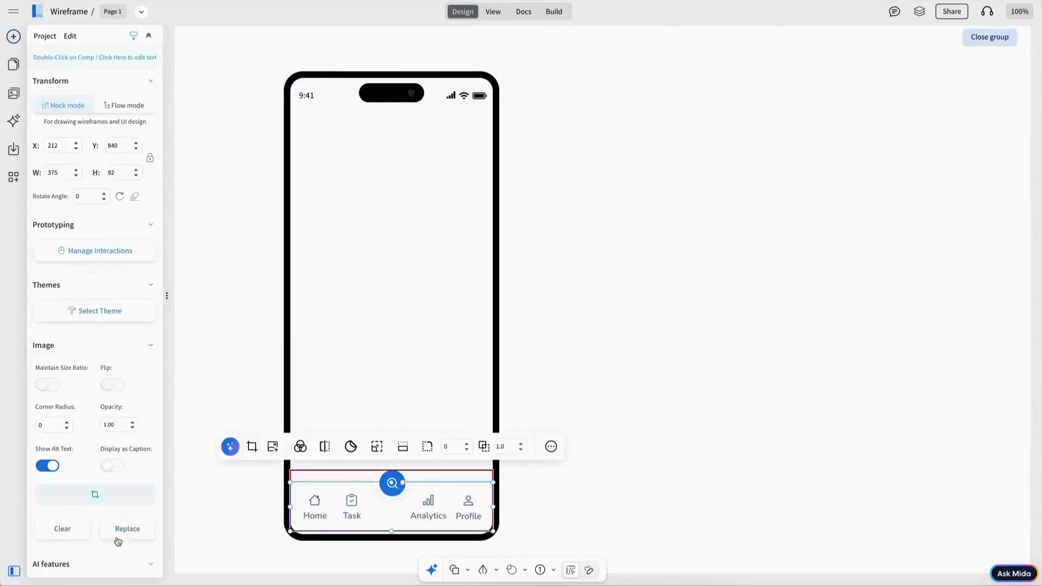
pyautogui.scroll(-10, 87, 510)
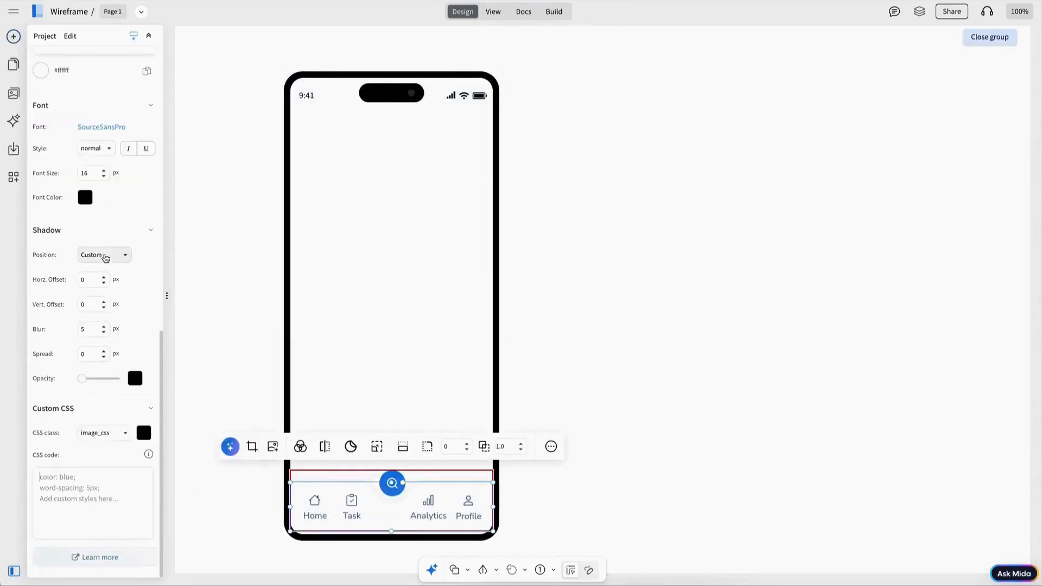
pyautogui.click(104, 255)
pyautogui.click(558, 537)
pyautogui.click(413, 489)
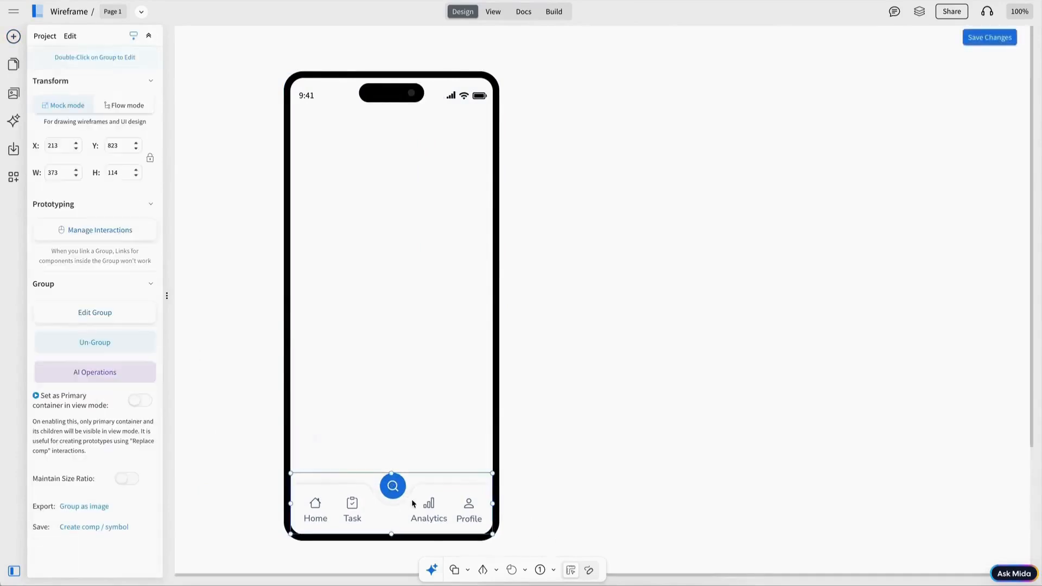
pyautogui.click(617, 433)
# Step: Change the navigation bar's Task label to "Explore"
pyautogui.scroll(-2, 570, 352)
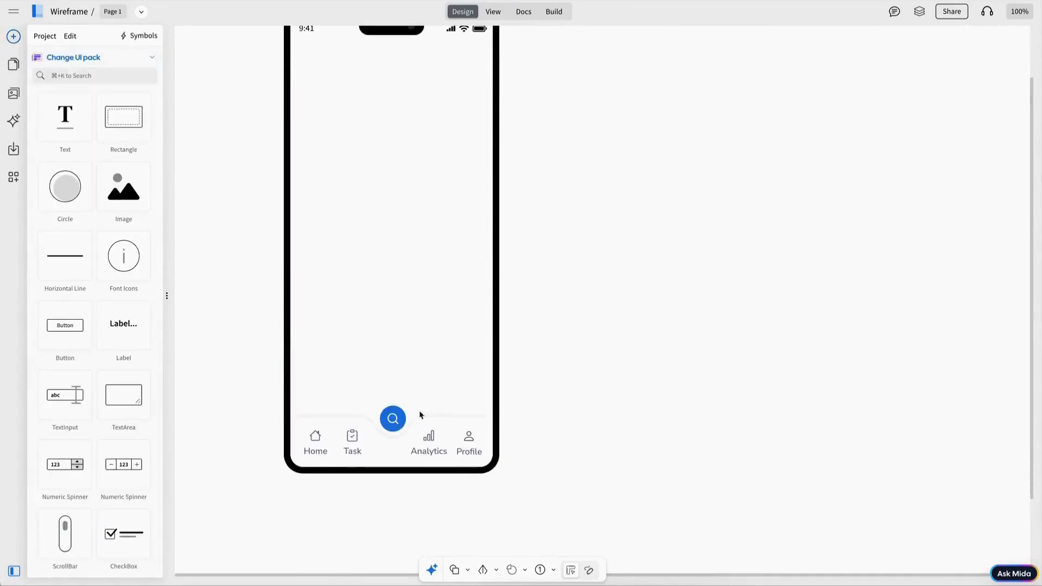
pyautogui.click(353, 445)
pyautogui.click(354, 445)
pyautogui.doubleClick(353, 449)
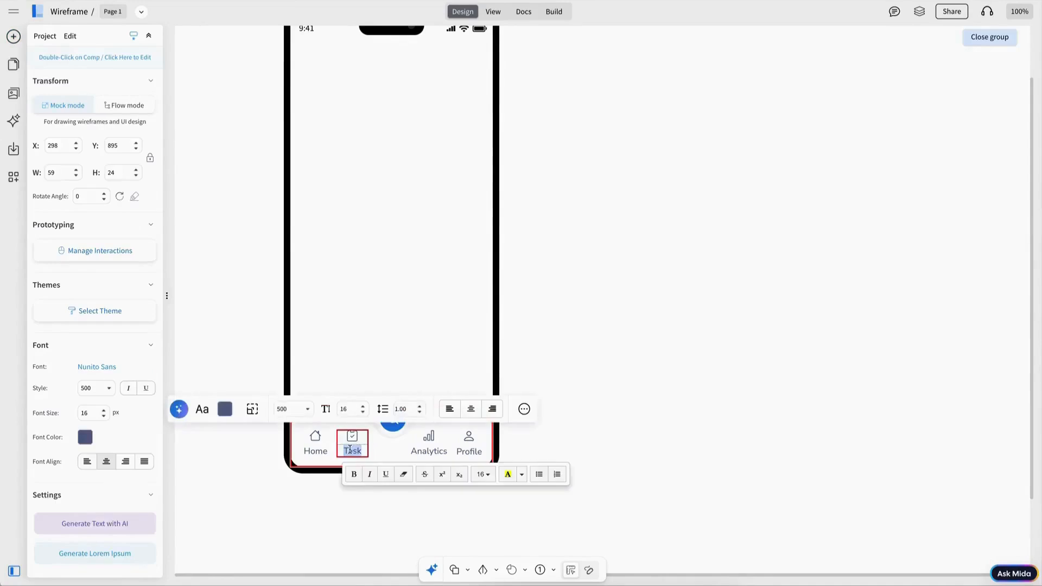
pyautogui.write('Explore')
pyautogui.click(567, 317)
pyautogui.scroll(2, 567, 318)
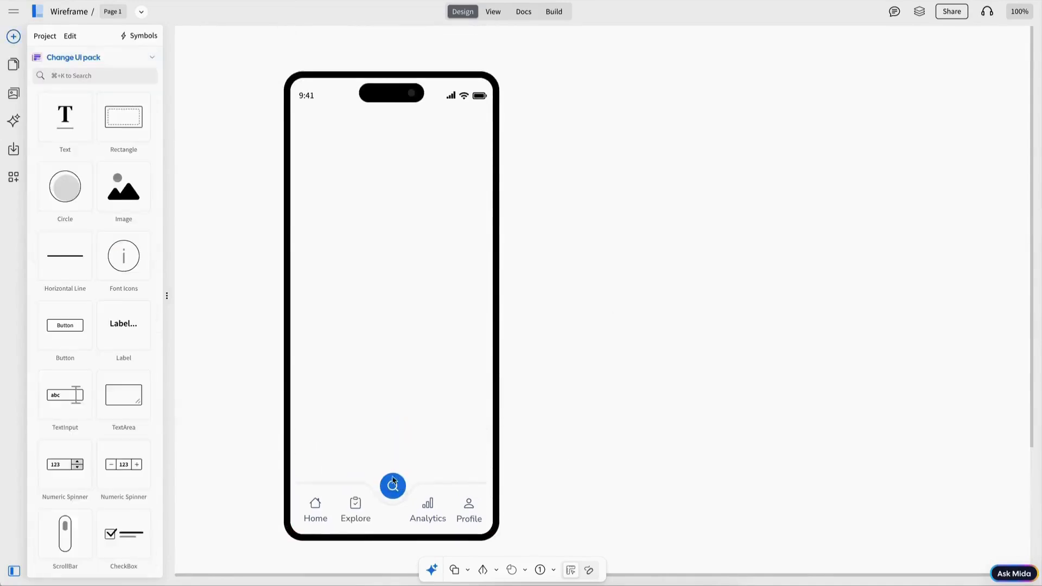
# Step: Replace the icon above the Explore label with a compass icon found by searching "comp"
pyautogui.doubleClick(358, 505)
pyautogui.click(223, 463)
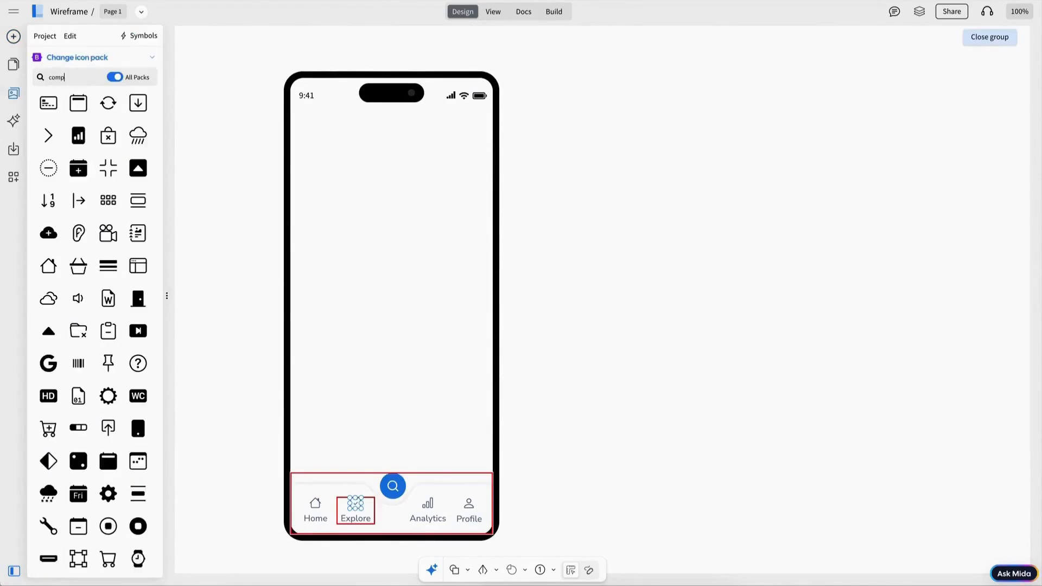
pyautogui.click(51, 331)
pyautogui.click(207, 349)
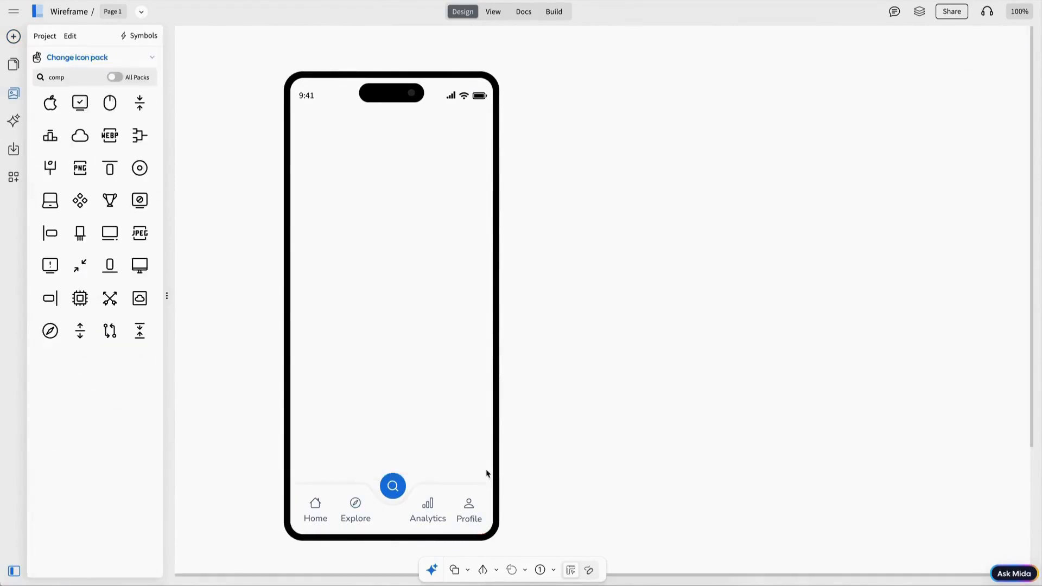
# Step: Move the entire phone mockup slightly up and to the left on the canvas
pyautogui.click(14, 36)
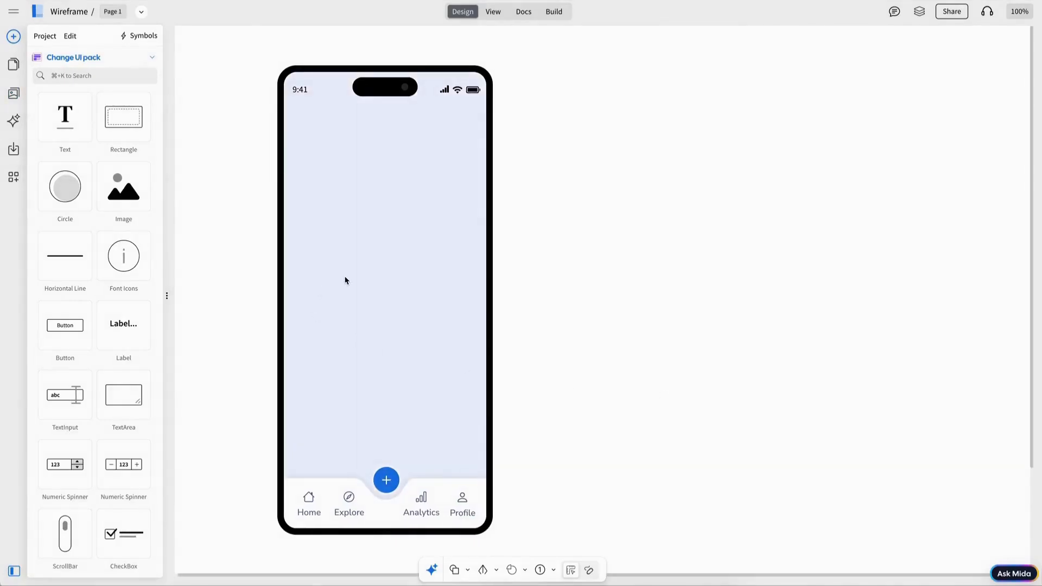
pyautogui.press('super+a')
pyautogui.moveTo(379, 276); pyautogui.dragTo(373, 271)
pyautogui.click(650, 284)
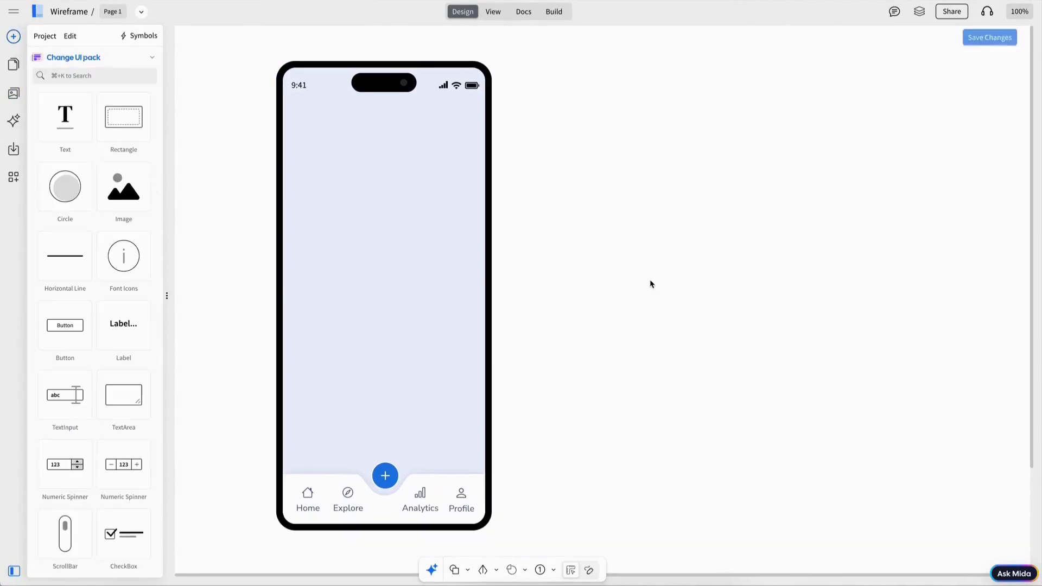
# Step: Add a new page and assign Page 1 as its master page
pyautogui.click(15, 66)
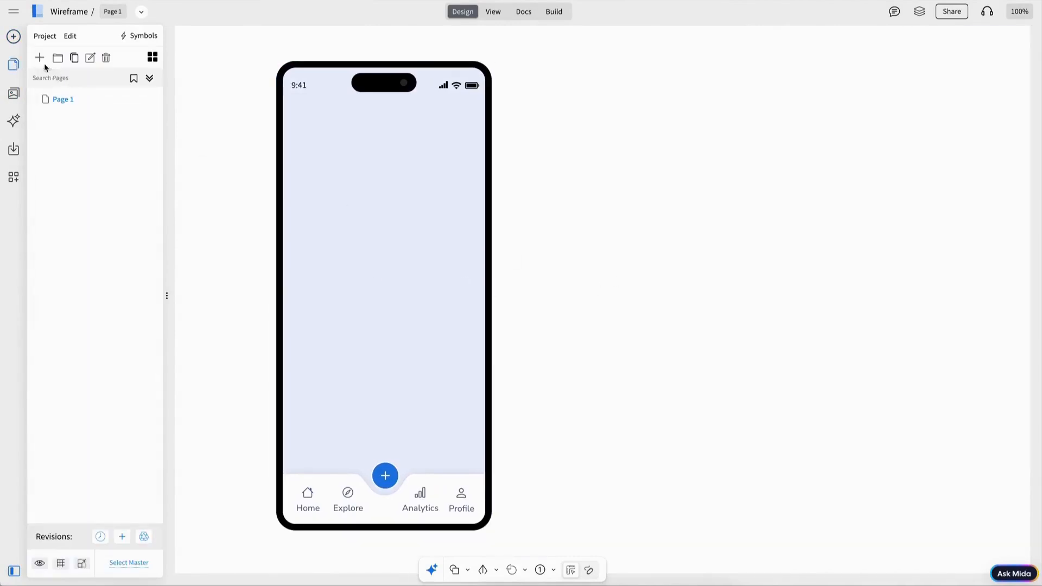
pyautogui.click(41, 62)
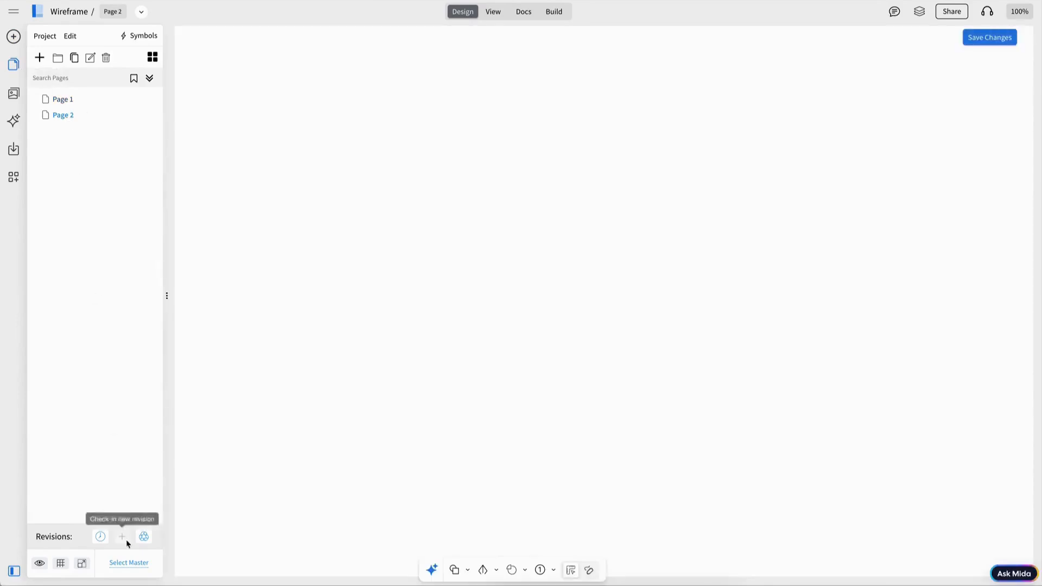
pyautogui.click(130, 562)
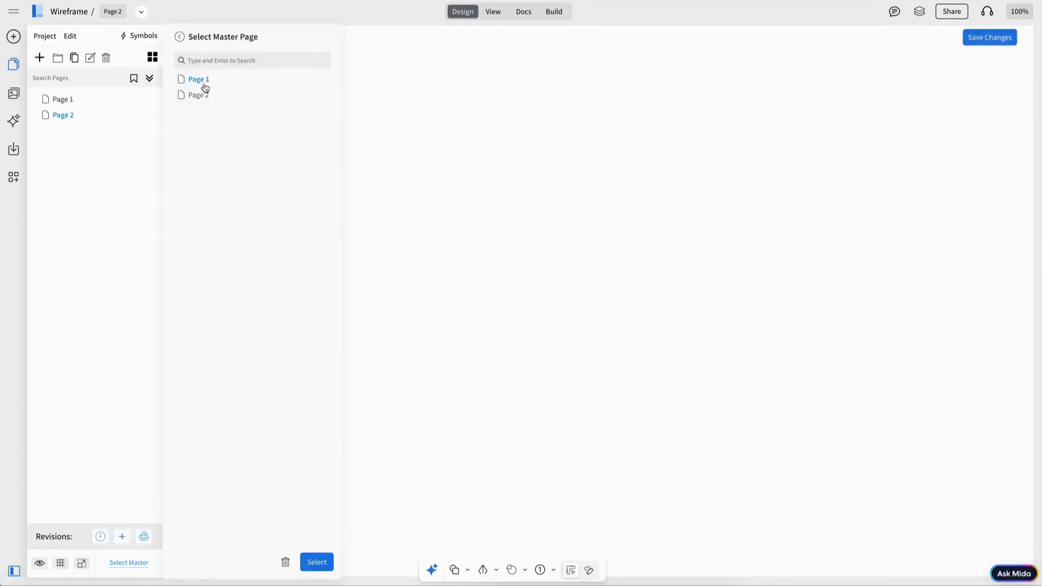
pyautogui.click(319, 564)
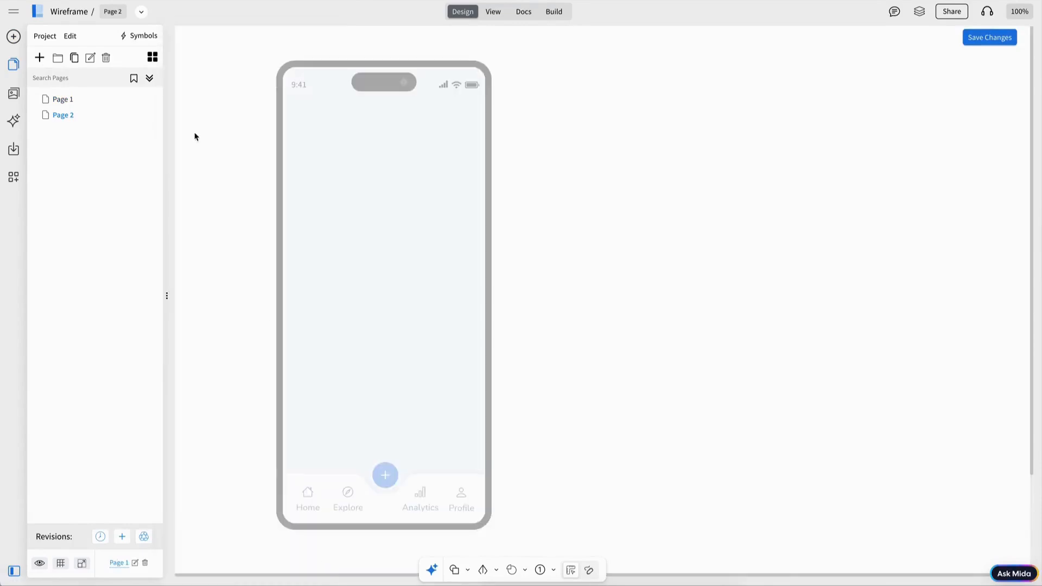
# Step: Add a text element below the status bar reading "Morning," followed by the person's full name
pyautogui.click(13, 37)
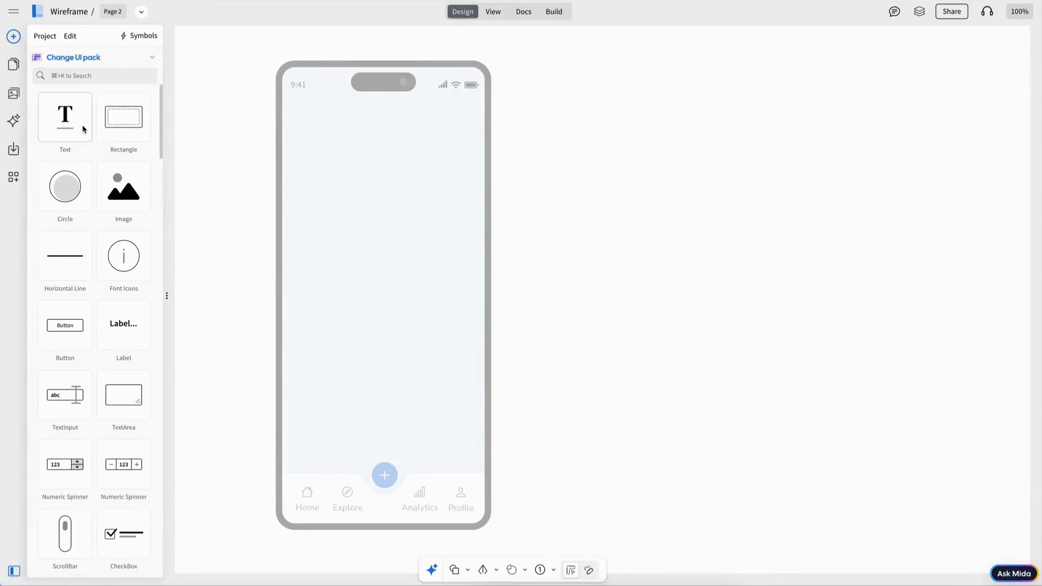
pyautogui.moveTo(83, 130); pyautogui.dragTo(336, 135)
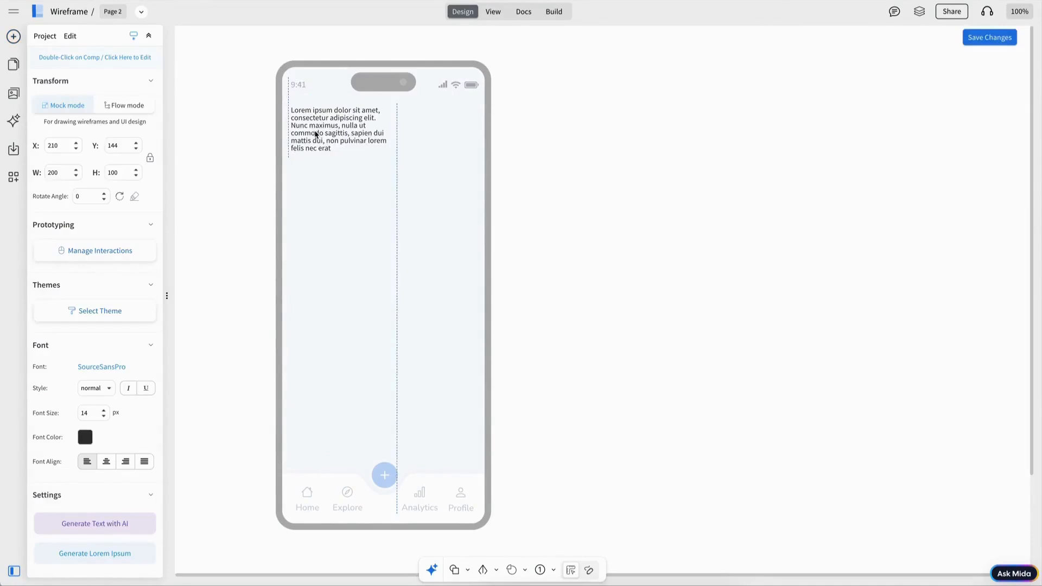
pyautogui.doubleClick(316, 134)
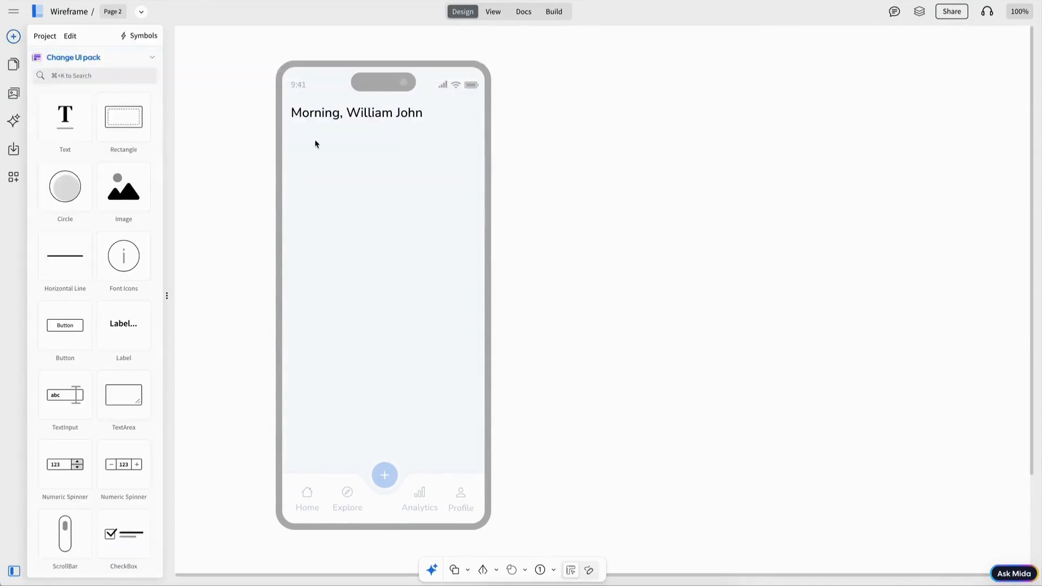
# Step: Duplicate the greeting below itself as a size 14 line "Wednesday, 17 Dec 2025" and fit its box to 176 by 24
pyautogui.moveTo(319, 116); pyautogui.dragTo(325, 139)
pyautogui.doubleClick(325, 139)
pyautogui.write('Wednesday, 17 Dec 2025')
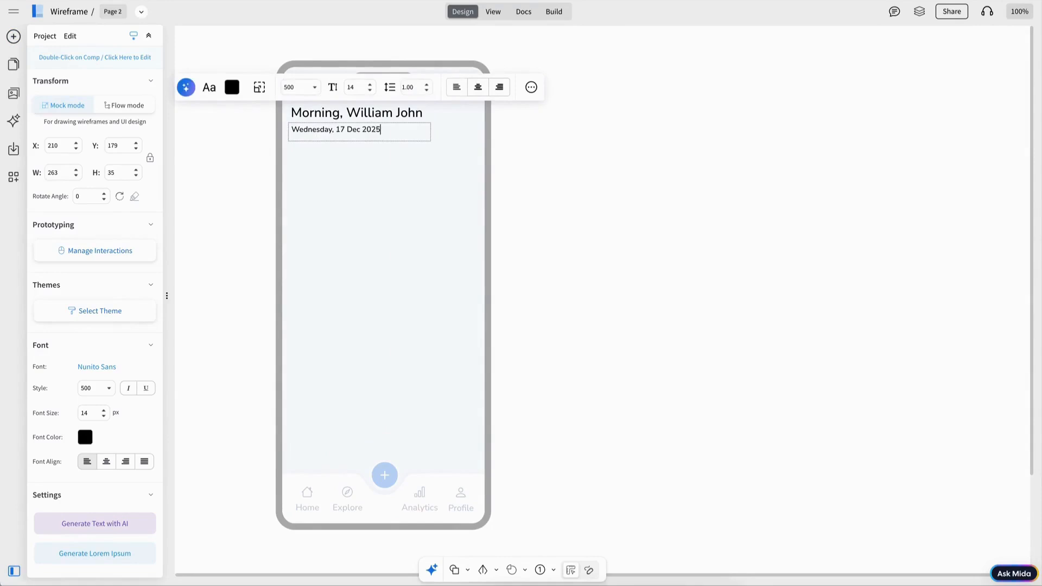
pyautogui.press('Escape')
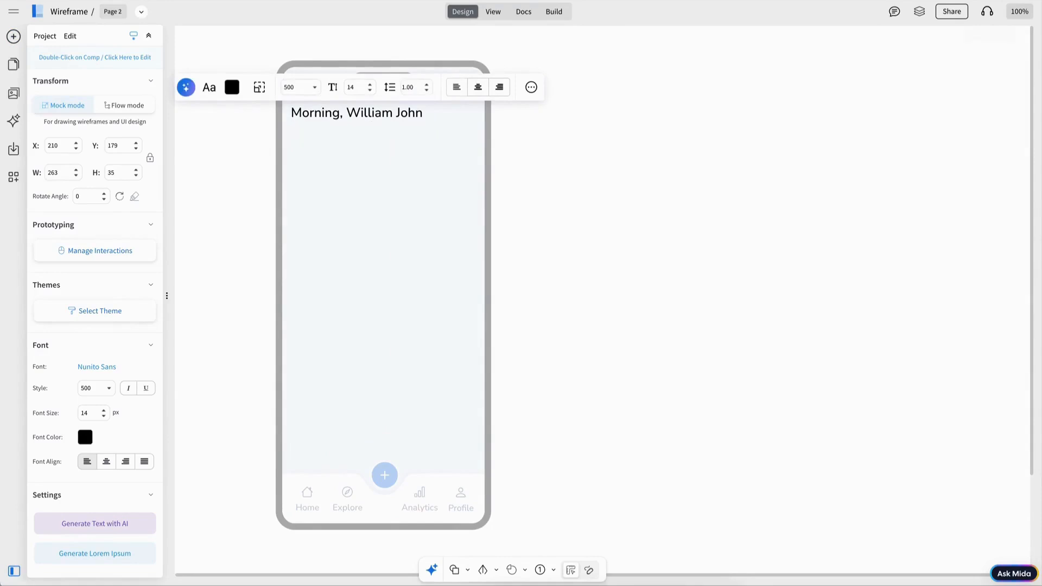
pyautogui.click(368, 134)
pyautogui.moveTo(360, 142); pyautogui.dragTo(359, 135)
pyautogui.moveTo(428, 131); pyautogui.dragTo(384, 131)
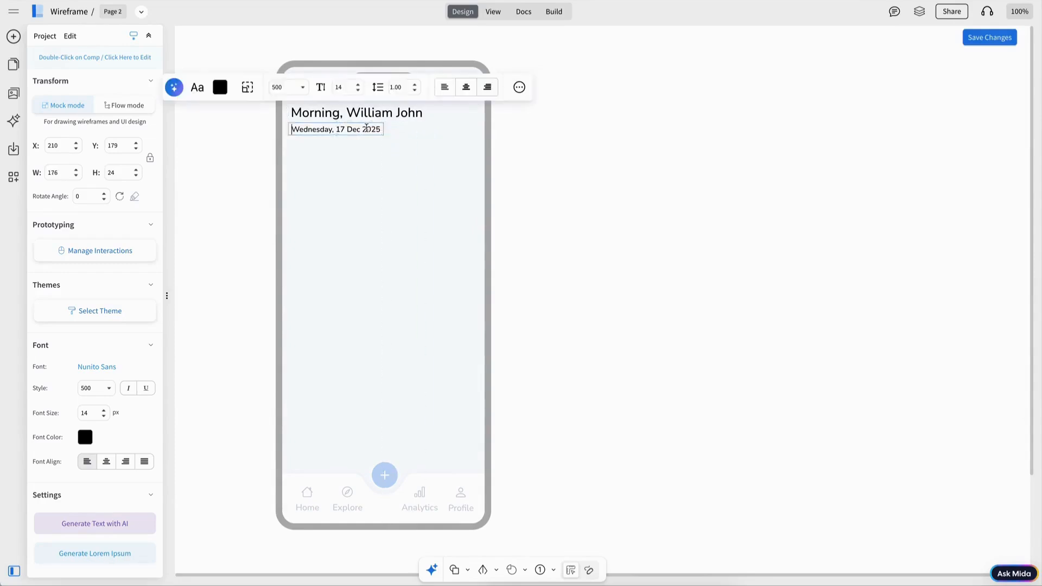
# Step: Set the date line's font color to dark grey and group it with the greeting
pyautogui.click(219, 88)
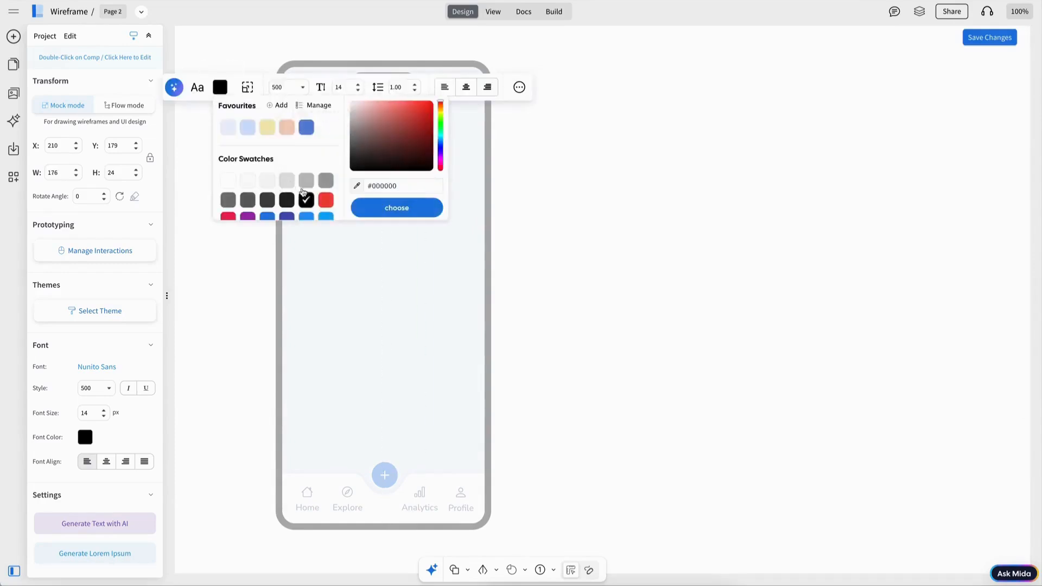
pyautogui.click(248, 203)
pyautogui.click(312, 157)
pyautogui.click(329, 131)
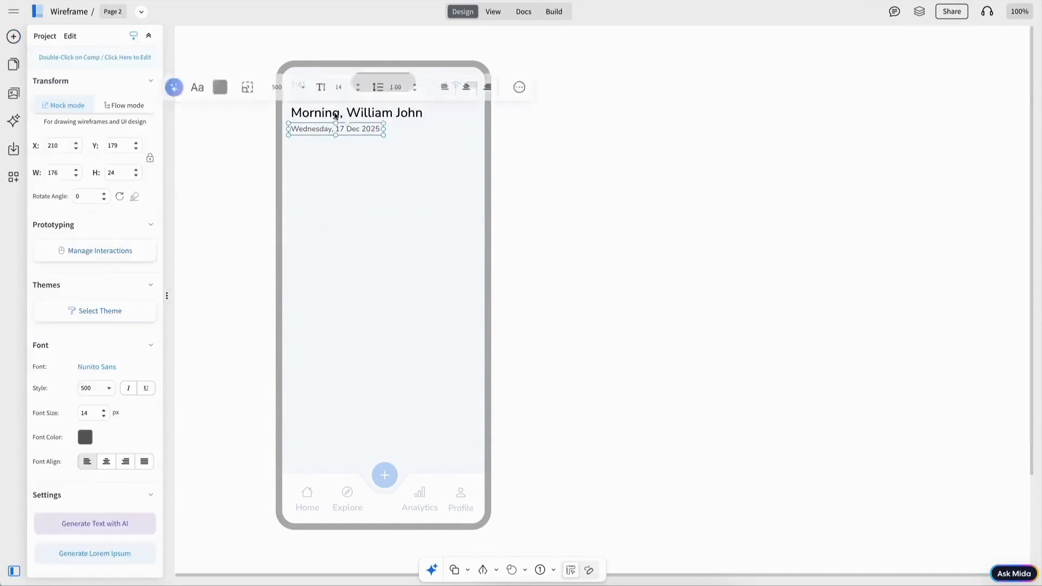
pyautogui.keyDown('shift'); pyautogui.click(336, 115); pyautogui.keyUp('shift')
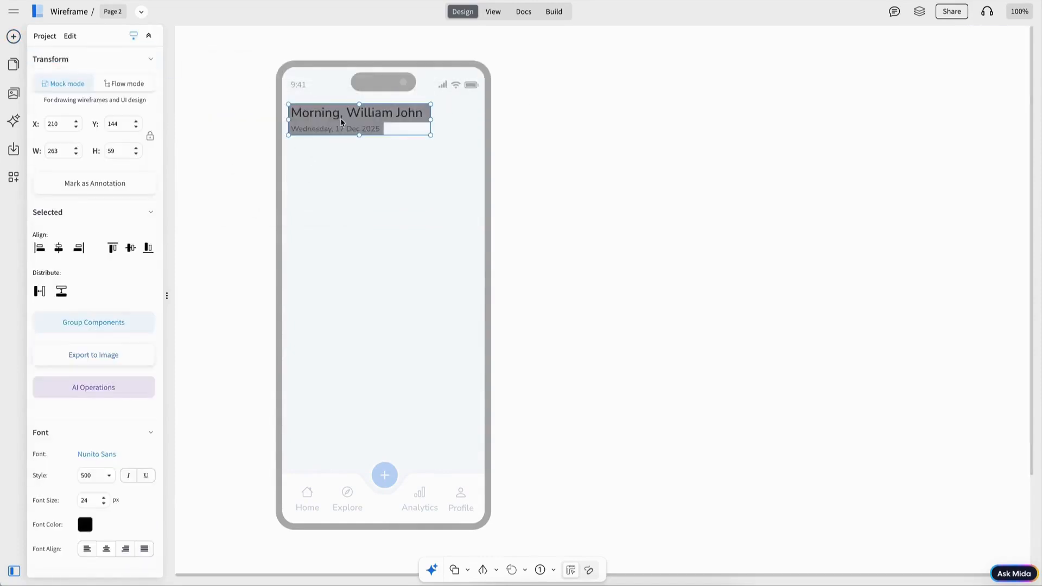
pyautogui.click(233, 168)
# Step: Place a 50 by 50 image placeholder at the right end of the greeting row and align it to the text group's middle
pyautogui.moveTo(120, 187); pyautogui.dragTo(463, 120)
pyautogui.keyDown('shift'); pyautogui.click(386, 121); pyautogui.keyUp('shift')
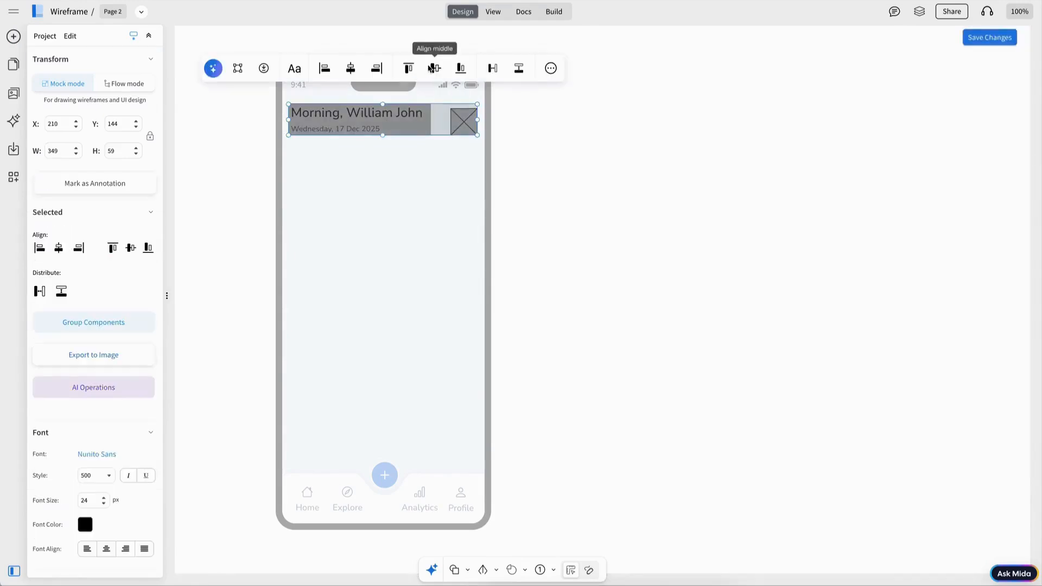
pyautogui.click(434, 70)
pyautogui.click(463, 154)
# Step: Fill the image placeholder beside the greeting with the illustrated avatar picture
pyautogui.click(464, 123)
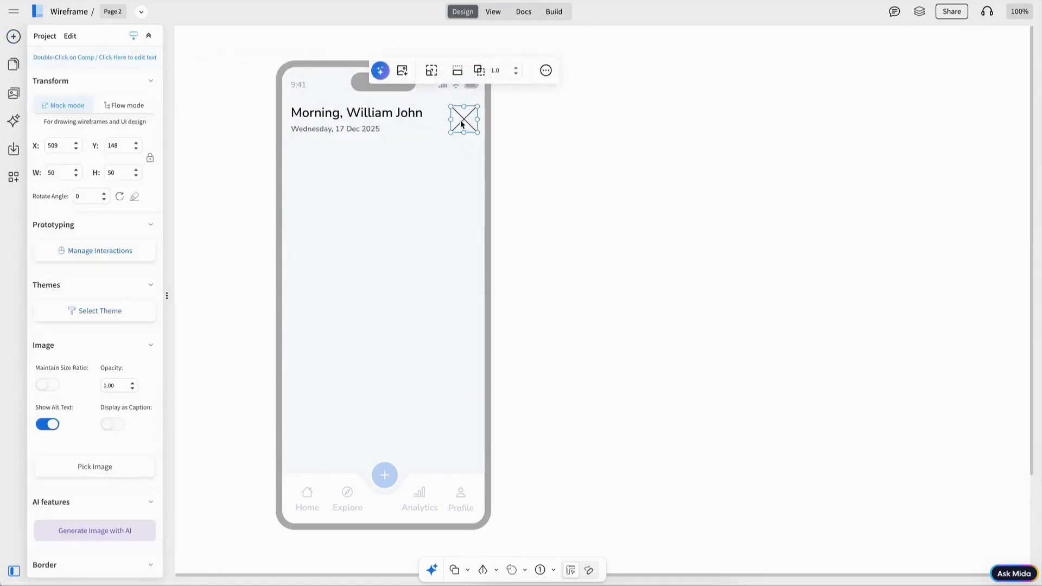
pyautogui.click(402, 70)
pyautogui.click(64, 148)
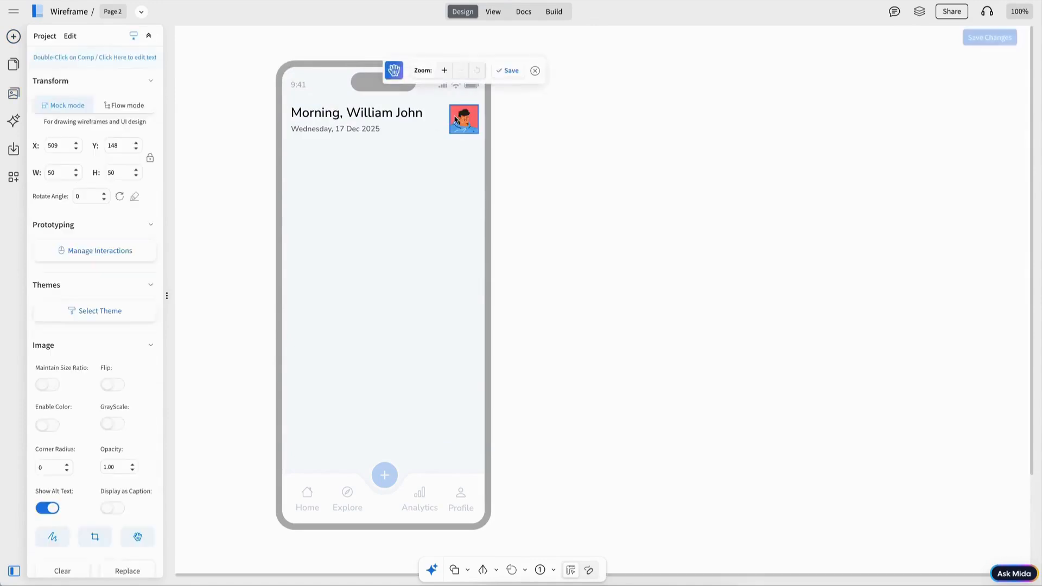
pyautogui.click(503, 133)
pyautogui.click(470, 124)
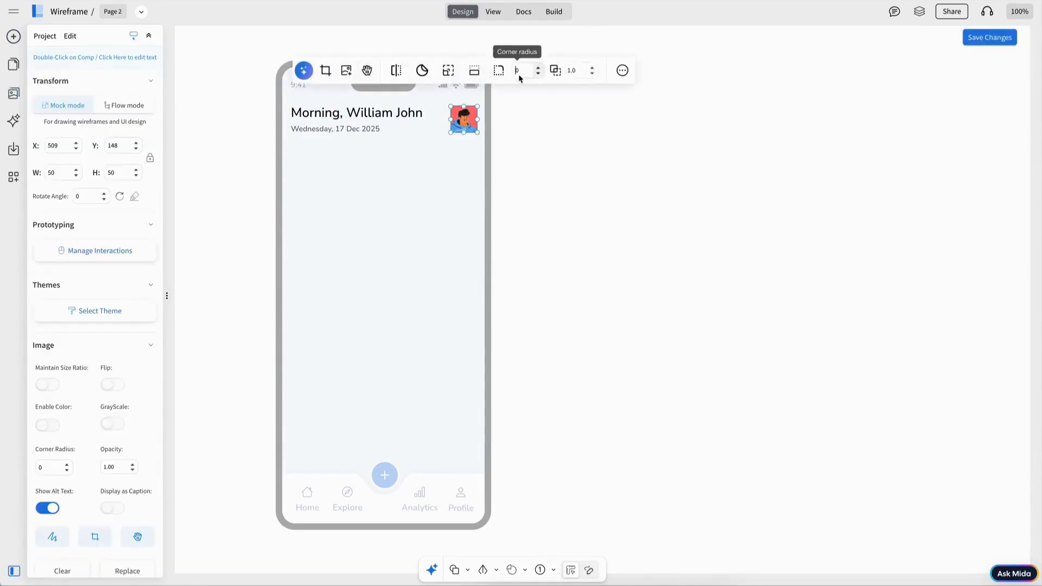
# Step: Duplicate the date line below the header and change the copy's text to "Mon"
pyautogui.click(349, 130)
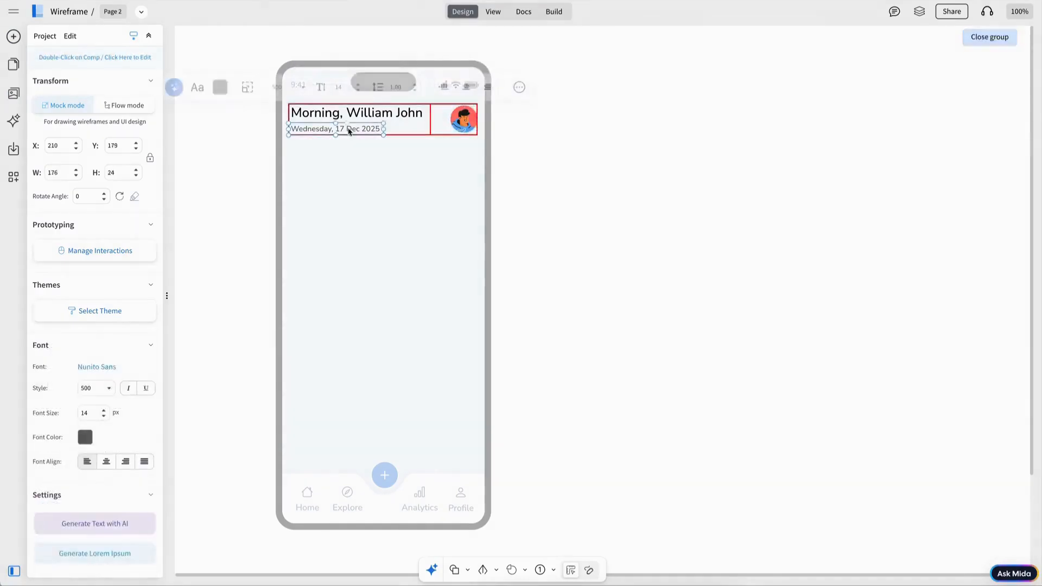
pyautogui.hotkey('ctrl', 'c')
pyautogui.hotkey('ctrl', 'v')
pyautogui.moveTo(339, 138); pyautogui.dragTo(335, 160)
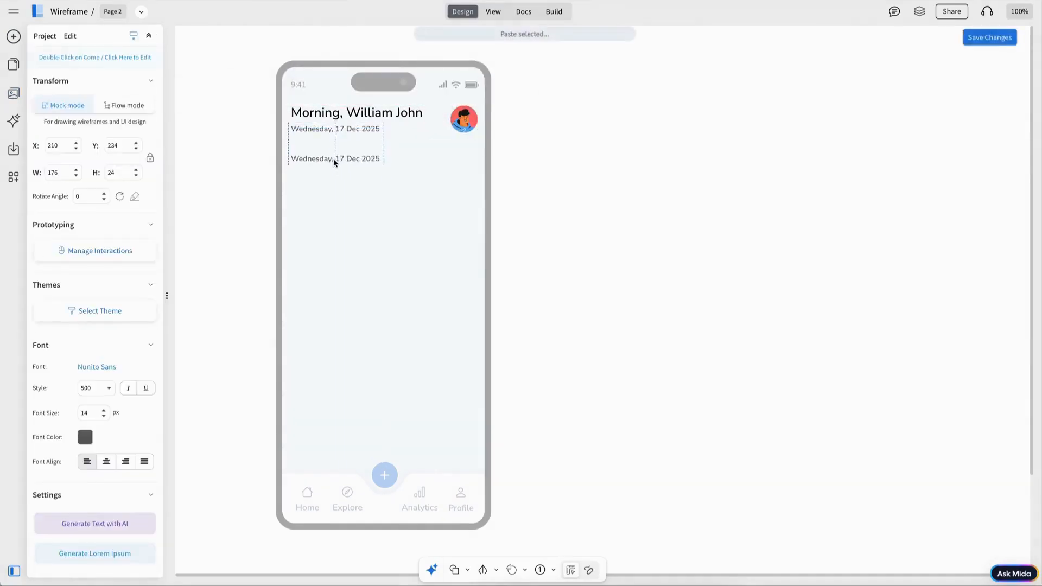
pyautogui.doubleClick(333, 158)
pyautogui.write('Mon')
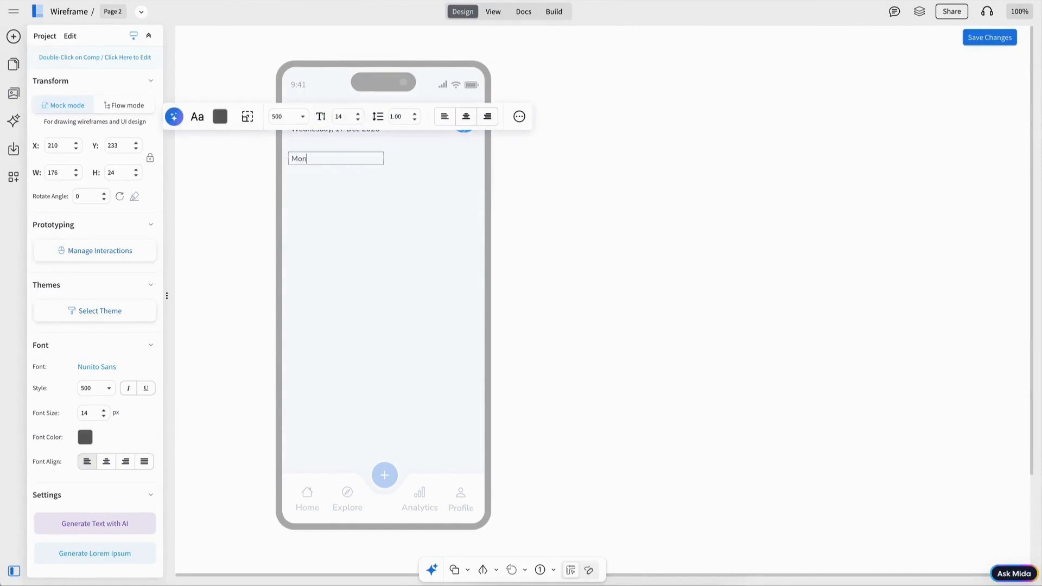
pyautogui.press('Escape')
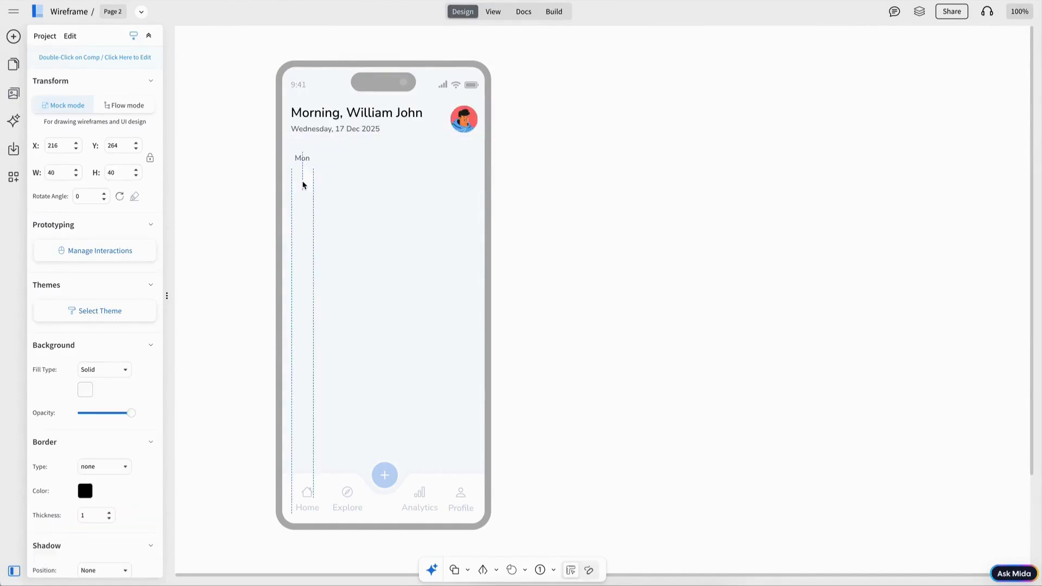
# Step: Place a 40 by 40 borderless white circle directly below the "Mon" label and enter "15" in it
pyautogui.moveTo(303, 185); pyautogui.dragTo(302, 185)
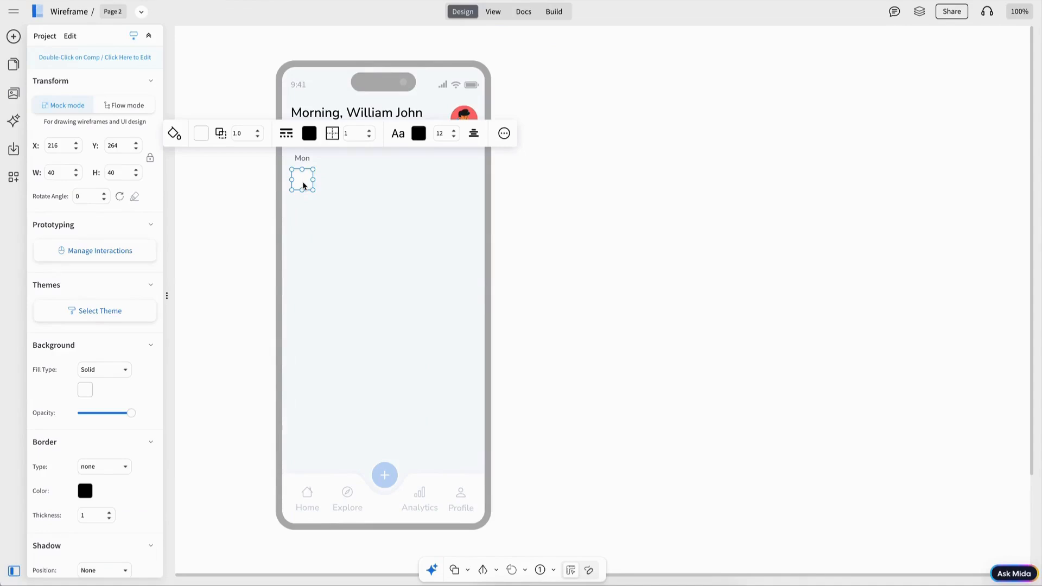
pyautogui.doubleClick(303, 185)
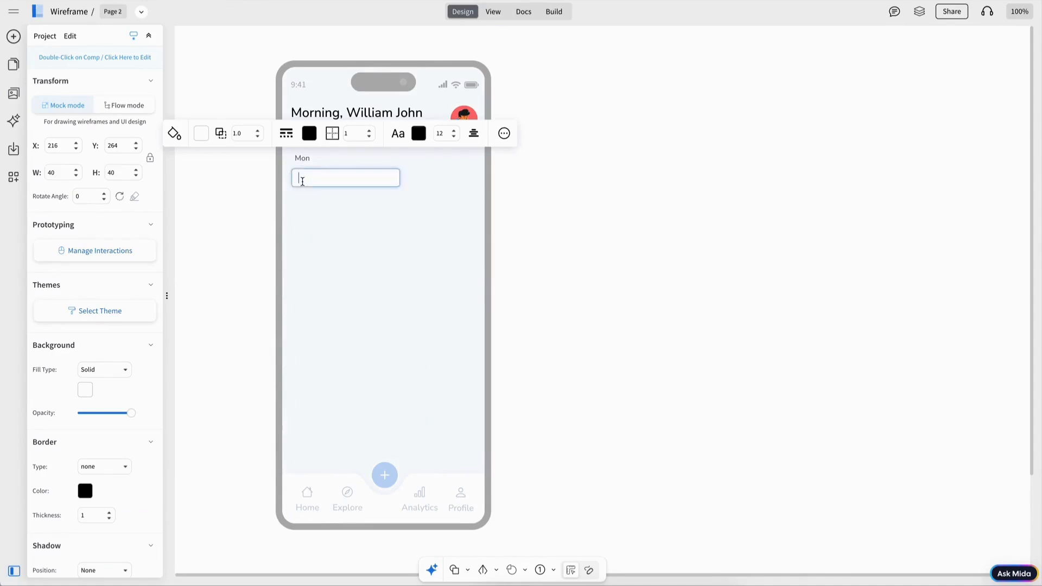
pyautogui.write('15')
pyautogui.press('Escape')
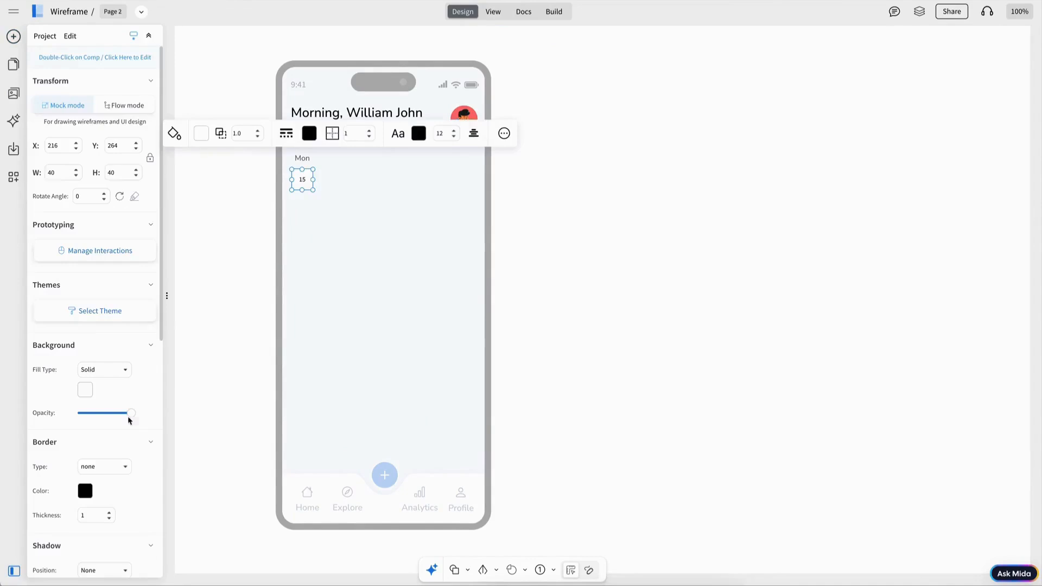
# Step: Set the text in the "15" circle to the Nunito Sans font at size 14
pyautogui.scroll(-8, 122, 473)
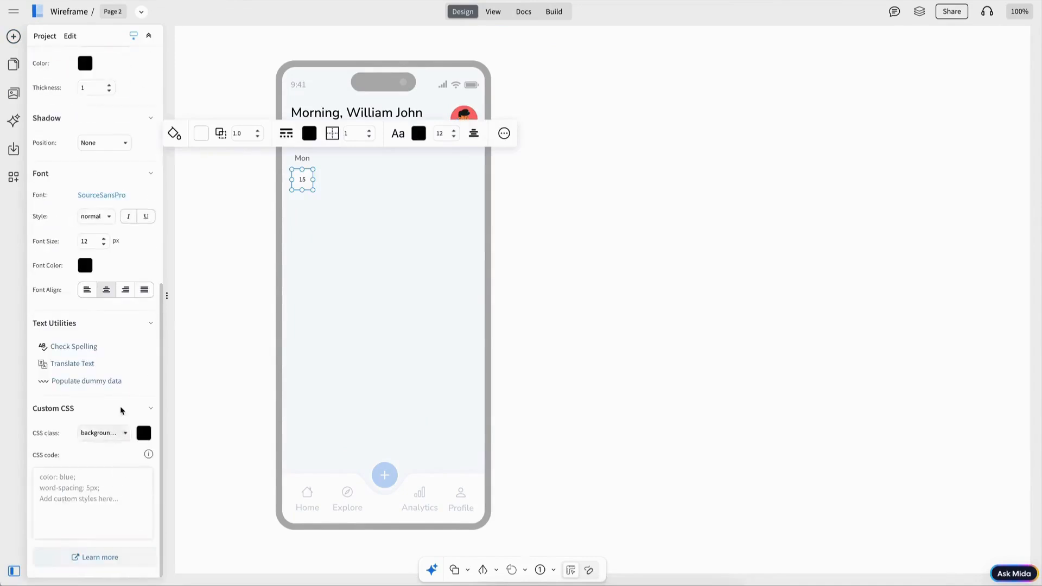
pyautogui.click(104, 239)
pyautogui.click(102, 195)
pyautogui.click(212, 101)
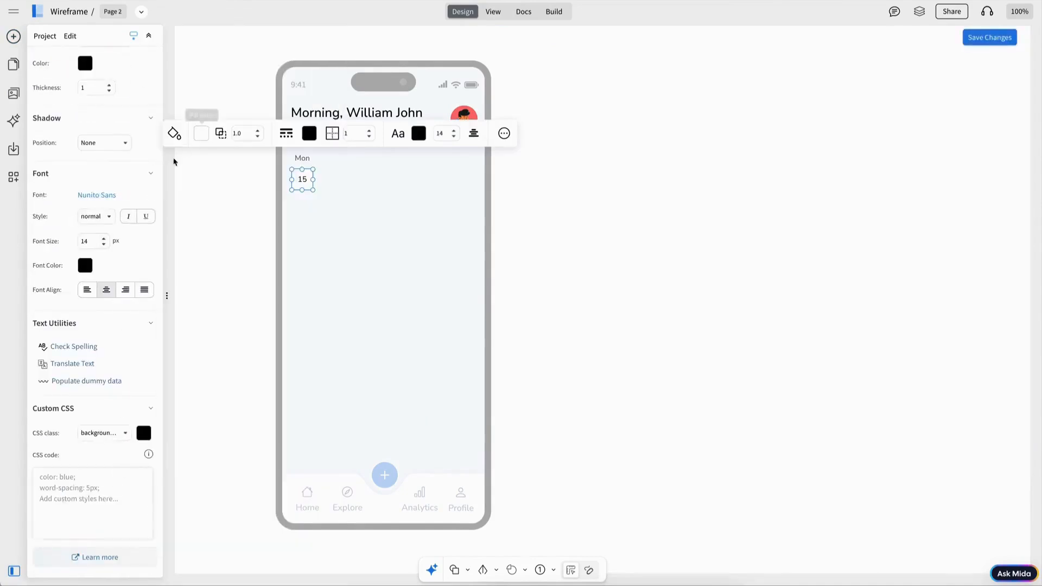
# Step: Group the "Mon" label with its "15" circle and place a duplicate of the group to its right
pyautogui.click(217, 172)
pyautogui.moveTo(298, 179); pyautogui.dragTo(335, 179)
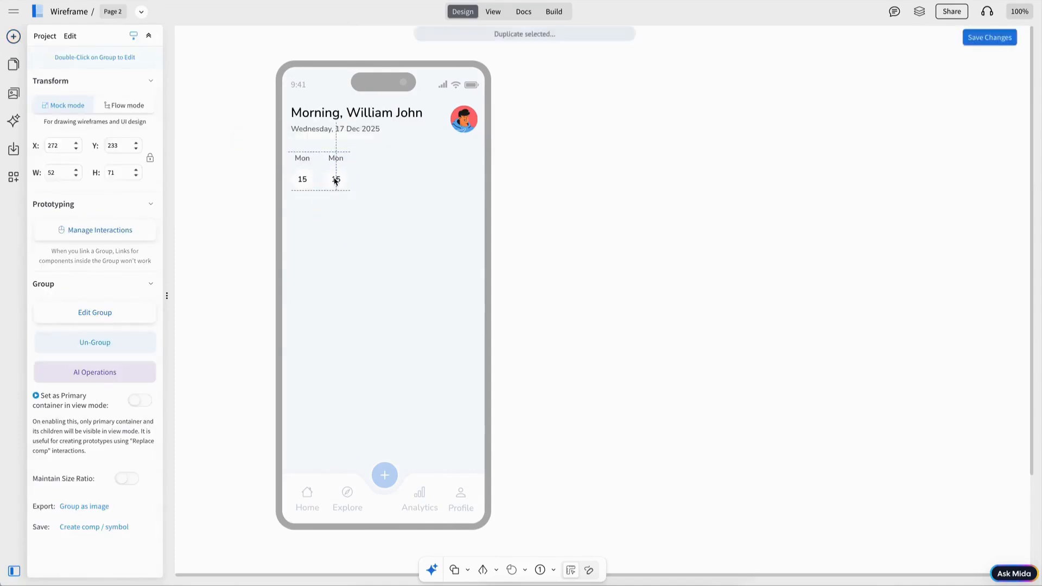
pyautogui.click(369, 207)
# Step: Change the sixth day in the week row to "Sat" with the date "20"
pyautogui.doubleClick(445, 163)
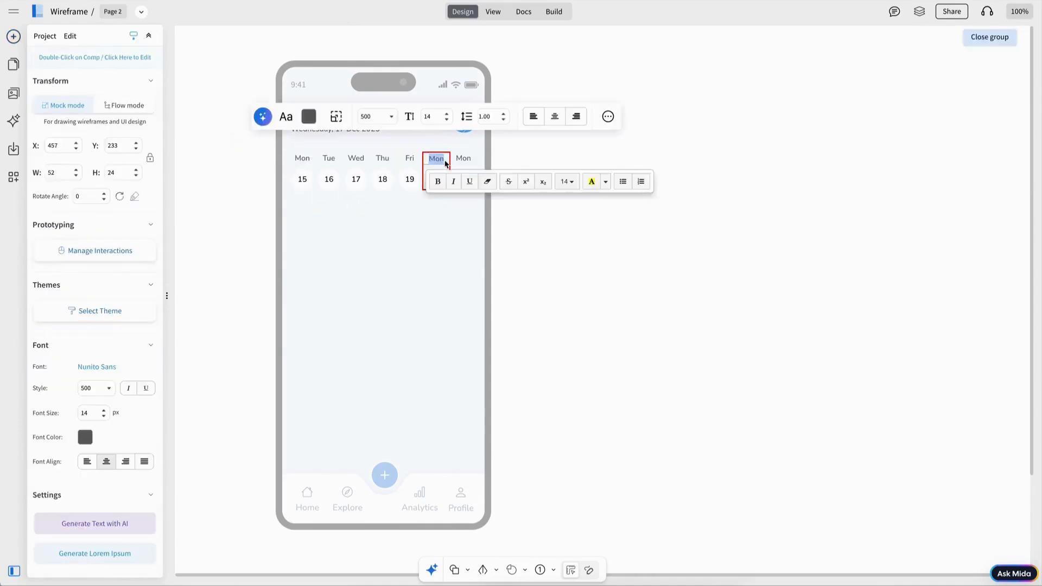
pyautogui.write('Sat')
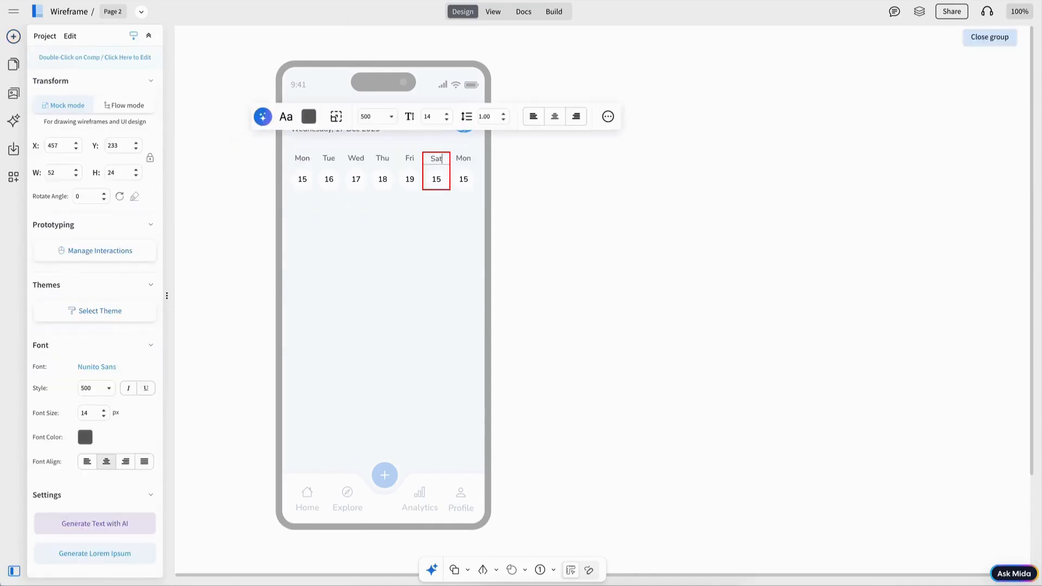
pyautogui.click(442, 179)
pyautogui.doubleClick(443, 177)
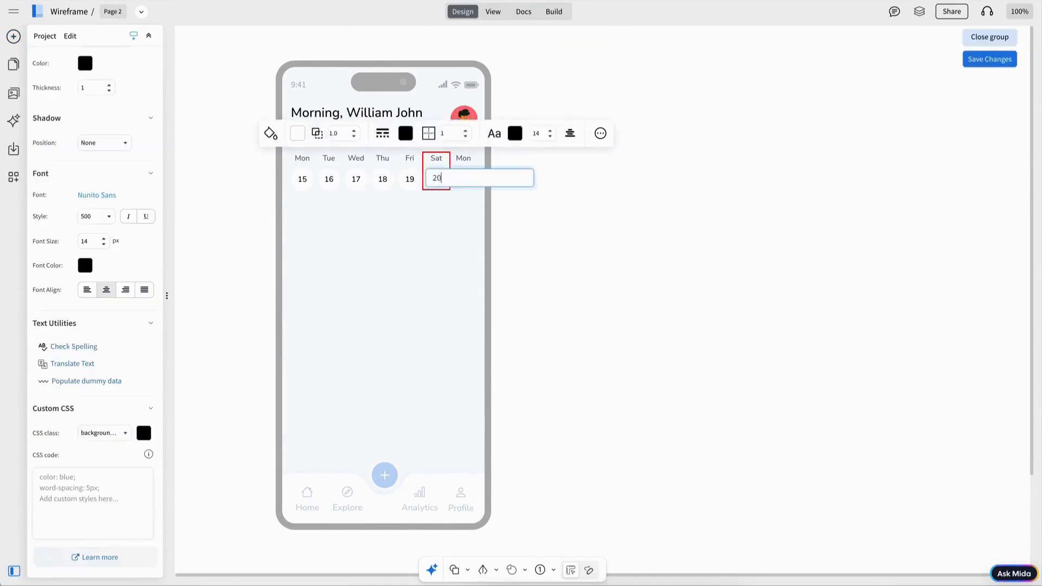
pyautogui.press('Return')
# Step: Change the last day in the week row to "Sun" with the date "21"
pyautogui.click(476, 156)
pyautogui.doubleClick(465, 159)
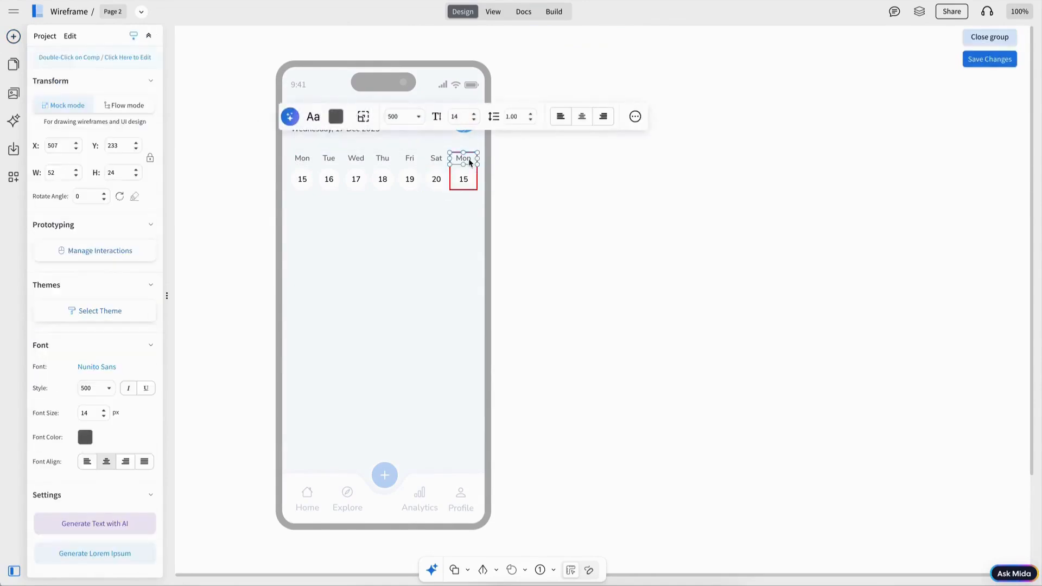
pyautogui.doubleClick(470, 162)
pyautogui.write('Sun')
pyautogui.press('Return')
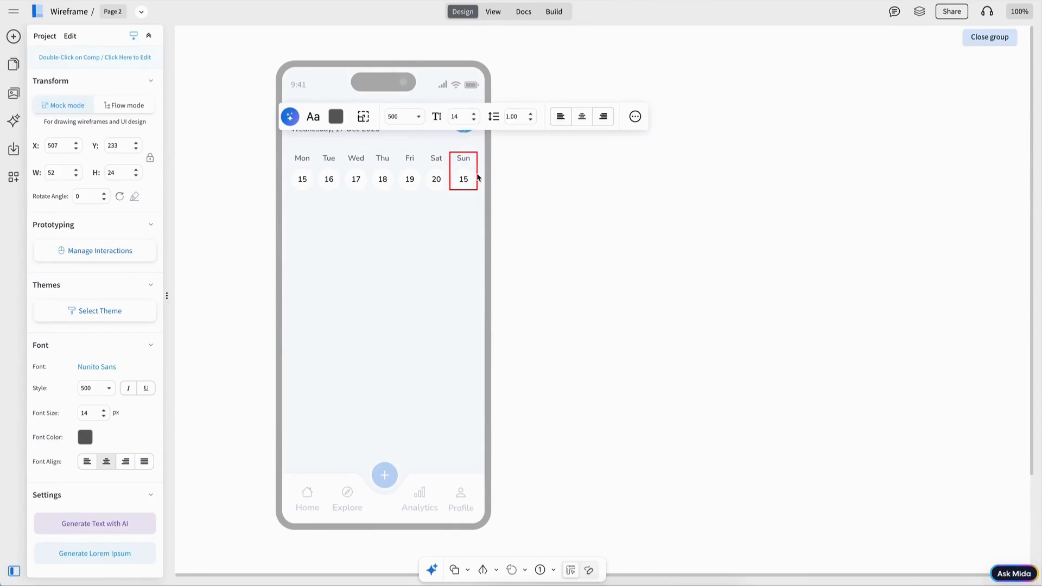
pyautogui.click(462, 179)
pyautogui.doubleClick(463, 178)
pyautogui.write('21')
# Step: Highlight Wednesday 17 in the week row with a blue circle fill and white text
pyautogui.click(355, 179)
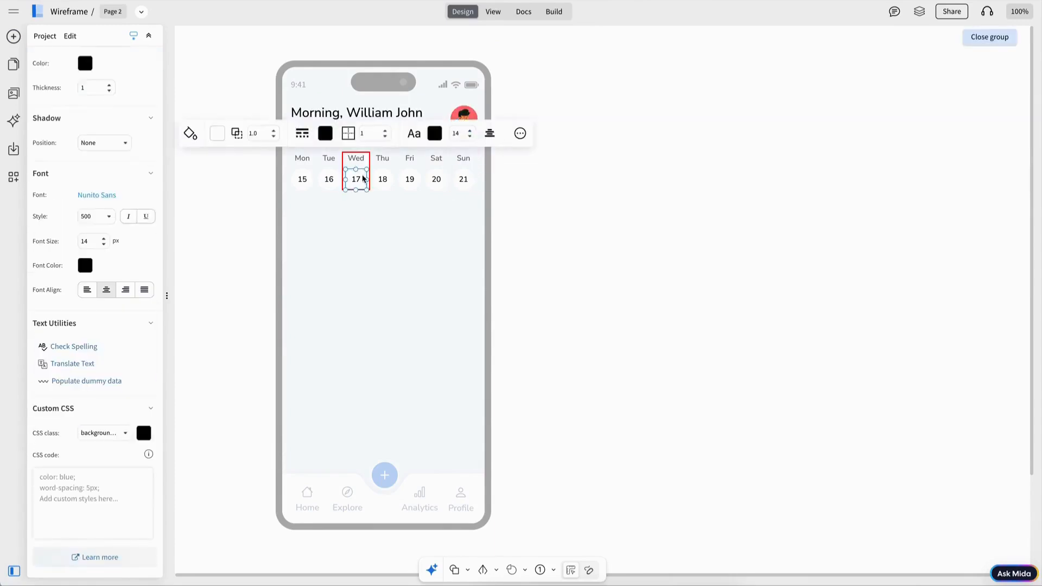
pyautogui.click(217, 133)
pyautogui.click(301, 174)
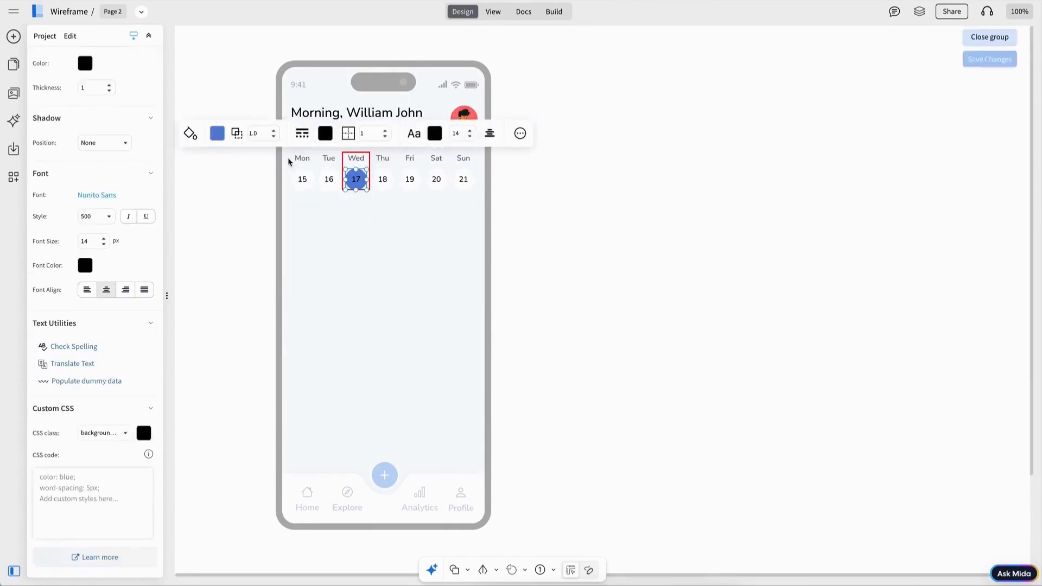
pyautogui.click(434, 133)
pyautogui.click(443, 224)
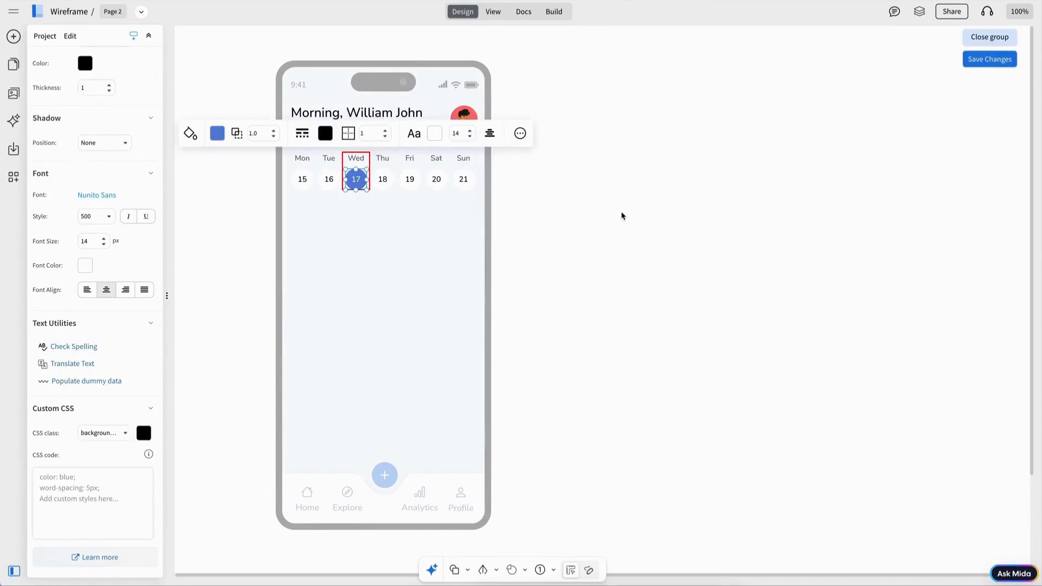
pyautogui.click(621, 214)
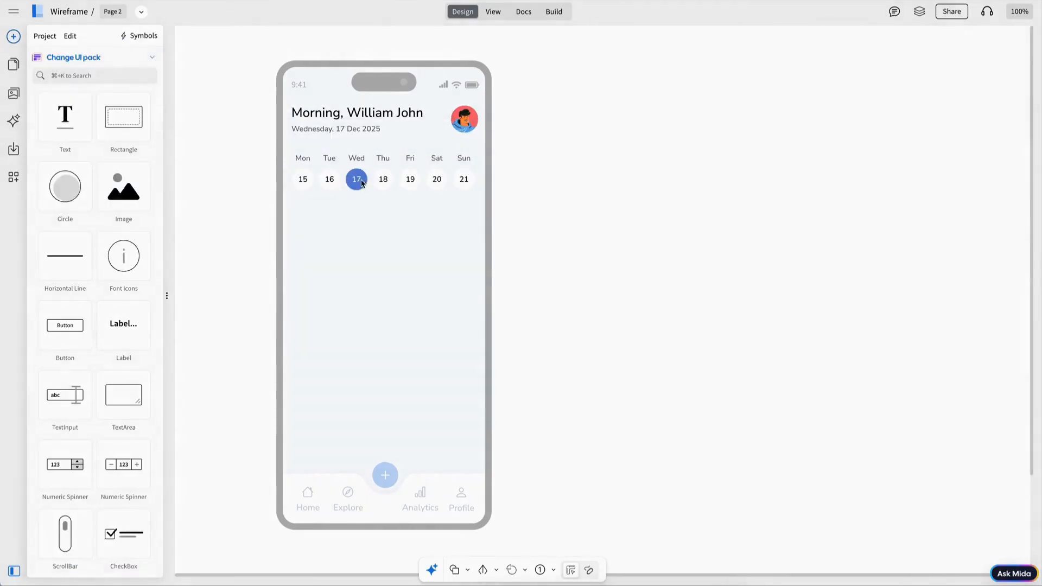
# Step: Add a 338 by 156 rectangle with corner radius 20 below the week row, remove its border and fill it blue
pyautogui.click(123, 116)
pyautogui.click(434, 263)
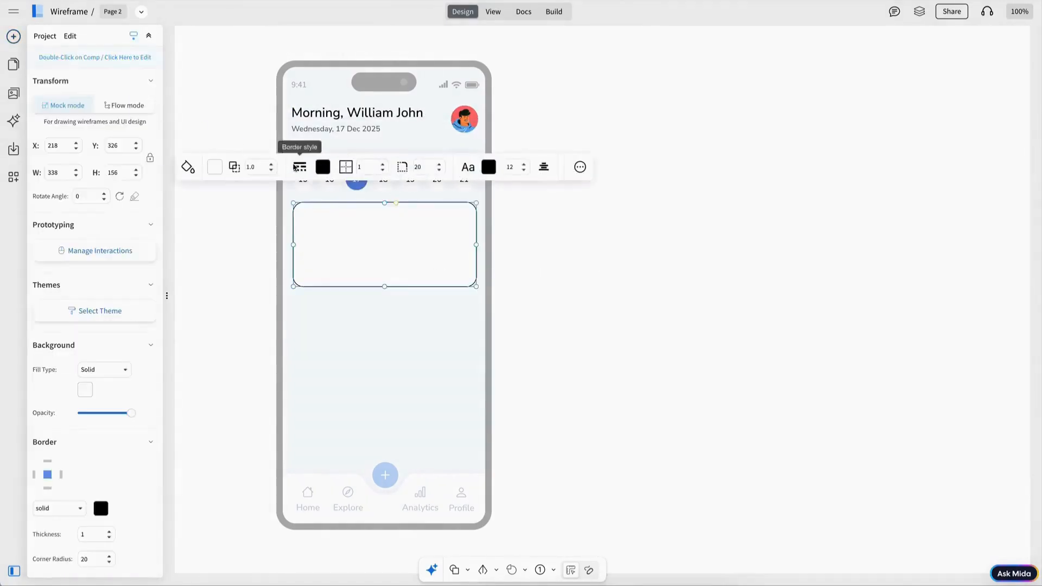
pyautogui.click(300, 166)
pyautogui.click(311, 188)
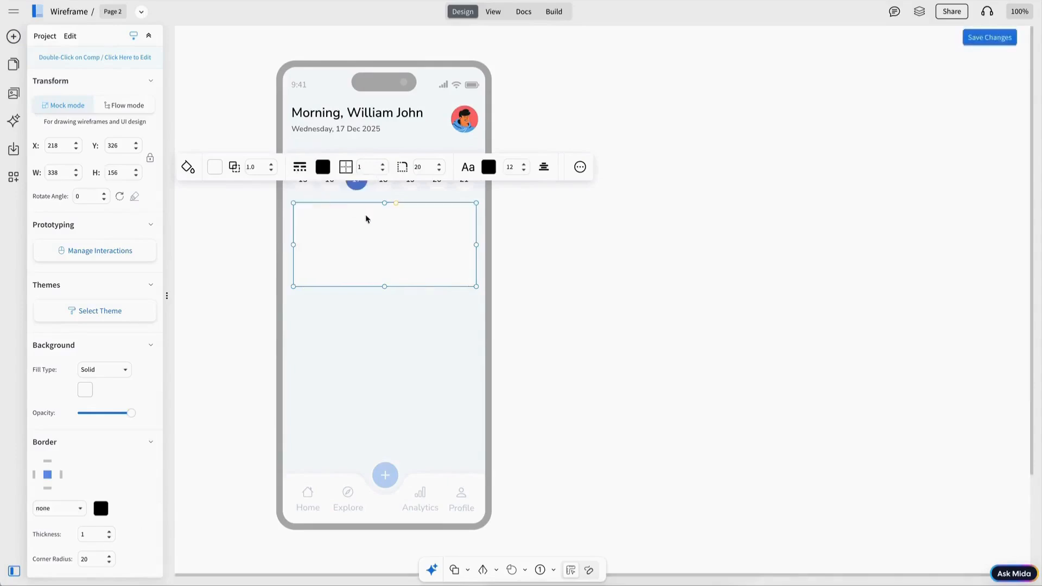
pyautogui.click(215, 167)
pyautogui.click(304, 208)
pyautogui.press('Escape')
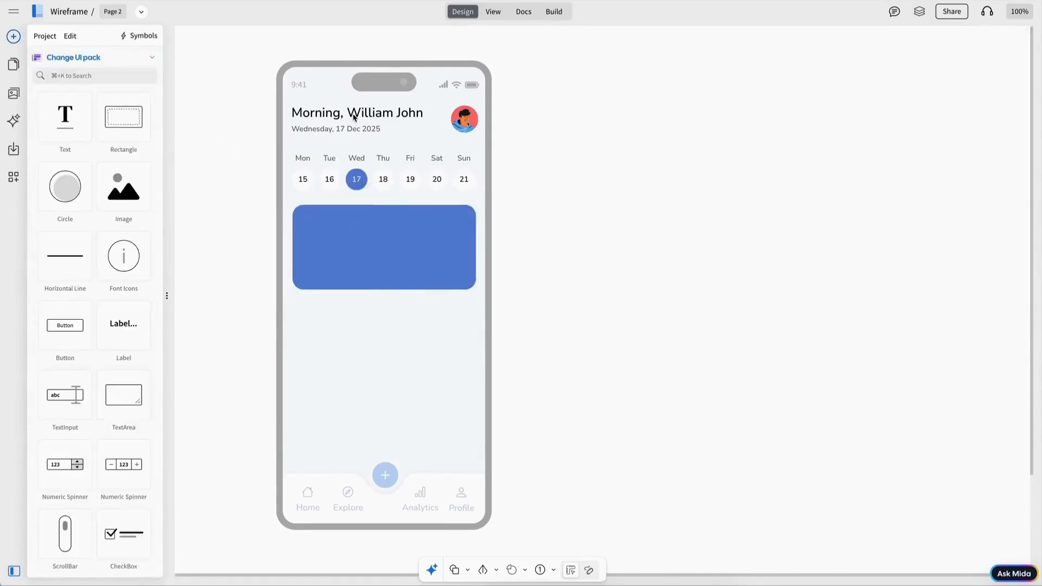
# Step: Copy the greeting onto the blue card as a white size 18 title "Set the reminder" and narrow its box to 156 wide
pyautogui.click(354, 117)
pyautogui.press('super+c')
pyautogui.press('super+v')
pyautogui.moveTo(354, 119); pyautogui.dragTo(362, 223)
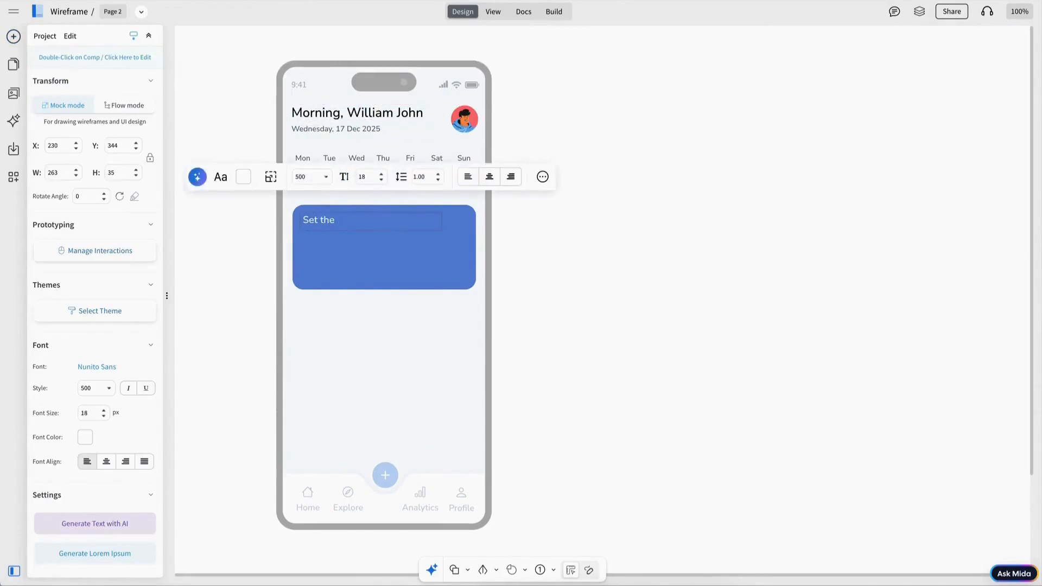
pyautogui.write('er')
pyautogui.press('Escape')
pyautogui.moveTo(443, 222); pyautogui.dragTo(383, 222)
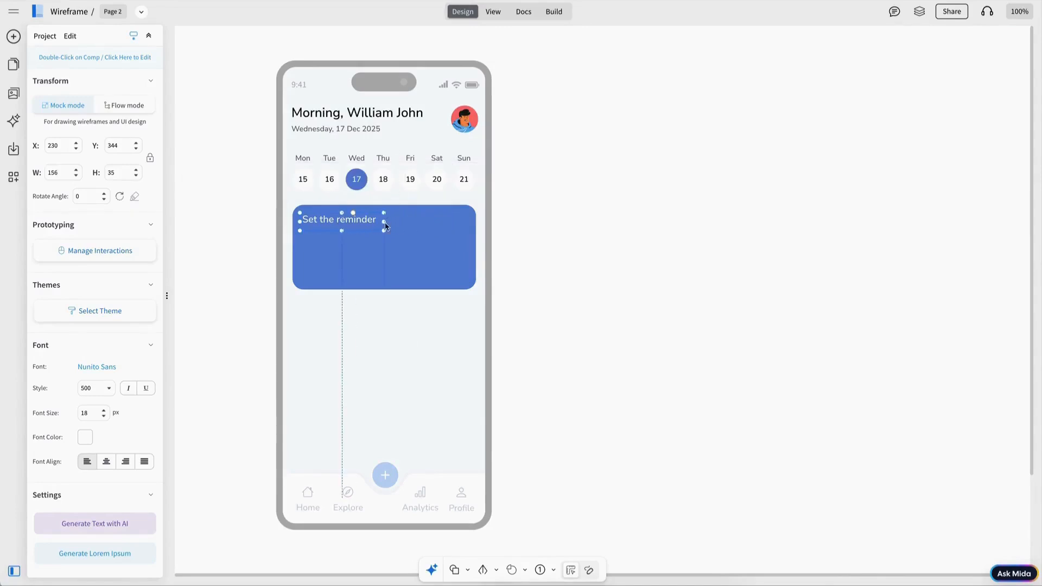
# Step: Place a copy of the date line under the card title and add a square image placeholder at the card's right end
pyautogui.click(343, 228)
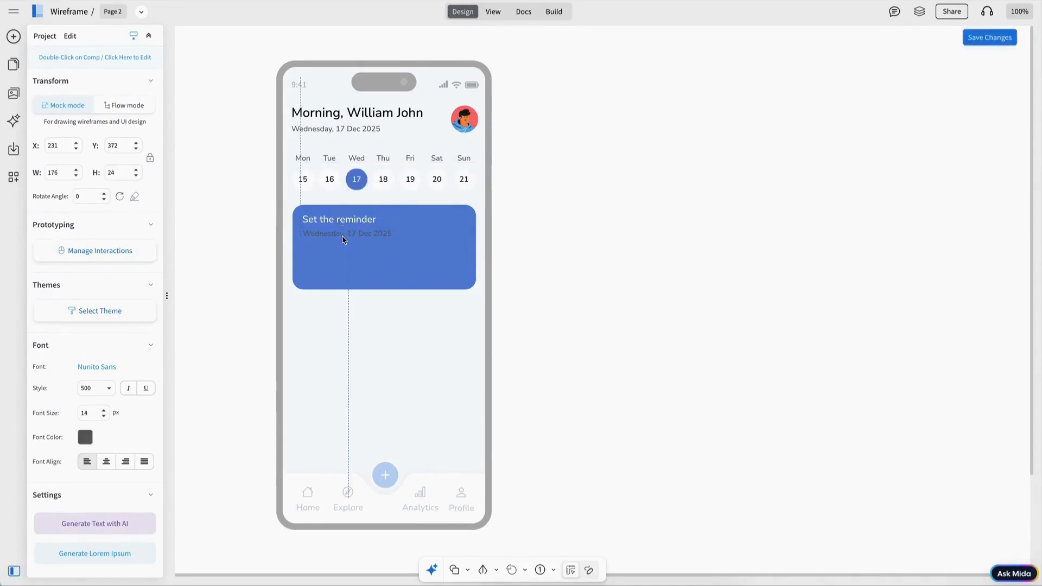
pyautogui.moveTo(344, 238); pyautogui.dragTo(346, 236)
pyautogui.click(543, 168)
pyautogui.moveTo(130, 185); pyautogui.dragTo(355, 284)
# Step: Replace the text under the card title with "Neve miss your morning routine! Set a reminder to stay on track"
pyautogui.click(363, 236)
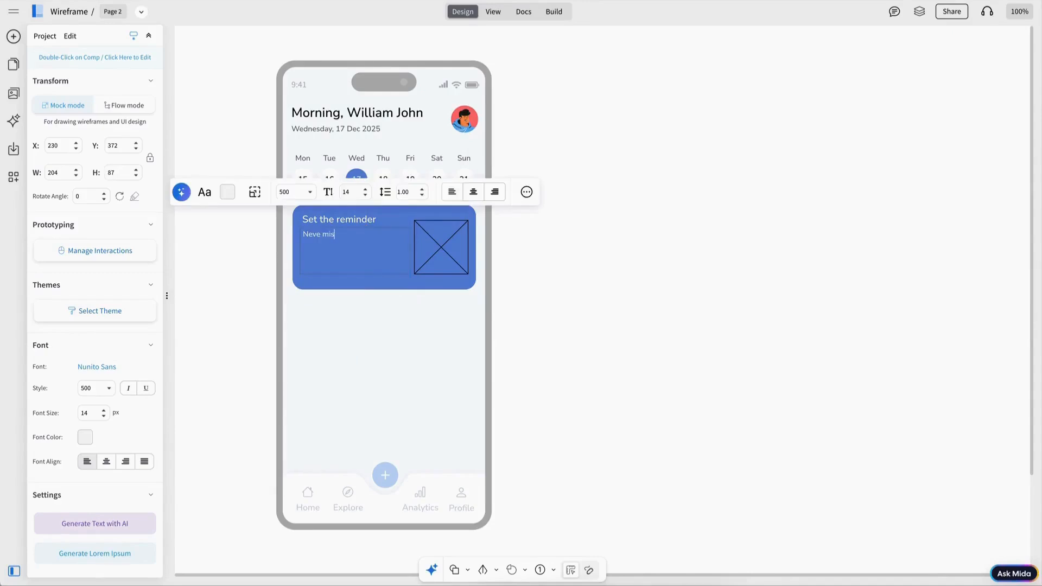
pyautogui.write('your morning routine! Set a reminder to stay on')
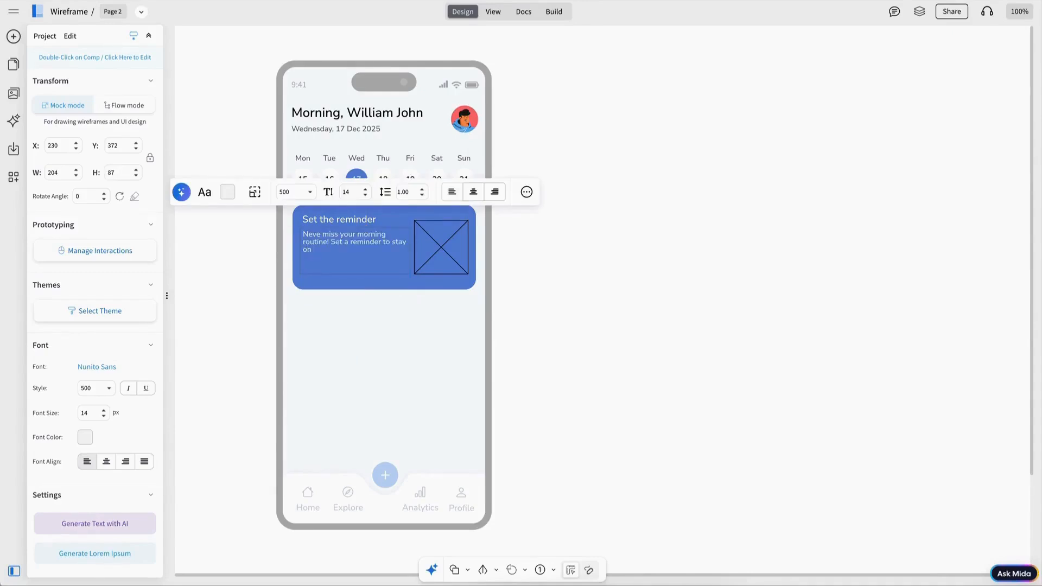
pyautogui.write(' track')
pyautogui.press('Escape')
# Step: Set the card paragraph's line height to 1.30, shorten its text box and adjust its spacing below the title
pyautogui.click(357, 243)
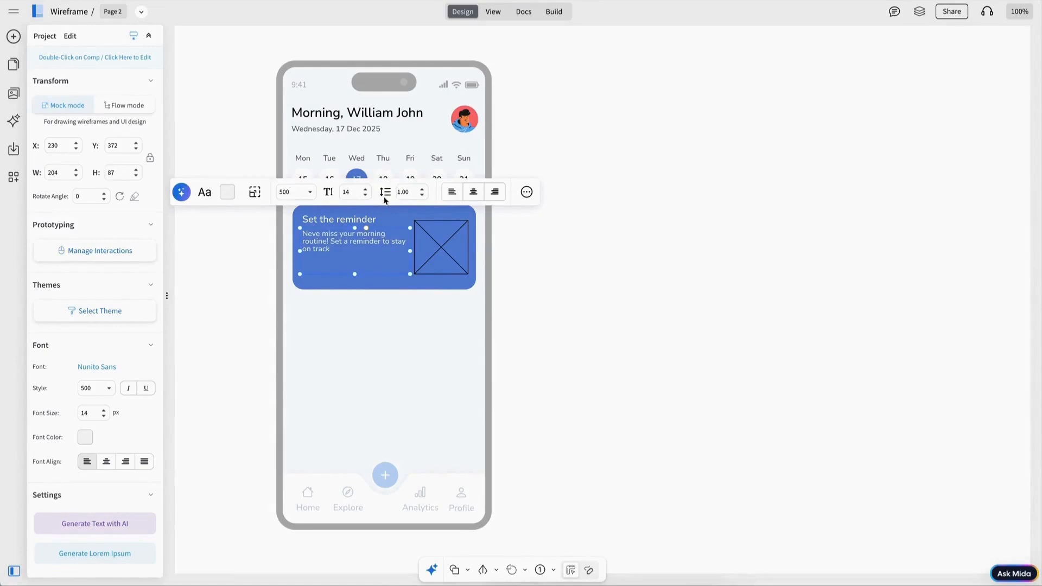
pyautogui.click(422, 189)
pyautogui.click(422, 189)
pyautogui.click(422, 189)
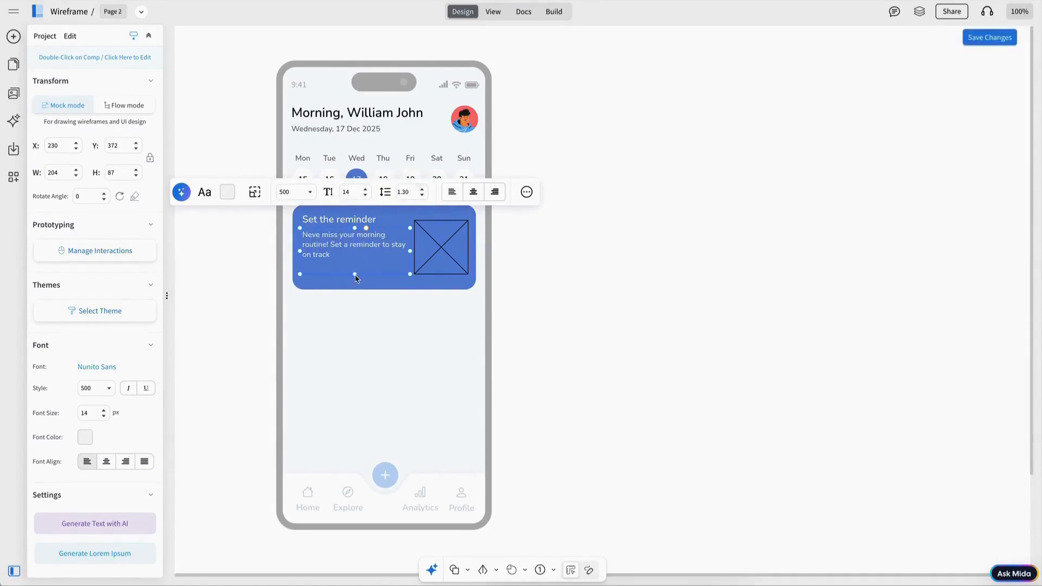
pyautogui.moveTo(354, 274); pyautogui.dragTo(352, 252)
pyautogui.click(344, 233)
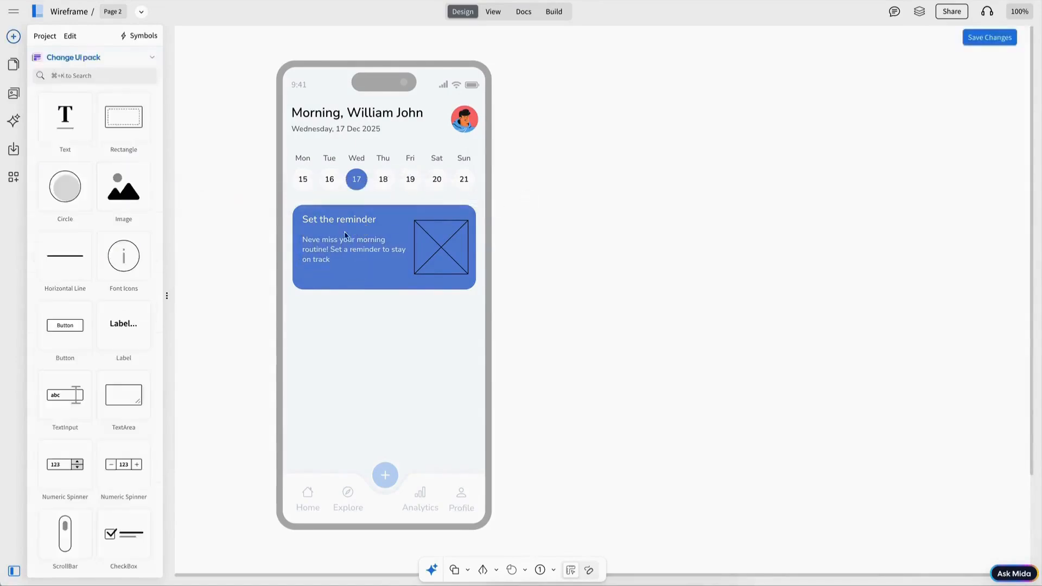
pyautogui.click(345, 222)
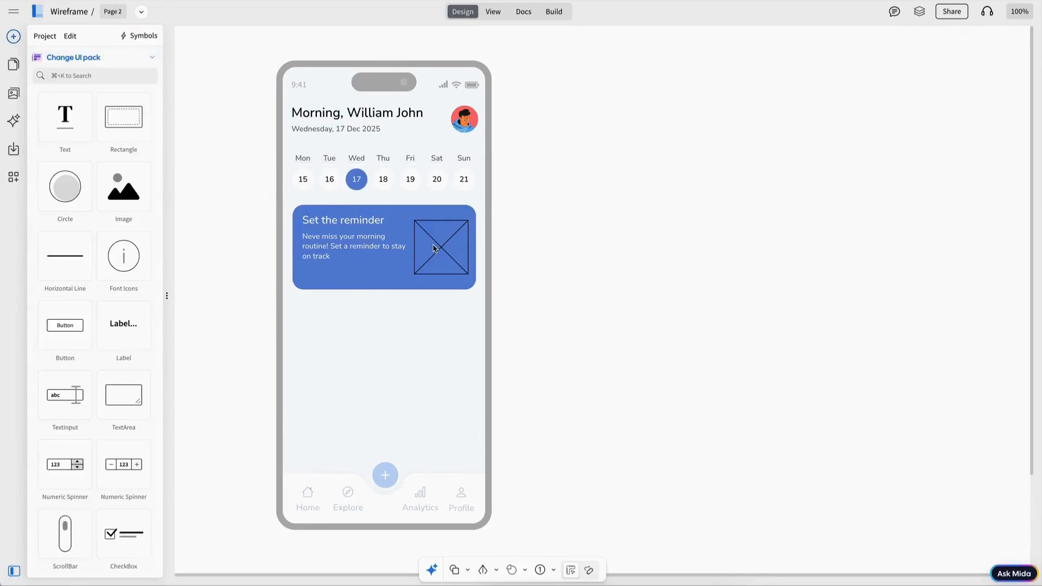
# Step: Add a 100 by 40 button under the card paragraph and label it "Set Now"
pyautogui.moveTo(77, 329); pyautogui.dragTo(356, 260)
pyautogui.click(334, 250)
pyautogui.click(342, 274)
pyautogui.doubleClick(344, 275)
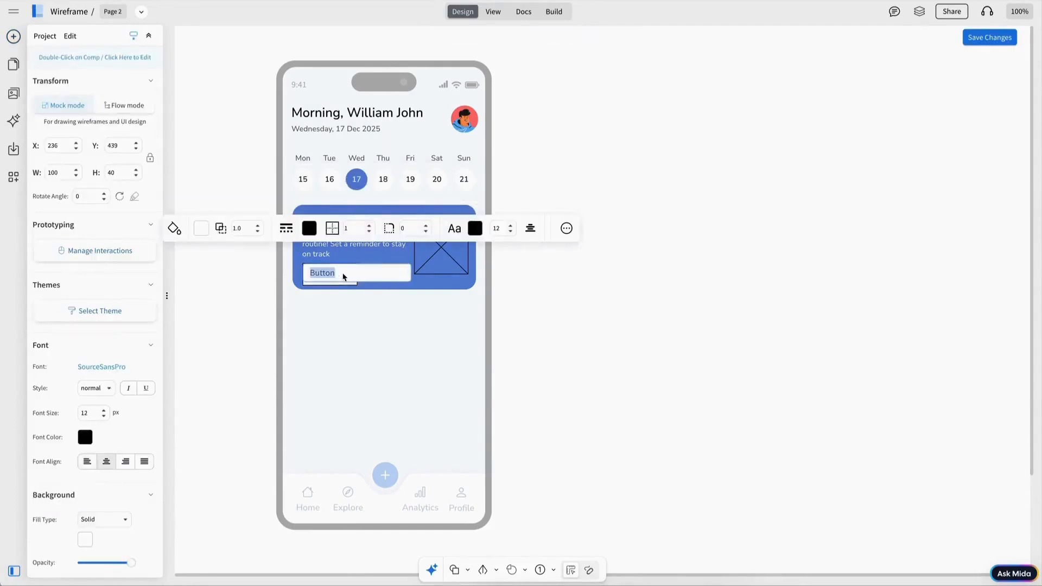
pyautogui.write('Set Now')
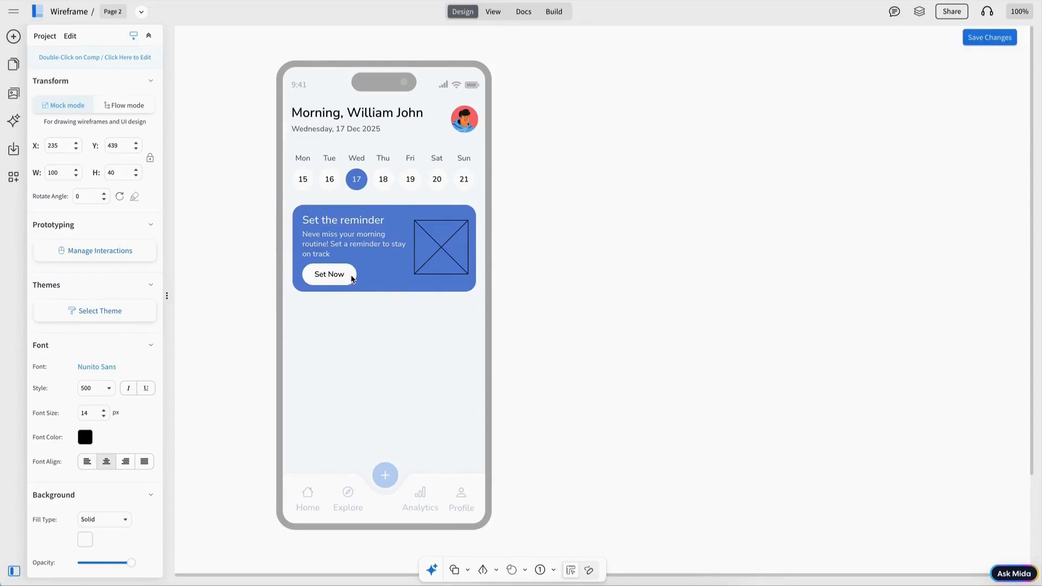
# Step: Group the card's title, paragraph, button and image placeholder, and align the group to the middle of the blue card
pyautogui.keyDown('shift'); pyautogui.click(335, 243); pyautogui.keyUp('shift')
pyautogui.keyDown('shift'); pyautogui.click(341, 219); pyautogui.keyUp('shift')
pyautogui.keyDown('shift'); pyautogui.click(429, 241); pyautogui.keyUp('shift')
pyautogui.hotkey('ctrl', 'g')
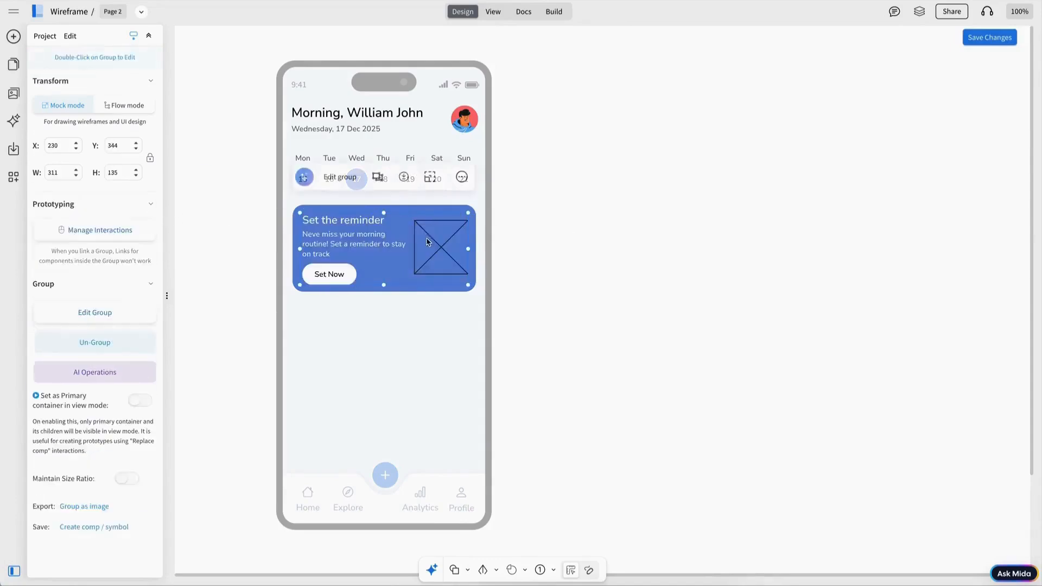
pyautogui.keyDown('shift'); pyautogui.click(424, 211); pyautogui.keyUp('shift')
pyautogui.click(437, 171)
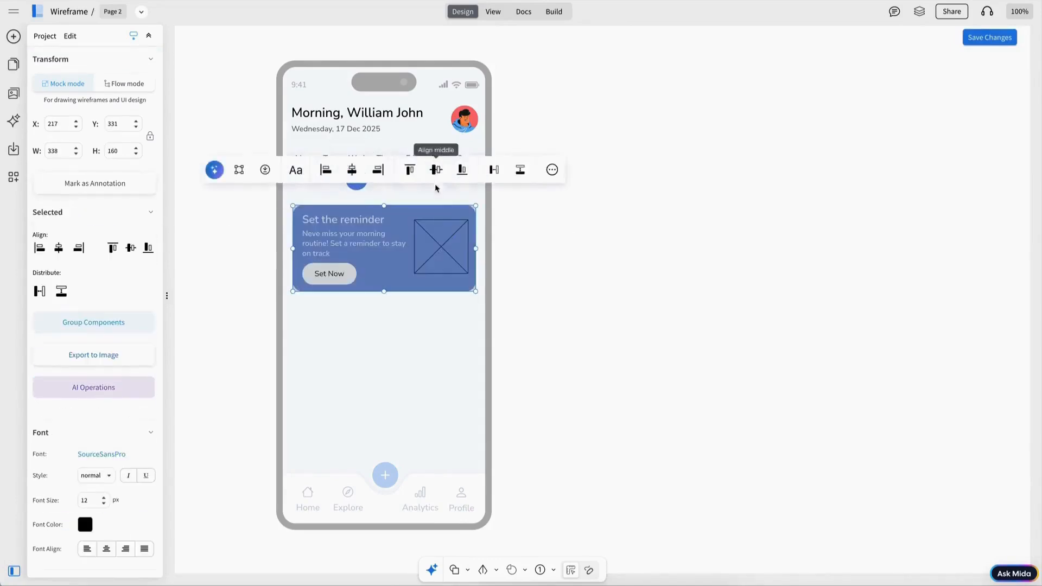
# Step: Add a 20 px "Daily Routine" heading below the blue card and shorten its text box to a height of 32
pyautogui.write('Daily Routine')
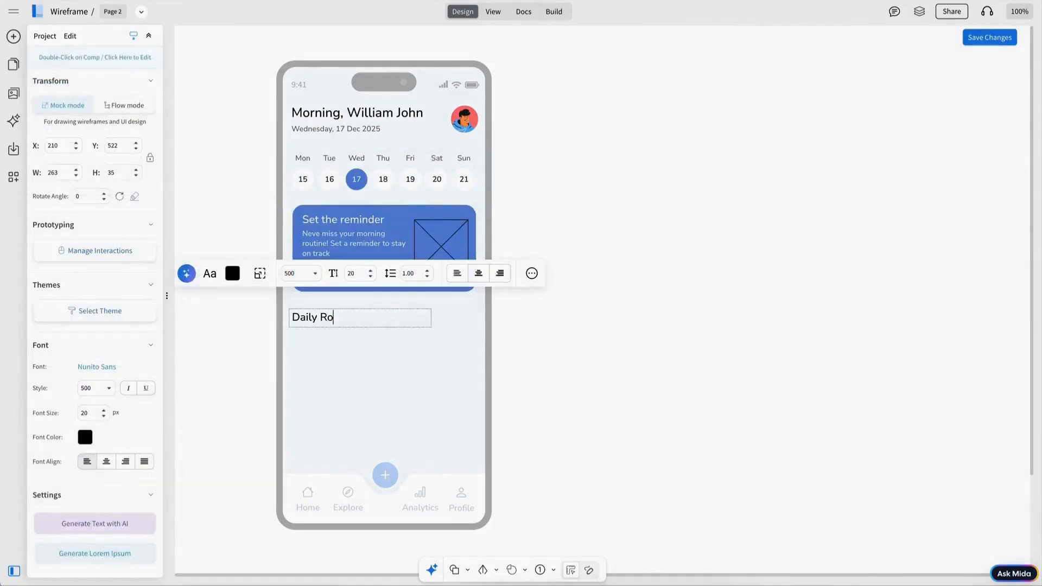
pyautogui.press('Escape')
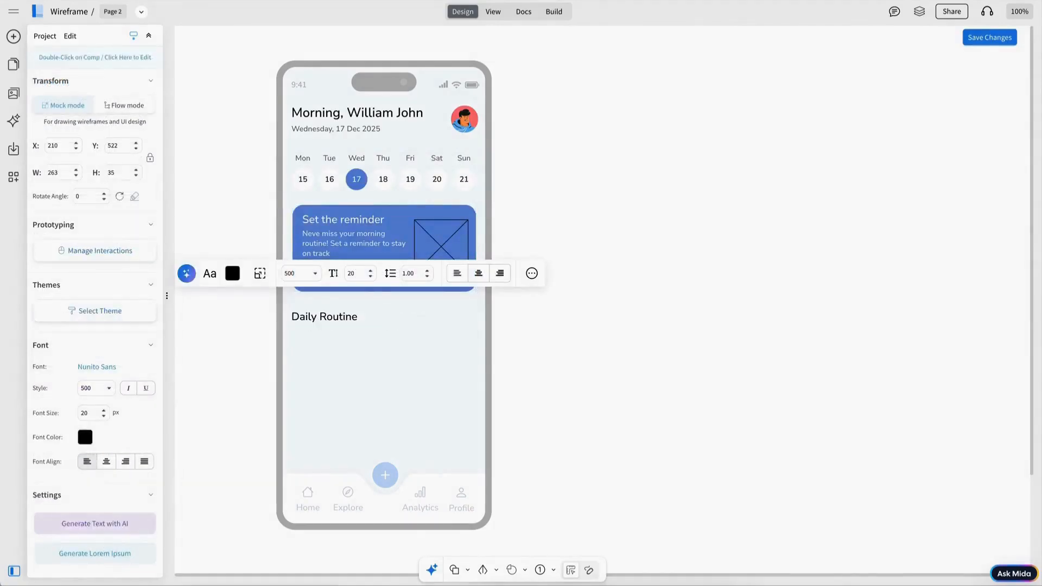
pyautogui.moveTo(360, 327); pyautogui.dragTo(361, 326)
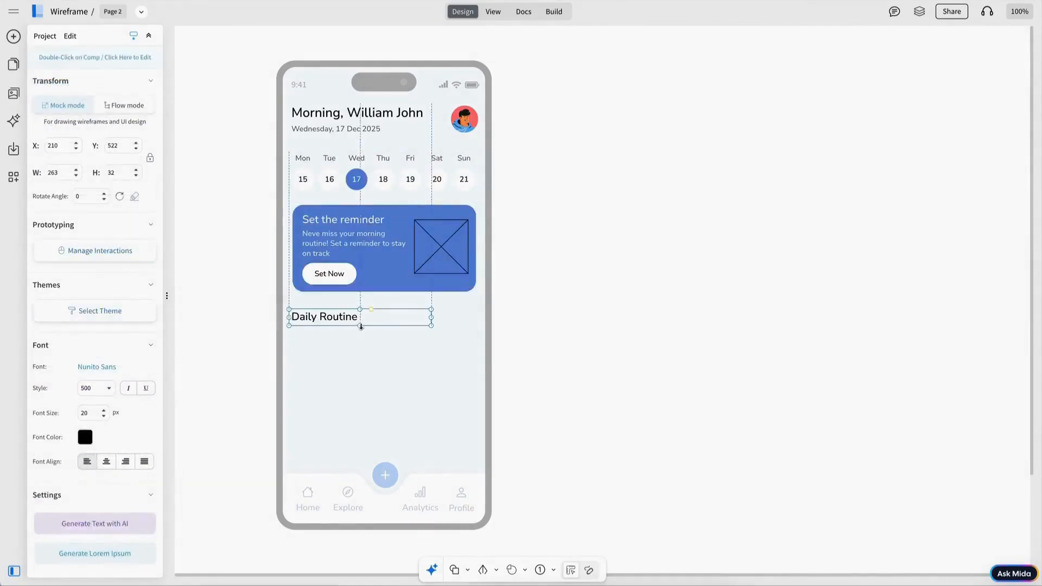
pyautogui.press('Escape')
# Step: Add a 14 px "See all" label opposite the Daily Routine heading, move both slightly up and nudge the heading in line with the card's edge
pyautogui.click(462, 318)
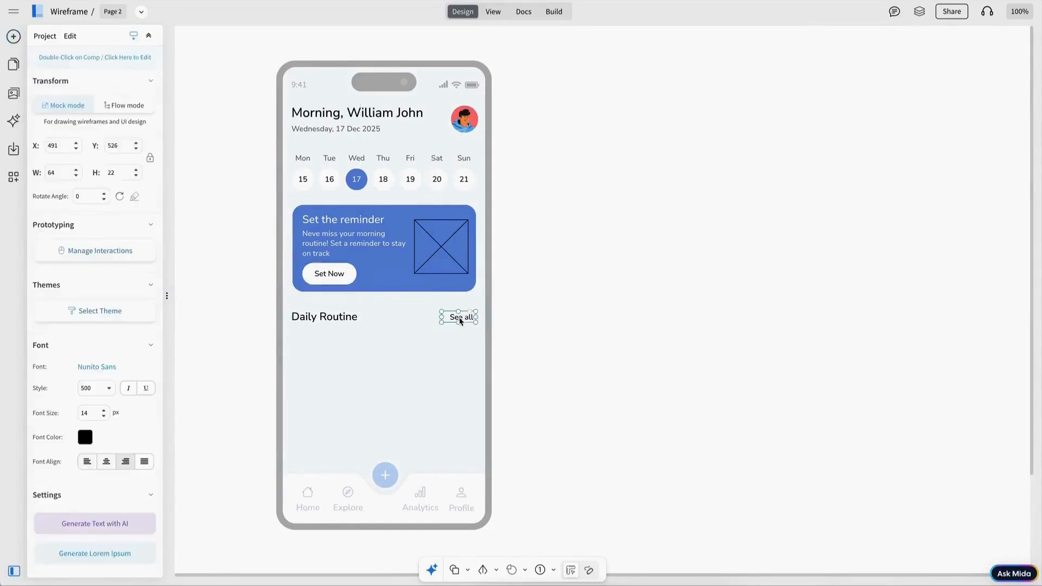
pyautogui.keyDown('shift'); pyautogui.click(341, 322); pyautogui.keyUp('shift')
pyautogui.moveTo(341, 322); pyautogui.dragTo(340, 320)
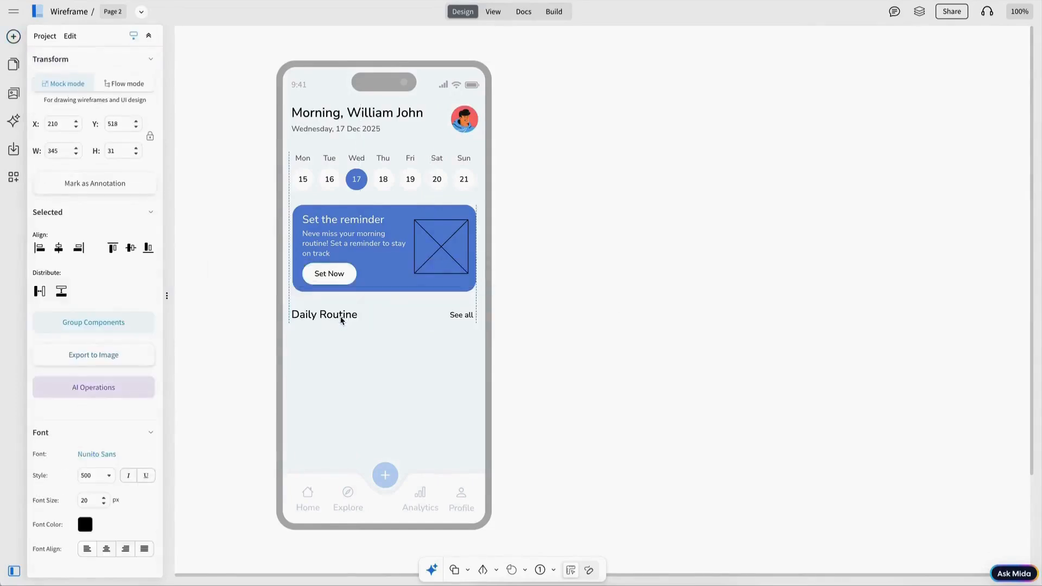
pyautogui.click(412, 325)
pyautogui.click(293, 317)
pyautogui.press('Right')
pyautogui.press('Right')
pyautogui.click(404, 333)
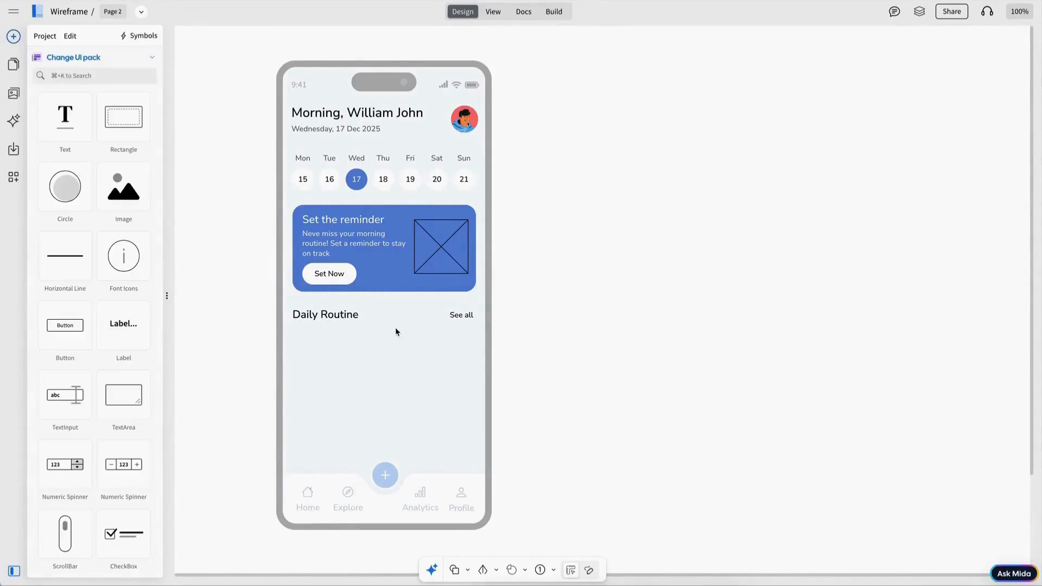
# Step: Find a filled check-circle icon, place it under the Daily Routine heading and size it to 20 by 20
pyautogui.click(13, 94)
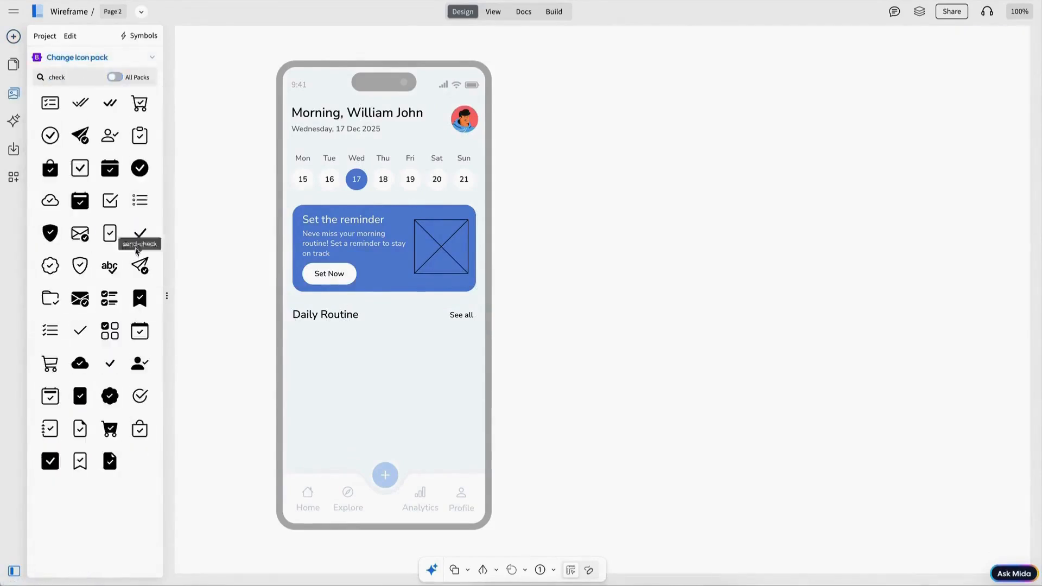
pyautogui.moveTo(138, 166); pyautogui.dragTo(308, 356)
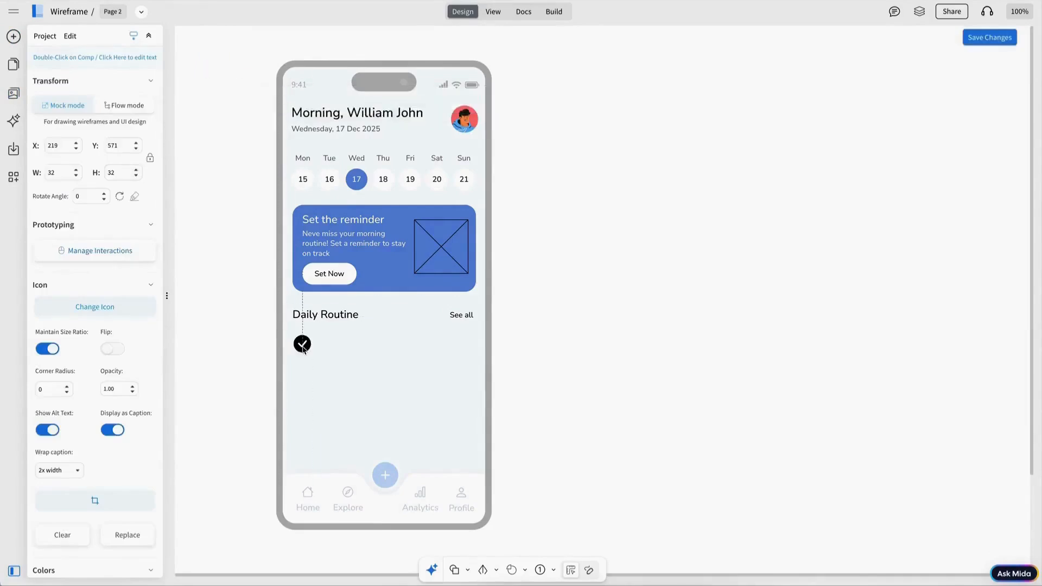
pyautogui.click(118, 176)
pyautogui.write('20')
pyautogui.press('Return')
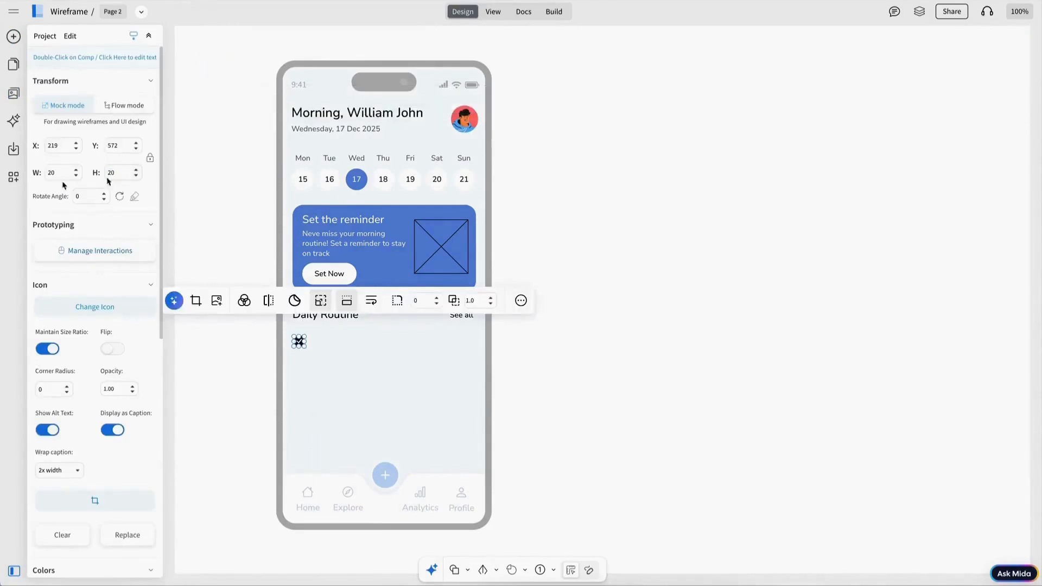
# Step: Fine-tune the check icon's position below the heading and recolour it to the card's blue
pyautogui.moveTo(300, 344); pyautogui.dragTo(301, 345)
pyautogui.click(337, 345)
pyautogui.click(300, 343)
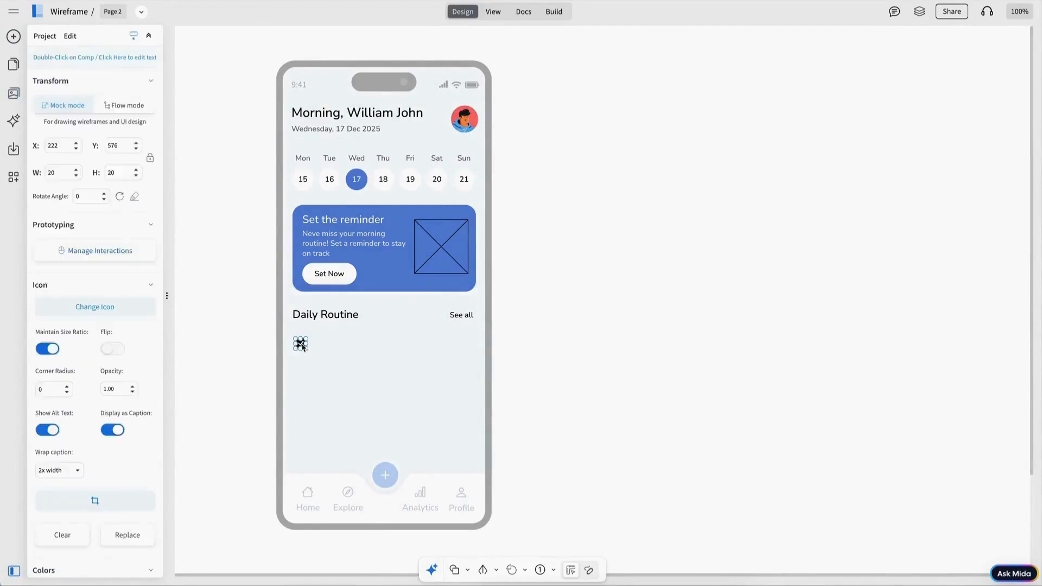
pyautogui.click(244, 302)
pyautogui.click(331, 366)
pyautogui.click(332, 368)
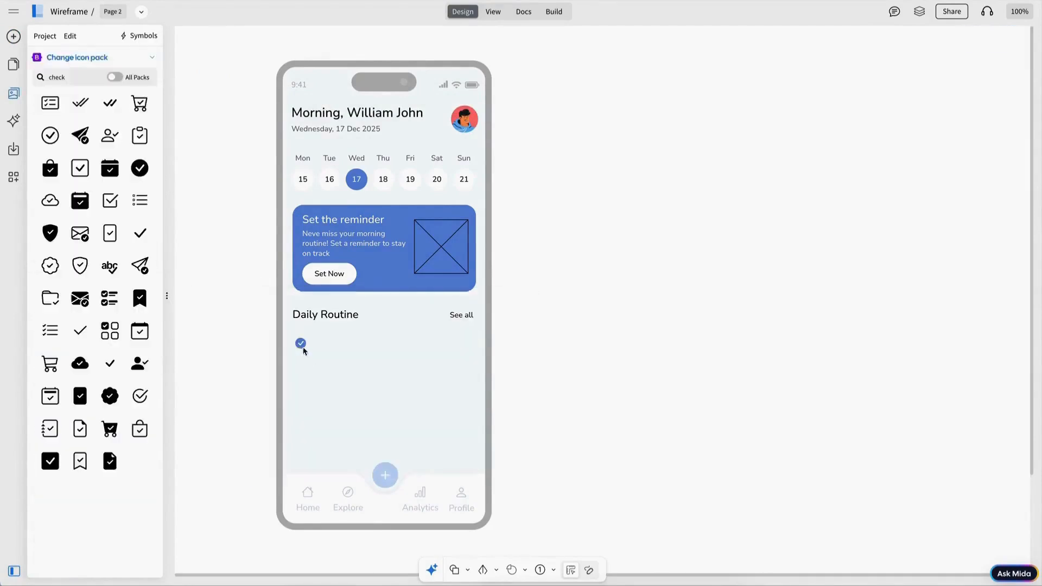
pyautogui.click(302, 346)
pyautogui.click(301, 345)
# Step: Draw a rectangle 294 wide beside the check icon and set its height to 60
pyautogui.click(13, 36)
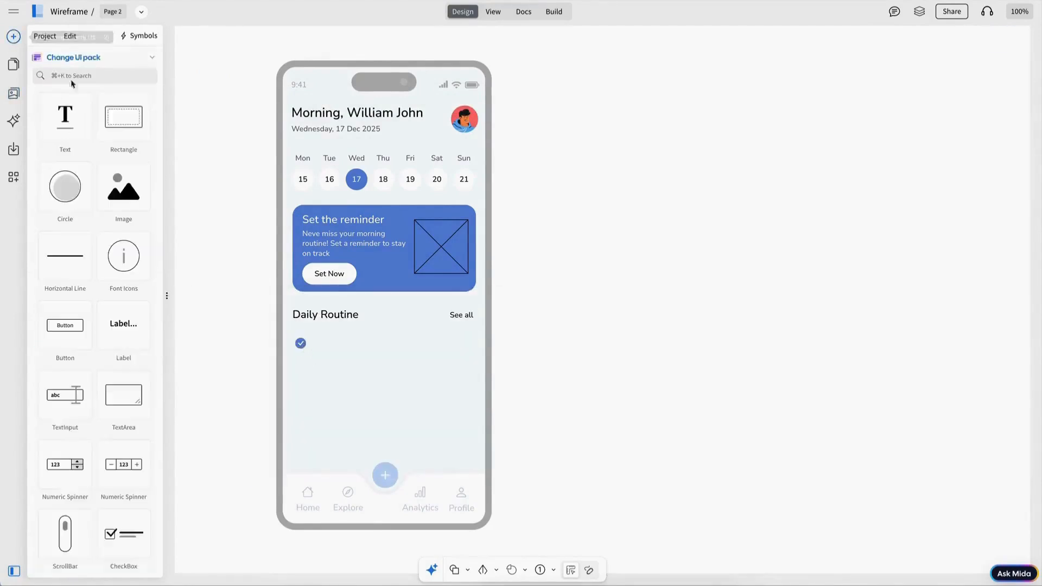
pyautogui.moveTo(124, 116); pyautogui.dragTo(395, 344)
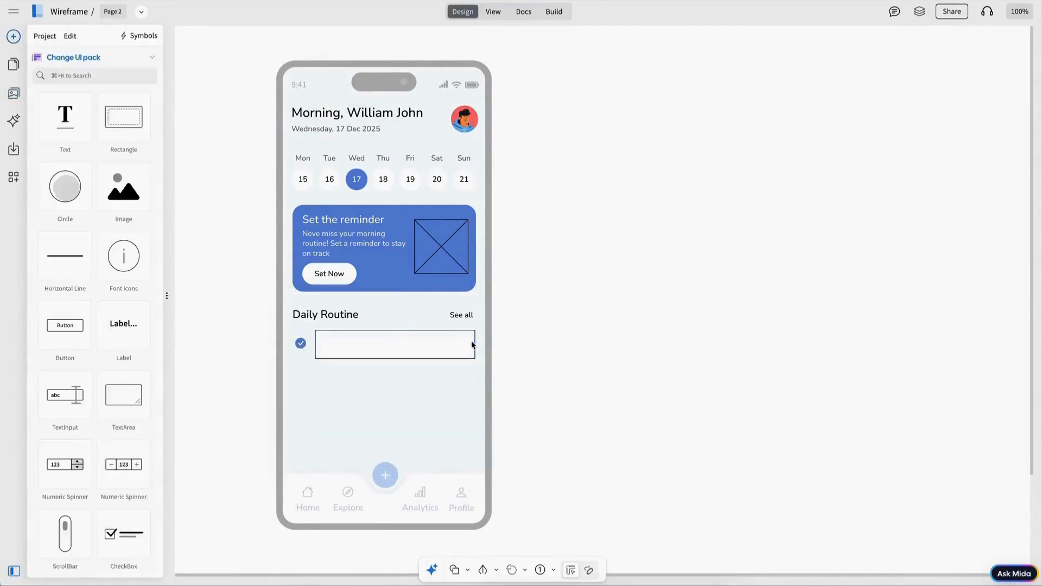
pyautogui.click(440, 342)
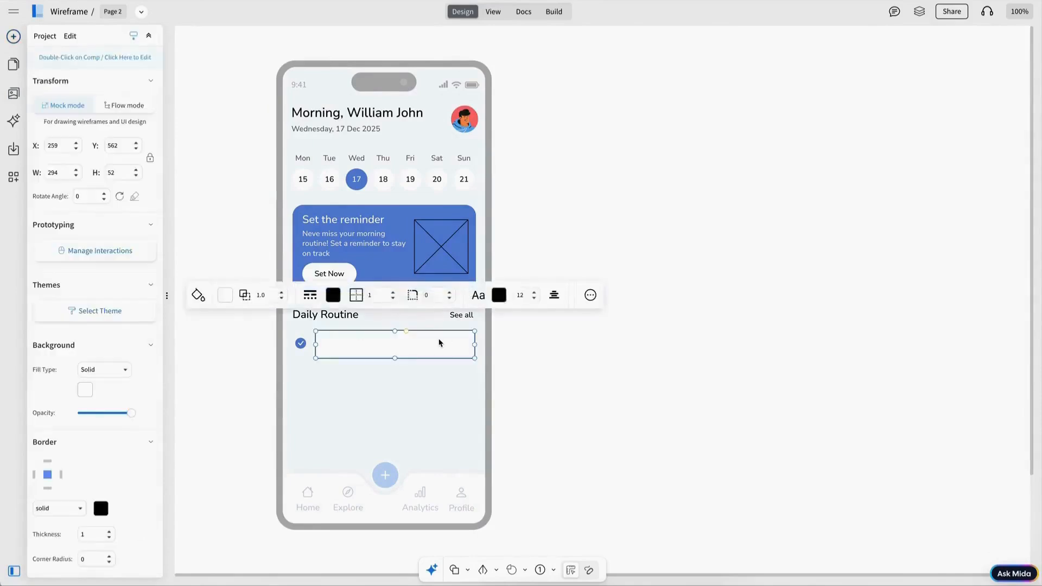
pyautogui.doubleClick(123, 172)
pyautogui.write('60')
pyautogui.press('Return')
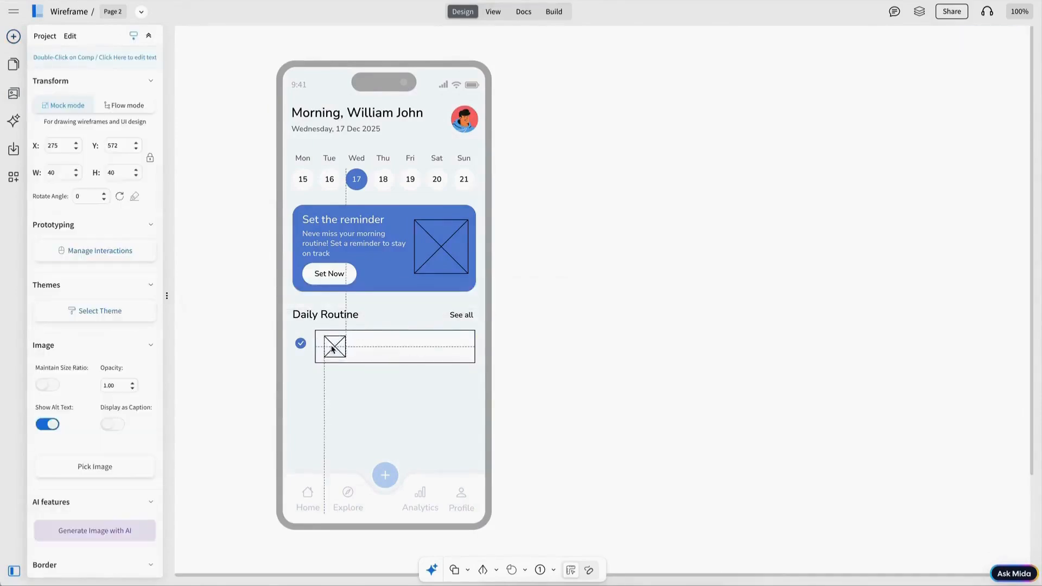
# Step: Place a 40 by 40 image placeholder inside the rectangle, remove the rectangle's border and align the check icon with its middle
pyautogui.moveTo(333, 347); pyautogui.dragTo(332, 347)
pyautogui.click(350, 347)
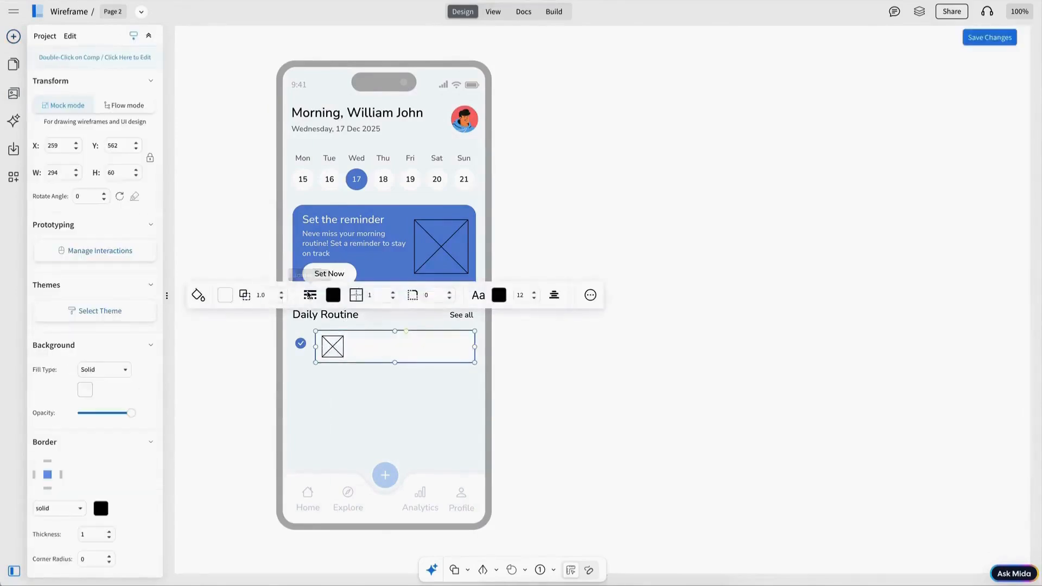
pyautogui.click(519, 342)
pyautogui.click(362, 356)
pyautogui.click(600, 363)
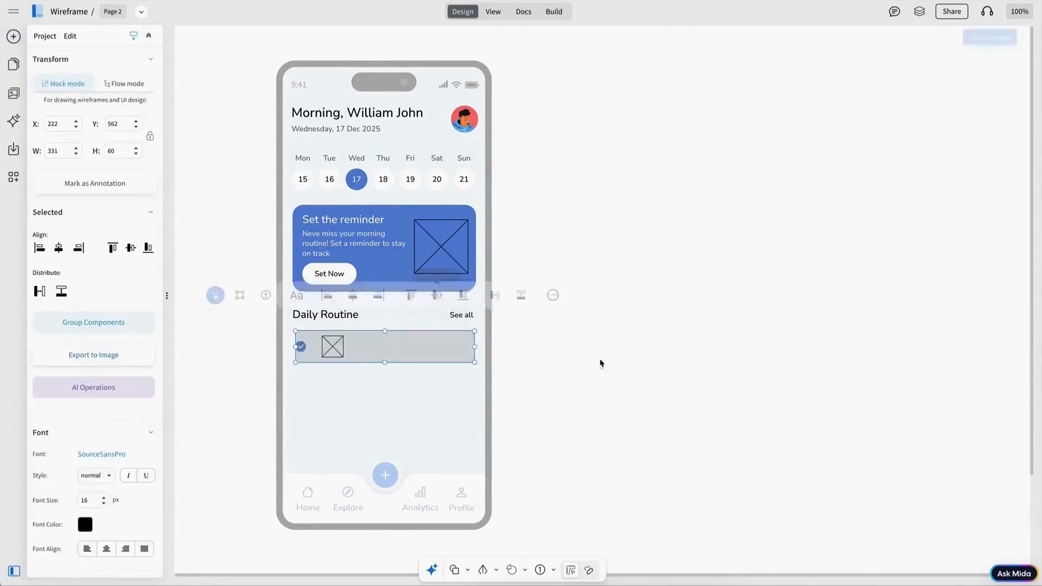
# Step: Add the 16 px text "Drink a glass of milk" beside the image placeholder and nudge it upward
pyautogui.click(354, 231)
pyautogui.write('Drink a glass of')
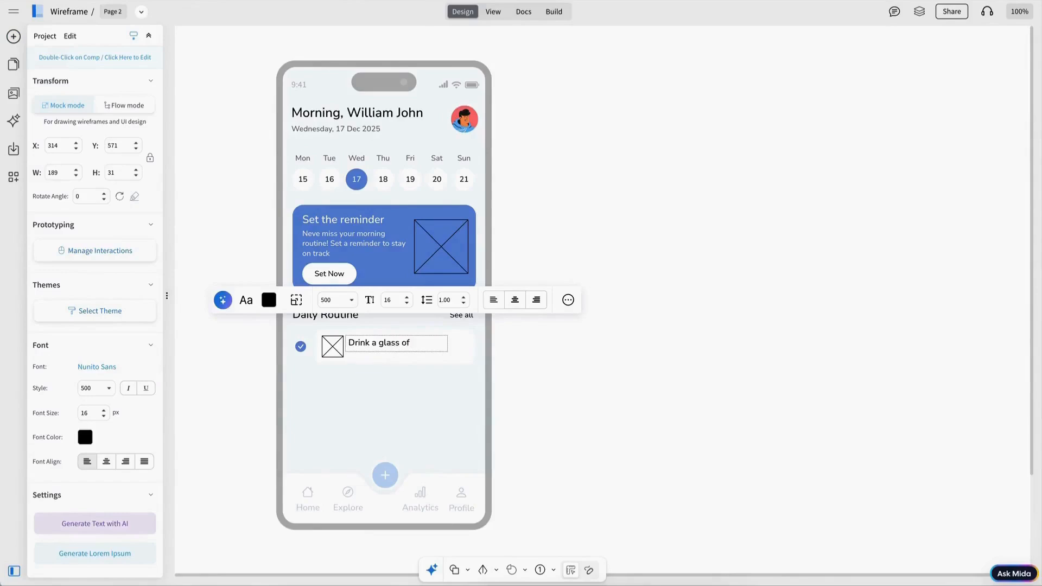
pyautogui.write(' milk')
pyautogui.press('Escape')
pyautogui.press('Up')
pyautogui.press('Up')
pyautogui.press('Up')
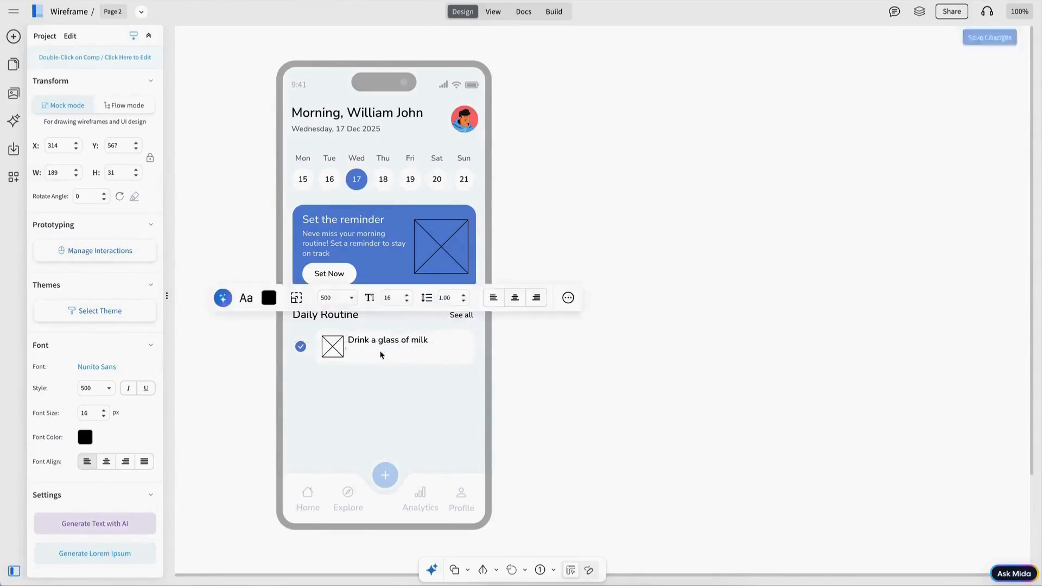
# Step: Add a grey 12 px "Streak 4 days" line under the routine title and narrow its text box
pyautogui.click(461, 350)
pyautogui.write('Streak 4 days')
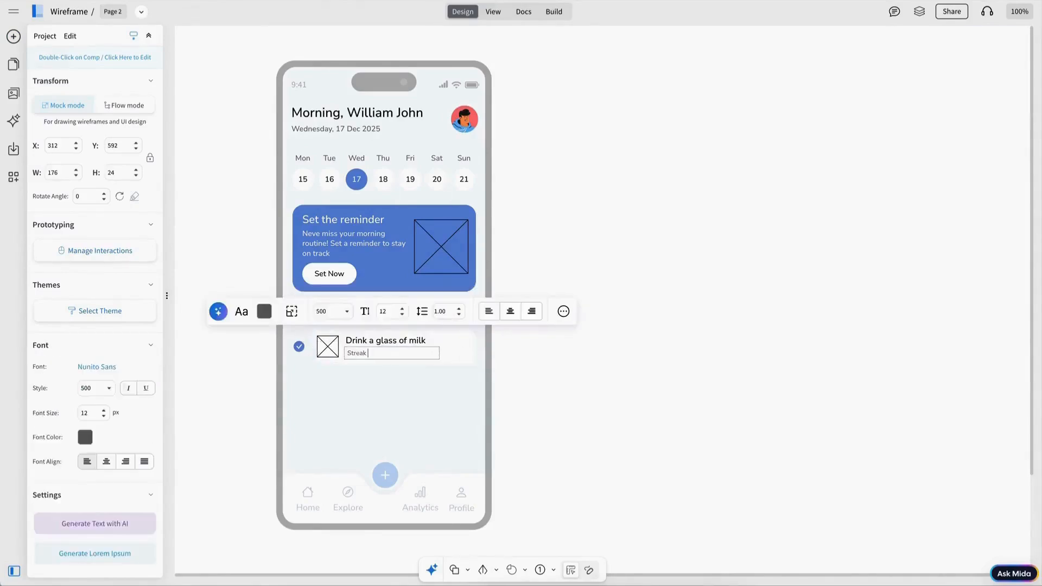
pyautogui.moveTo(439, 353); pyautogui.dragTo(372, 357)
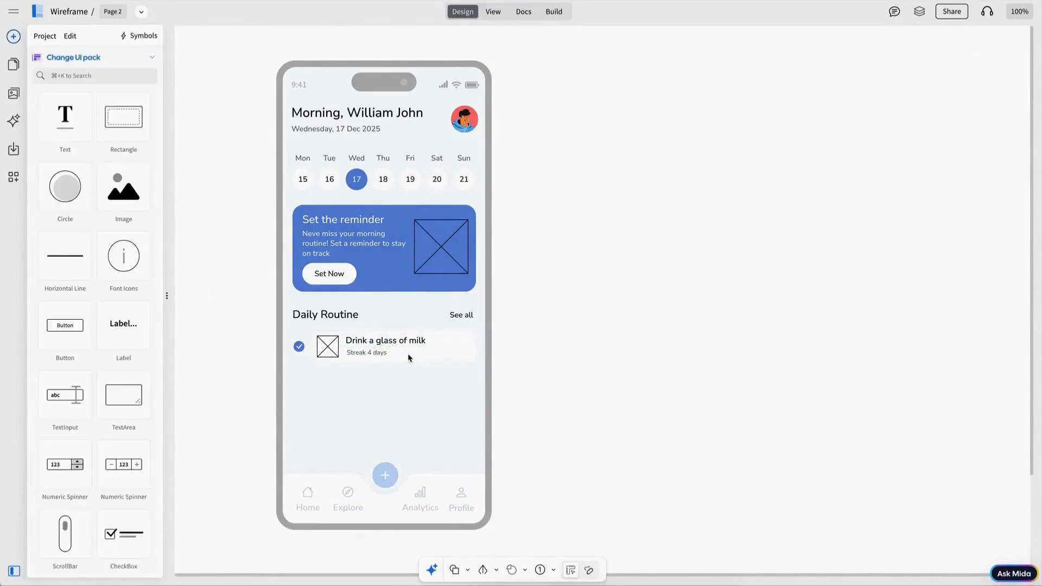
# Step: Add a vertical divider 60 high after the routine text and colour it light grey
pyautogui.scroll(-5, 109, 304)
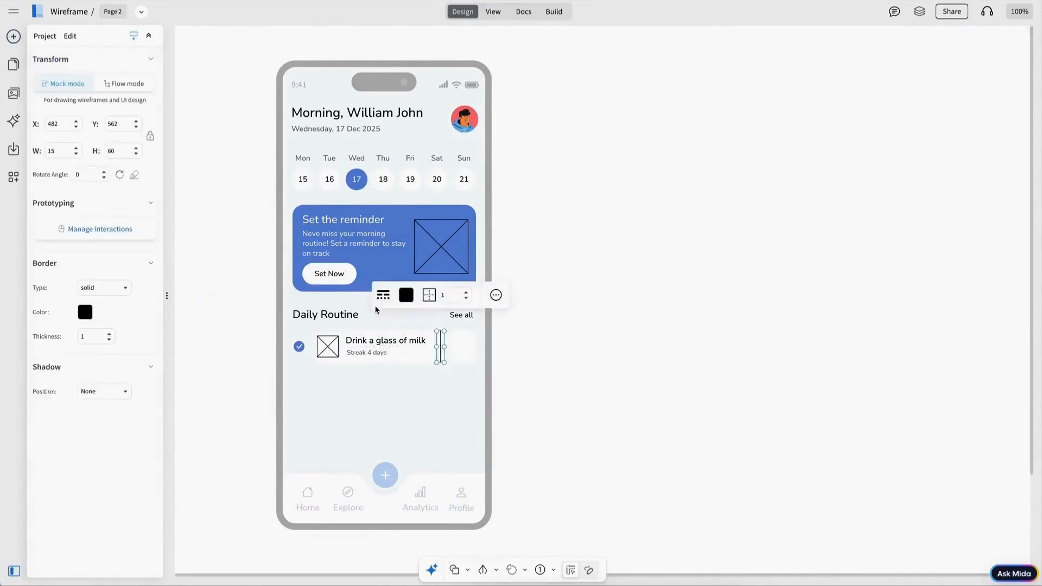
pyautogui.click(405, 295)
pyautogui.click(492, 388)
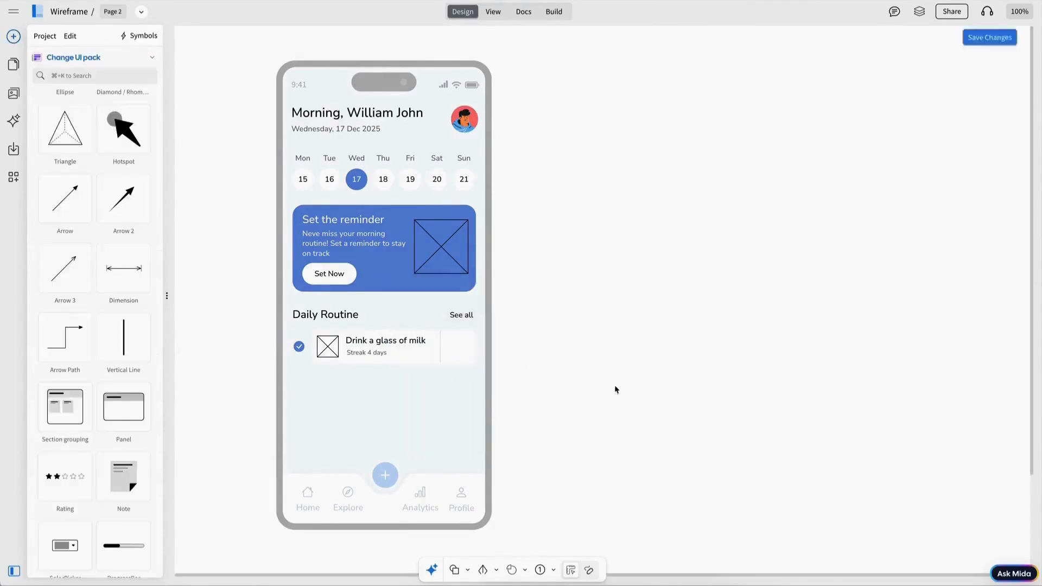
# Step: Duplicate the blue check icon and place the copy in the area beyond the row's vertical divider
pyautogui.hotkey('ctrl', 'd')
pyautogui.moveTo(327, 374); pyautogui.dragTo(447, 345)
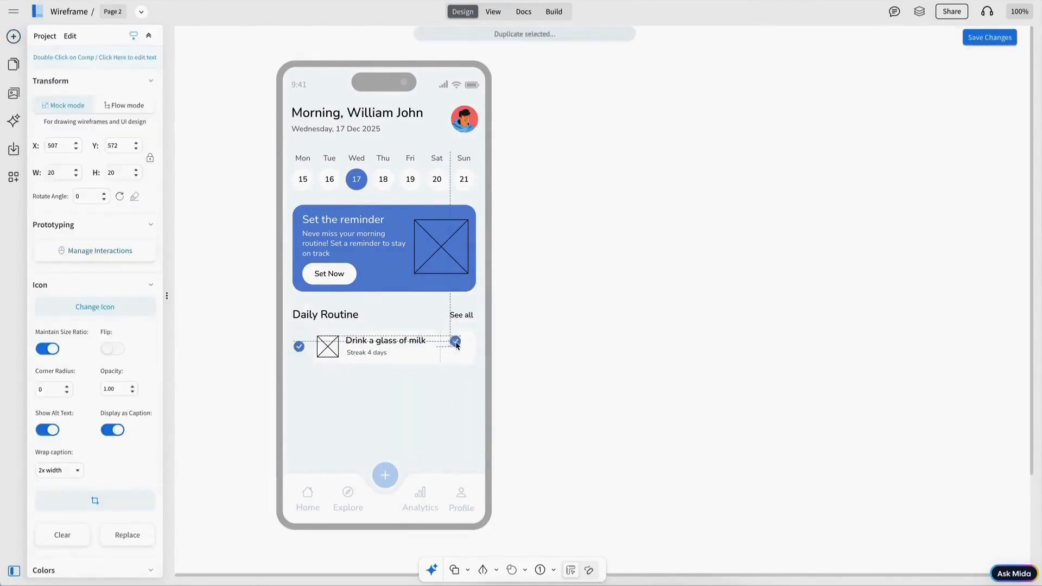
pyautogui.moveTo(456, 345); pyautogui.dragTo(458, 346)
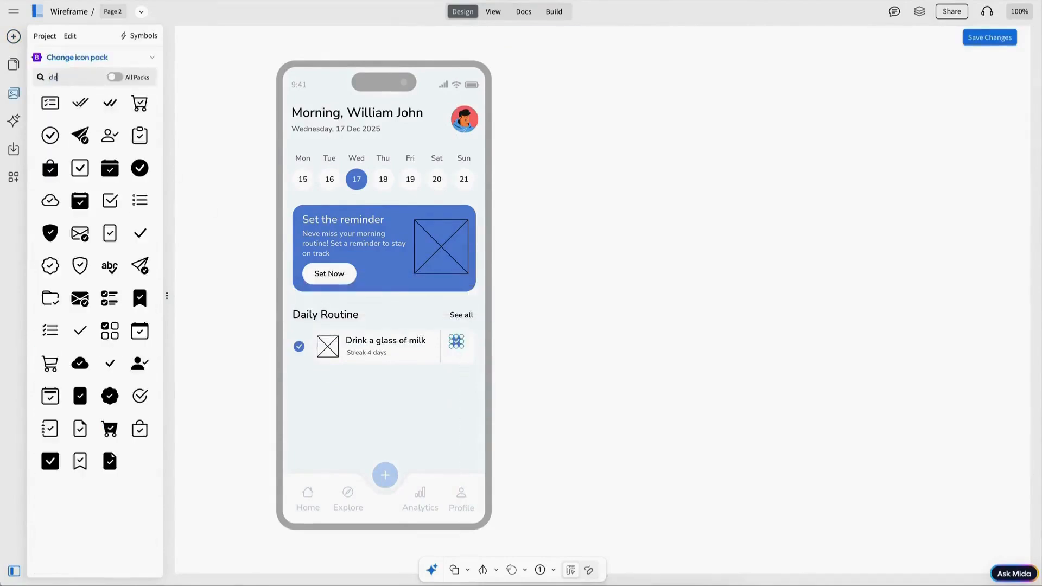
# Step: Swap the copied check icon for a blue 16 by 16 filled clock icon with a "5 min" label below it
pyautogui.write('ck')
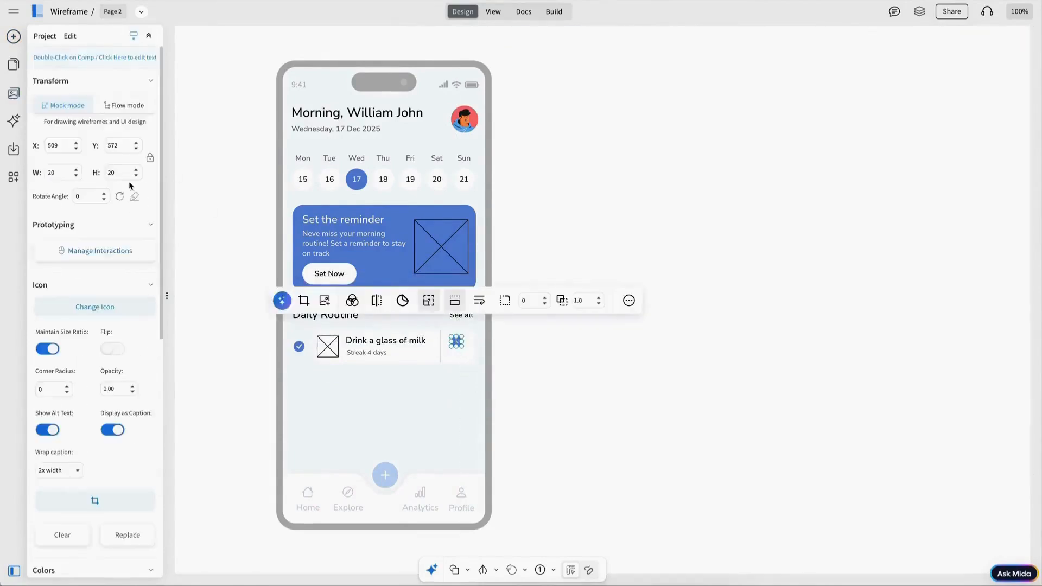
pyautogui.click(351, 301)
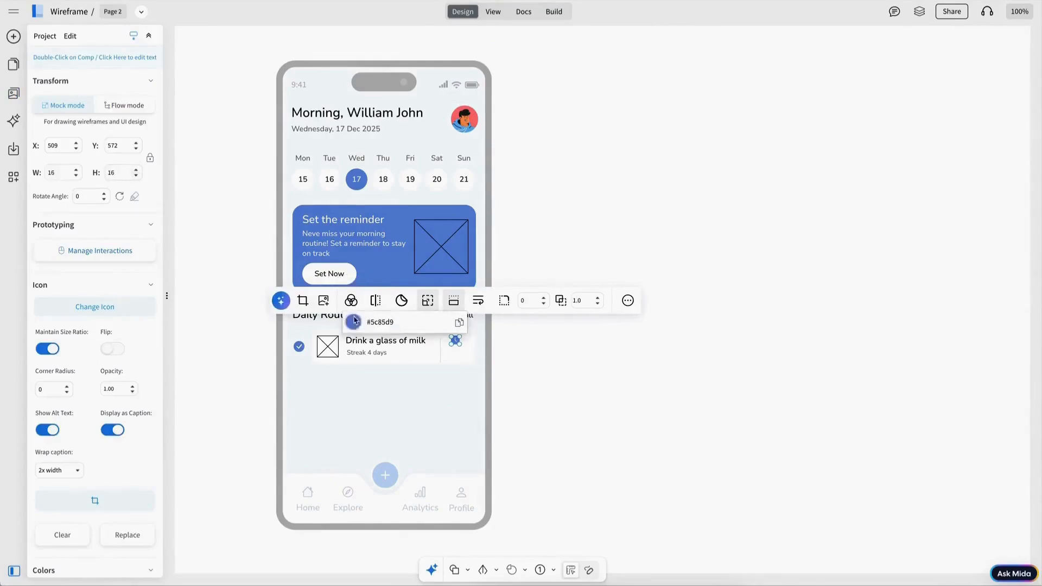
pyautogui.click(353, 323)
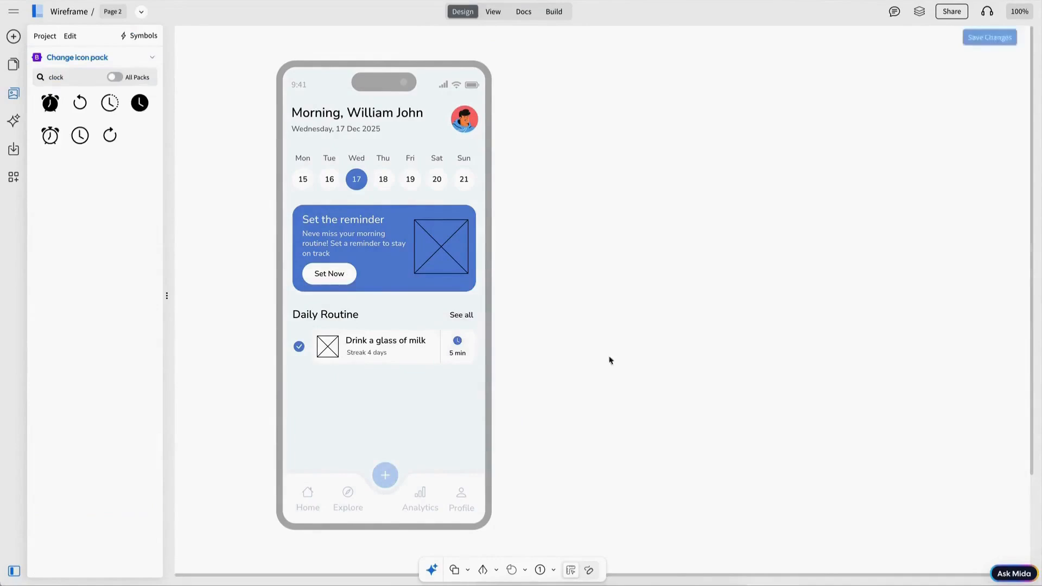
# Step: Duplicate the grouped routine row into four rows and replace the check icons of the last two with empty circle icons
pyautogui.moveTo(596, 365); pyautogui.dragTo(270, 331)
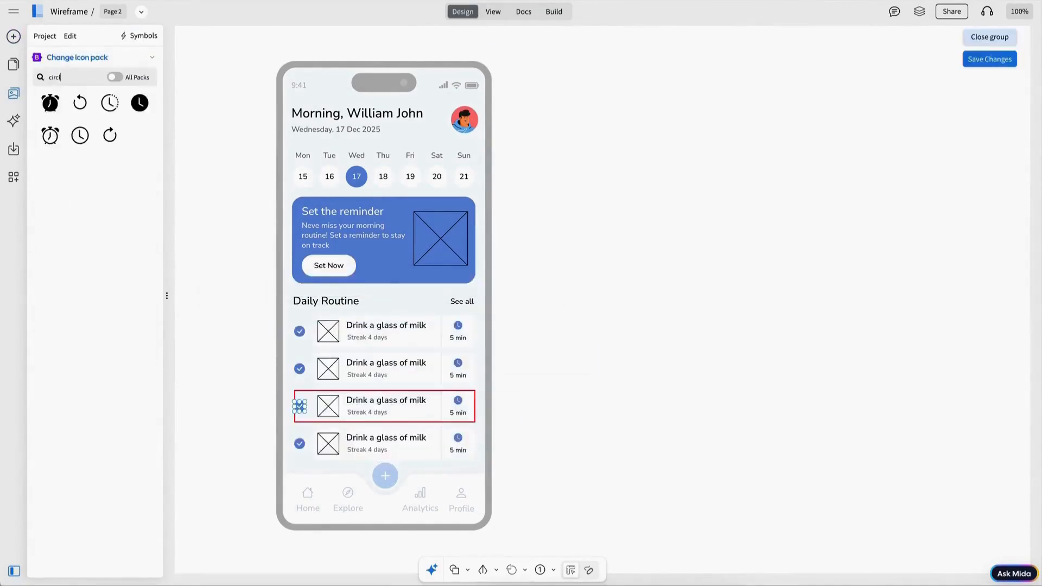
pyautogui.write('le')
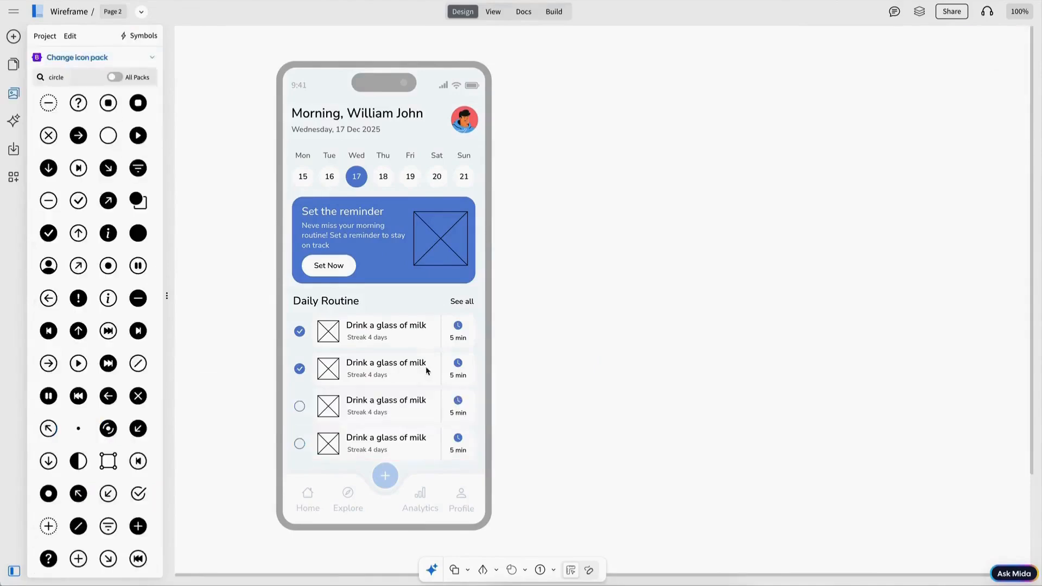
# Step: Retitle the second, third and fourth routine rows "Meditate to relax", "Stretech for 10 minutes" and "Short exercise", updating their streak texts
pyautogui.click(427, 371)
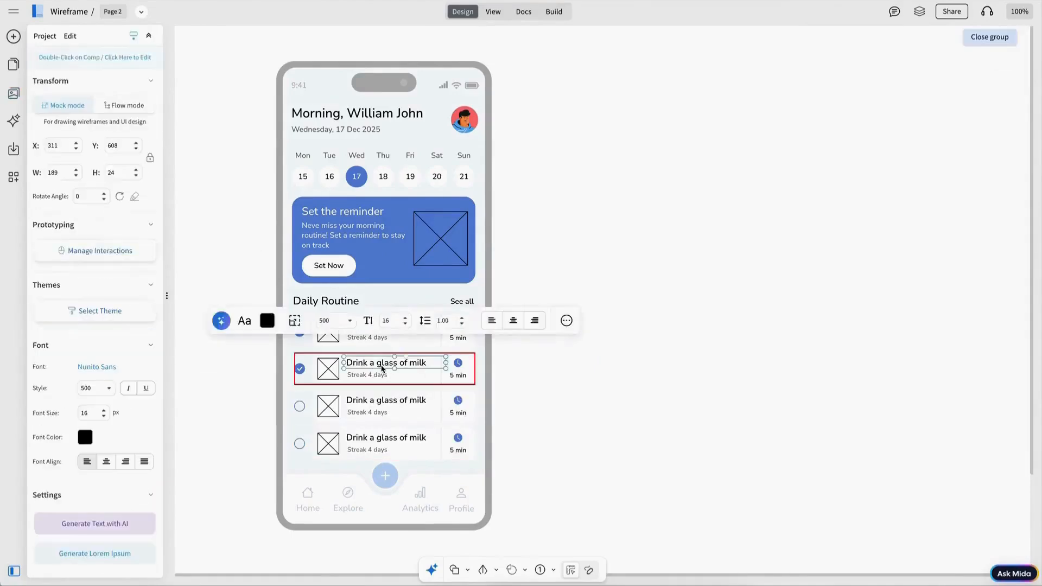
pyautogui.doubleClick(427, 371)
pyautogui.write('Meditate to relax')
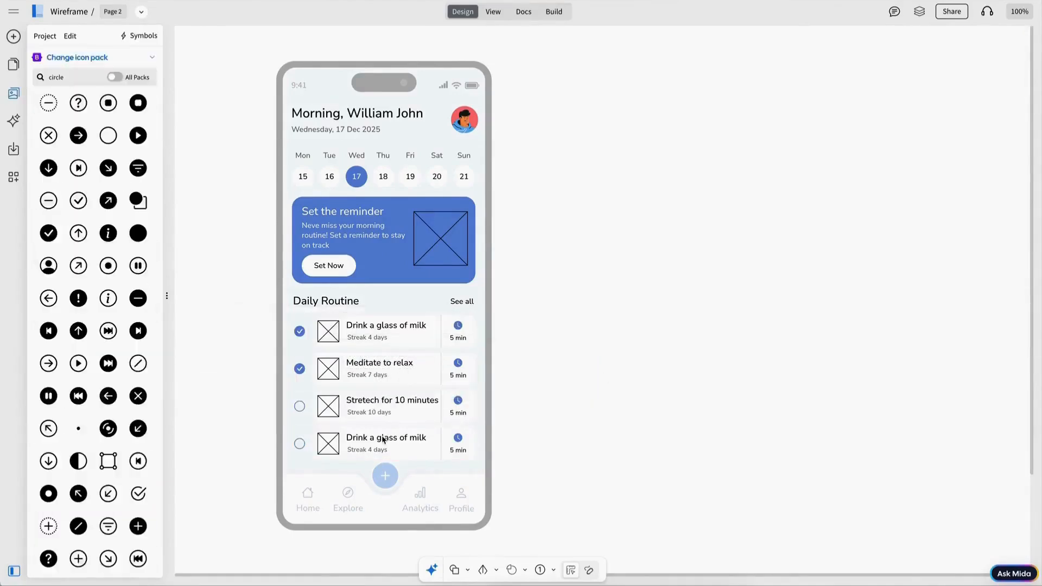
pyautogui.doubleClick(383, 437)
pyautogui.write('Short exercise')
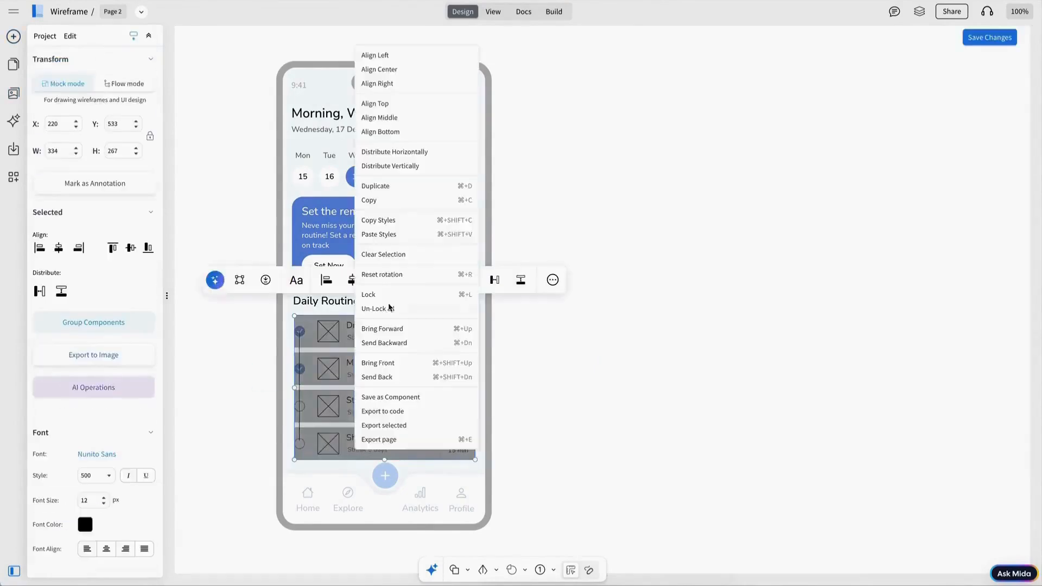
# Step: Bring the routine rows in front of the 200-high vertical line joining their status icons and adjust that line's colour and border style
pyautogui.click(377, 327)
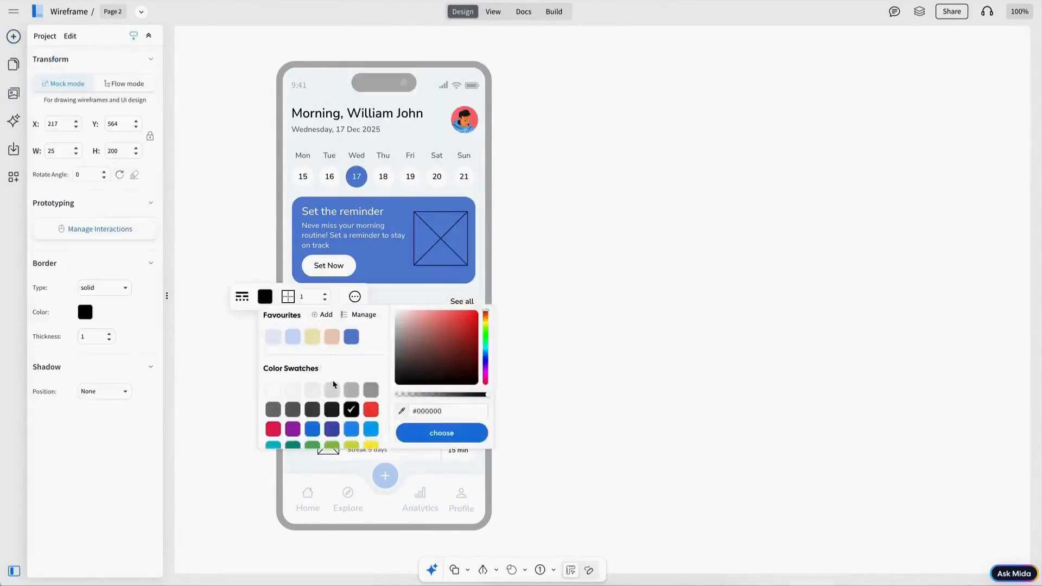
pyautogui.click(242, 297)
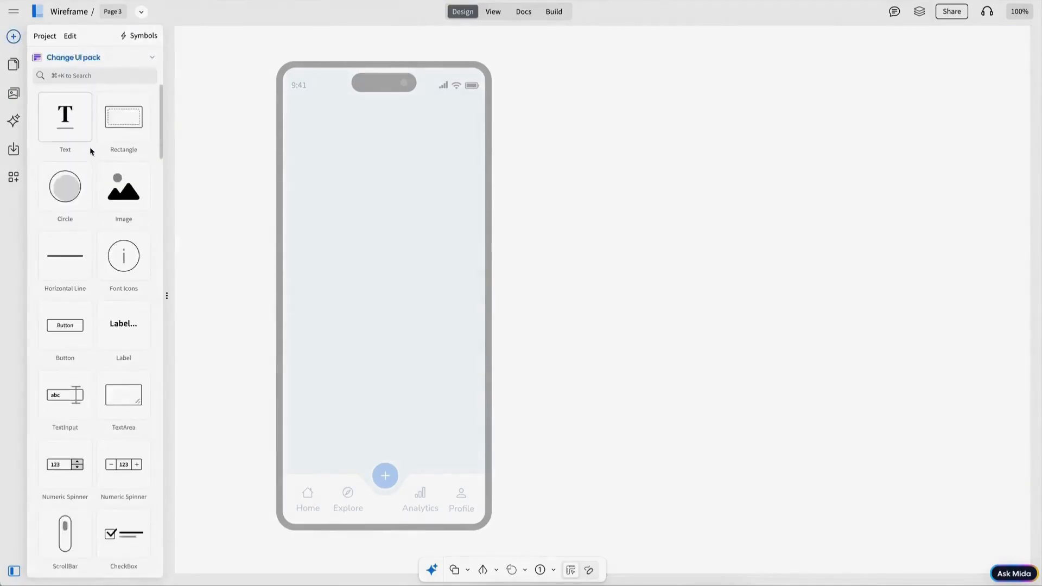
# Step: Add a text element near the top of the phone screen reading "New Habit", set in 24 px Nunito Sans
pyautogui.moveTo(91, 150); pyautogui.dragTo(319, 132)
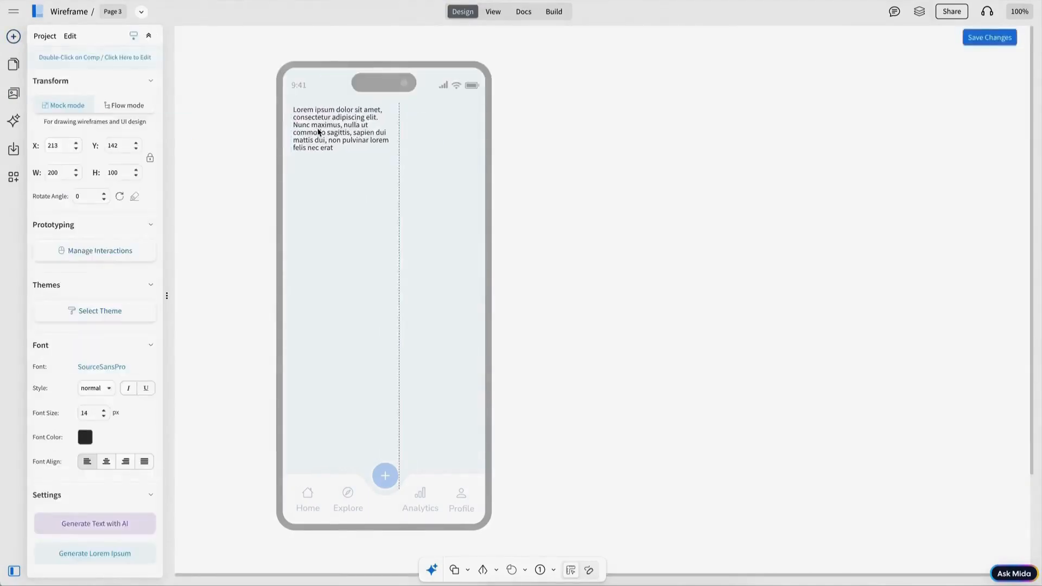
pyautogui.click(109, 367)
pyautogui.click(230, 103)
pyautogui.doubleClick(350, 128)
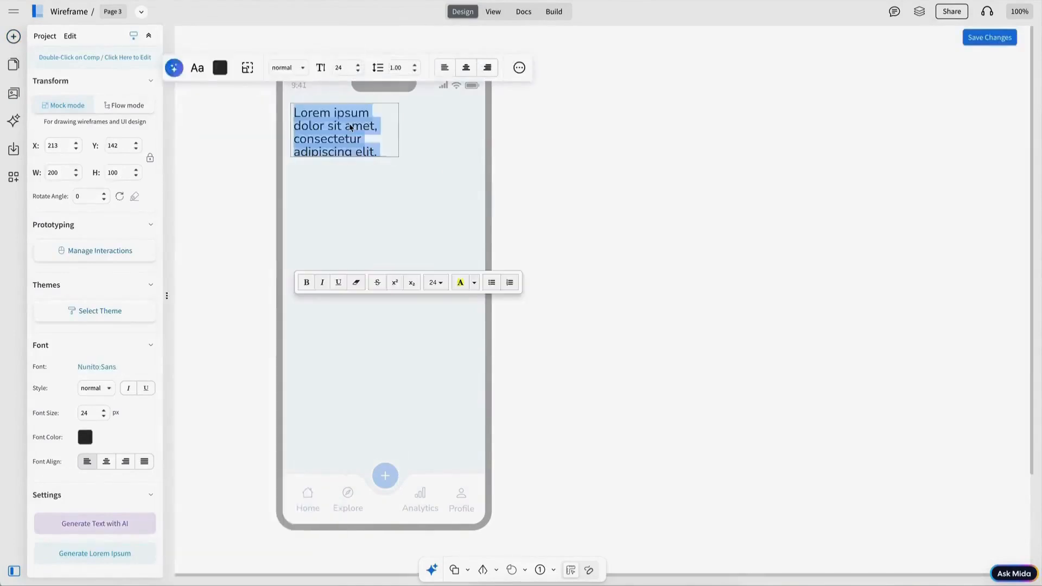
pyautogui.write('New ')
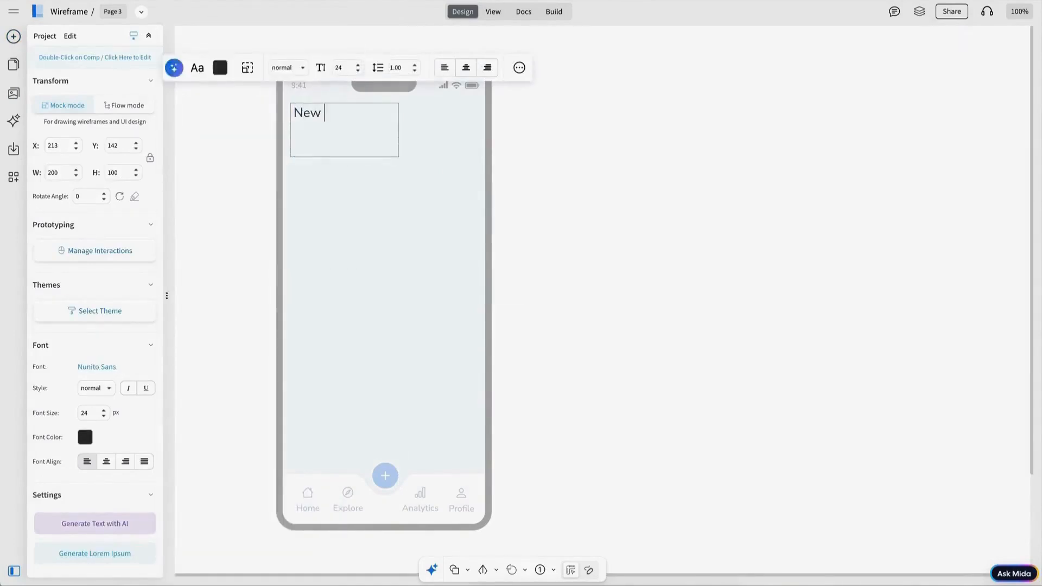
pyautogui.write('Habit')
pyautogui.press('Escape')
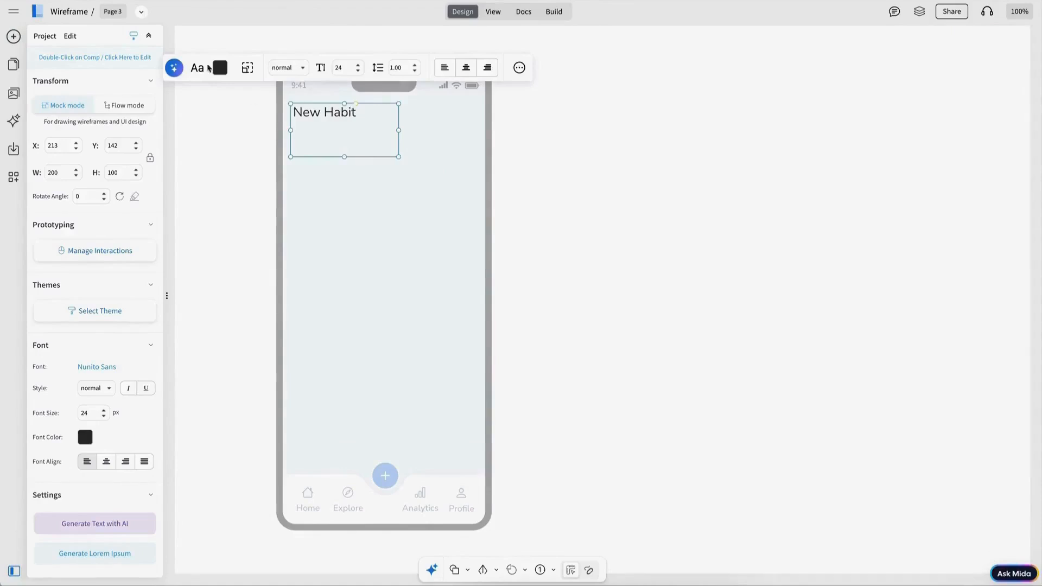
pyautogui.click(633, 137)
# Step: Add a 40 by 40 circle without a border as the background of the close button opposite the title
pyautogui.moveTo(66, 186); pyautogui.dragTo(360, 167)
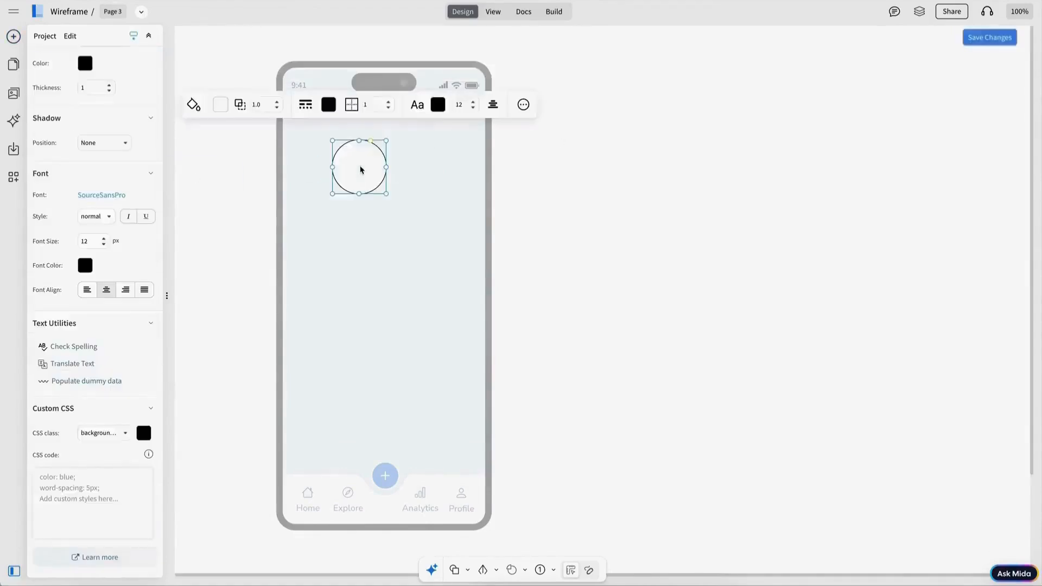
pyautogui.scroll(10, 109, 163)
pyautogui.write('40')
pyautogui.press('Return')
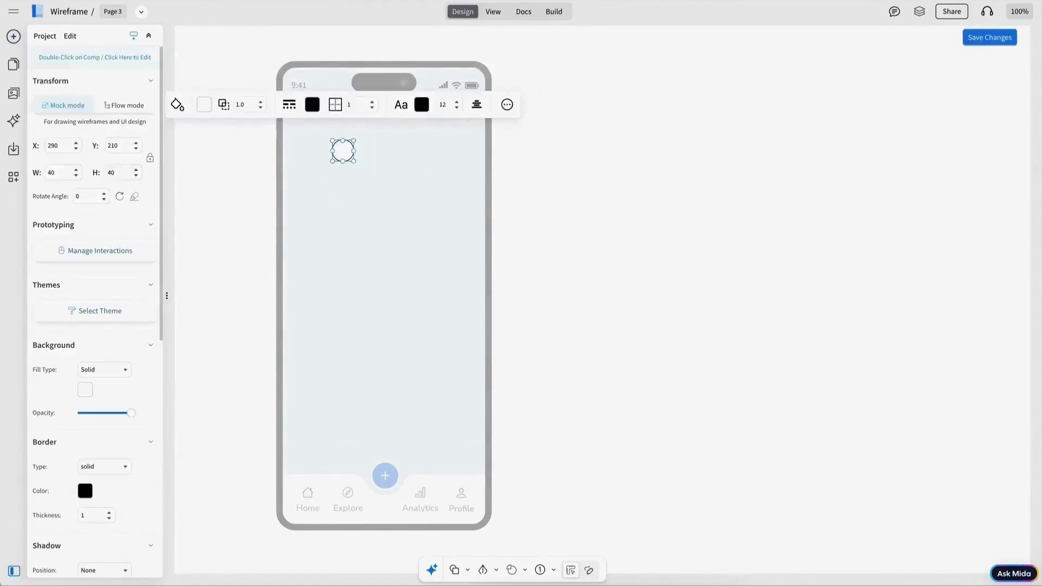
pyautogui.click(321, 175)
pyautogui.click(345, 152)
pyautogui.click(299, 109)
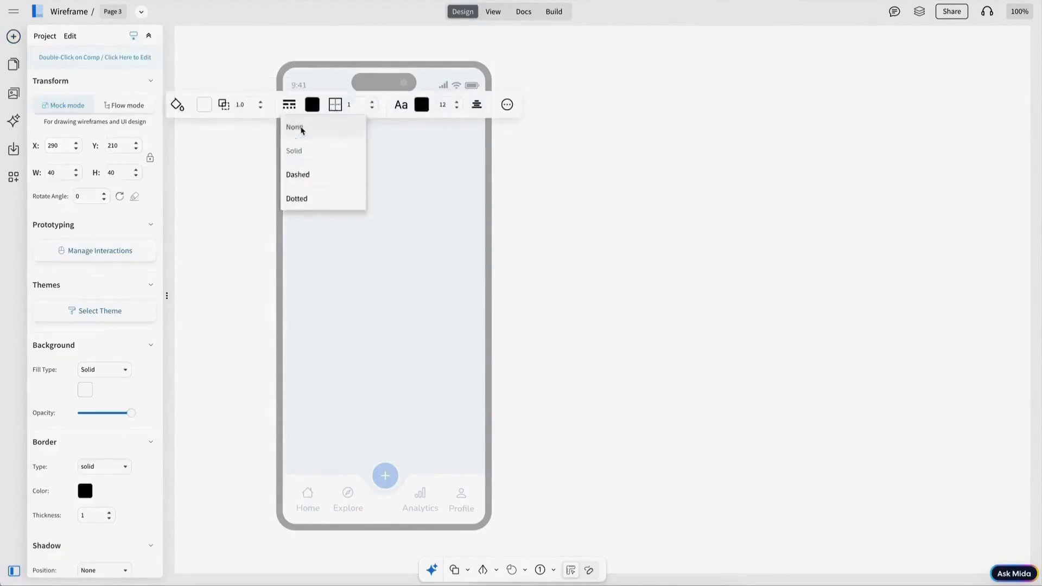
pyautogui.click(298, 129)
pyautogui.click(463, 114)
# Step: Add a centred image placeholder beneath the title and a 16 px Nunito Sans label "Name your habit" below it
pyautogui.moveTo(124, 187); pyautogui.dragTo(384, 174)
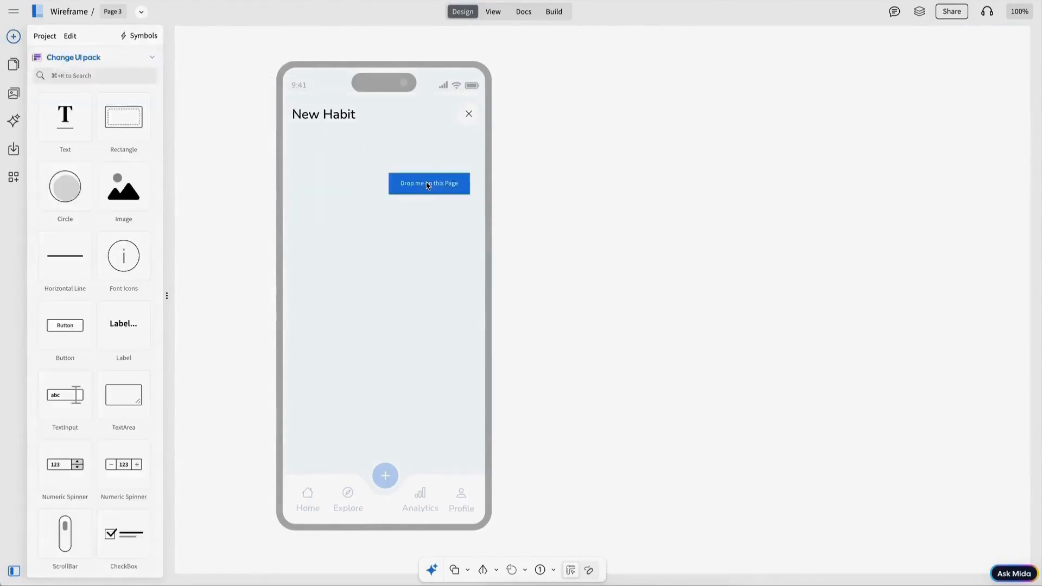
pyautogui.click(644, 200)
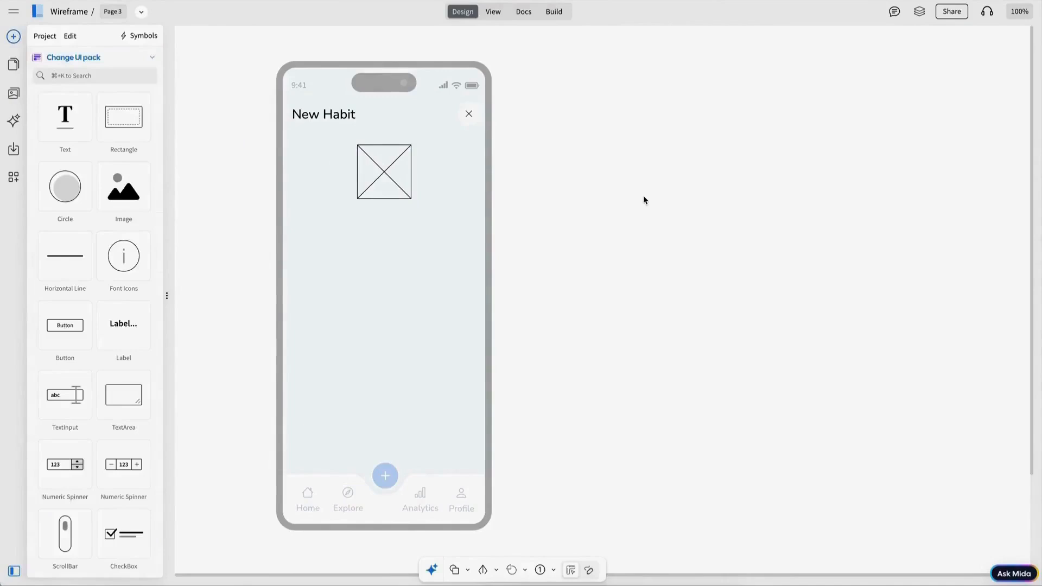
pyautogui.write('Name your habit')
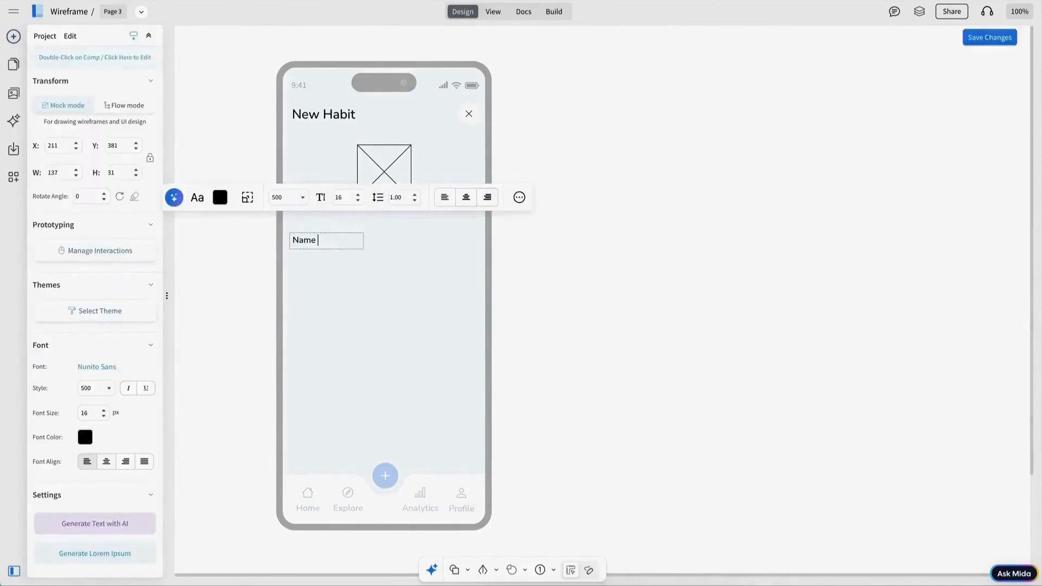
# Step: Add a 336 by 50 rectangle with corner radius 15 below the label as an input field with placeholder text "Type here..."
pyautogui.moveTo(123, 109); pyautogui.dragTo(310, 322)
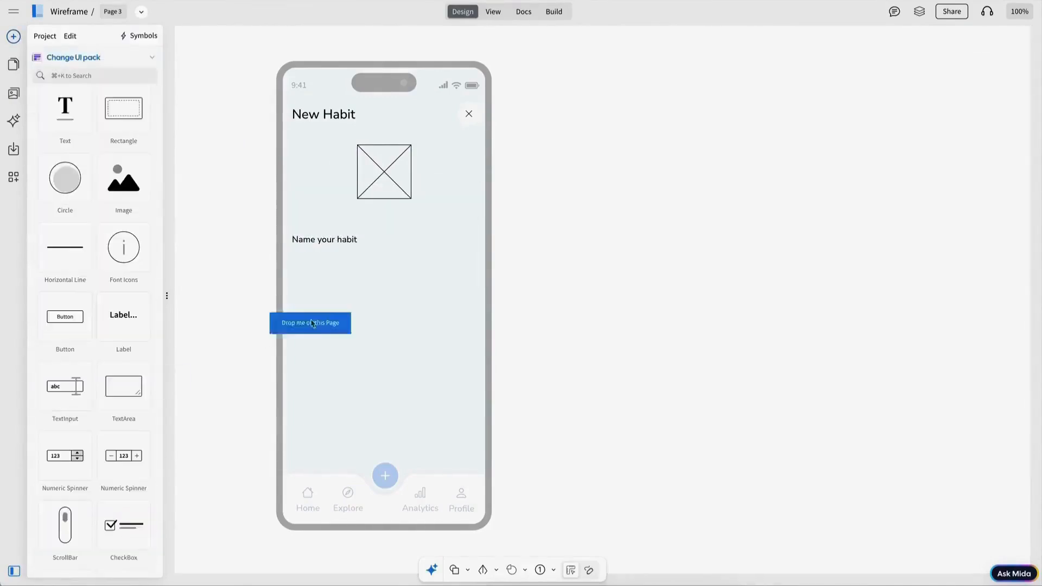
pyautogui.moveTo(311, 323); pyautogui.dragTo(324, 313)
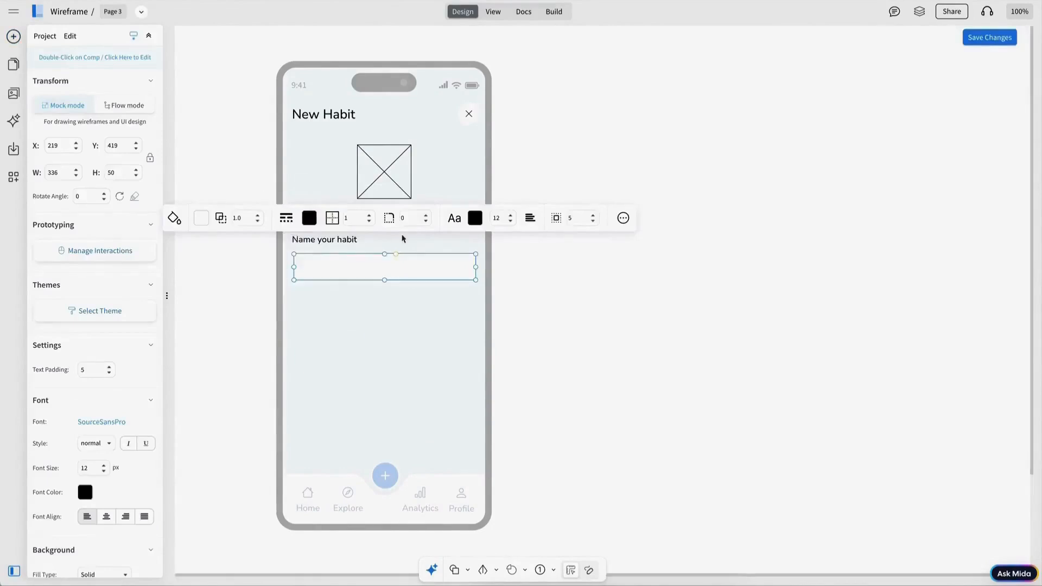
pyautogui.click(408, 218)
pyautogui.write('1')
pyautogui.write('5')
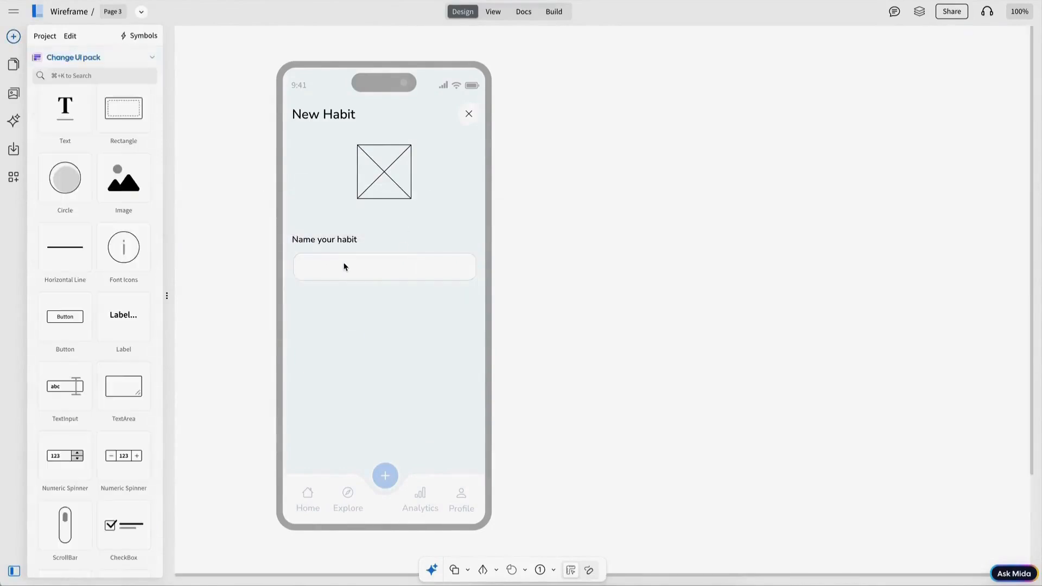
pyautogui.doubleClick(344, 263)
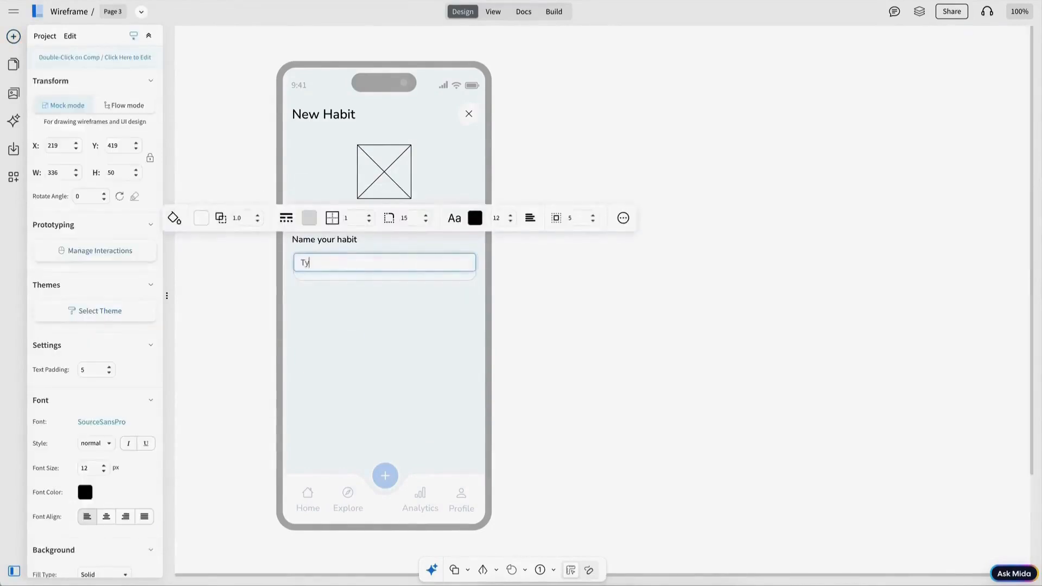
pyautogui.write('...')
pyautogui.press('Escape')
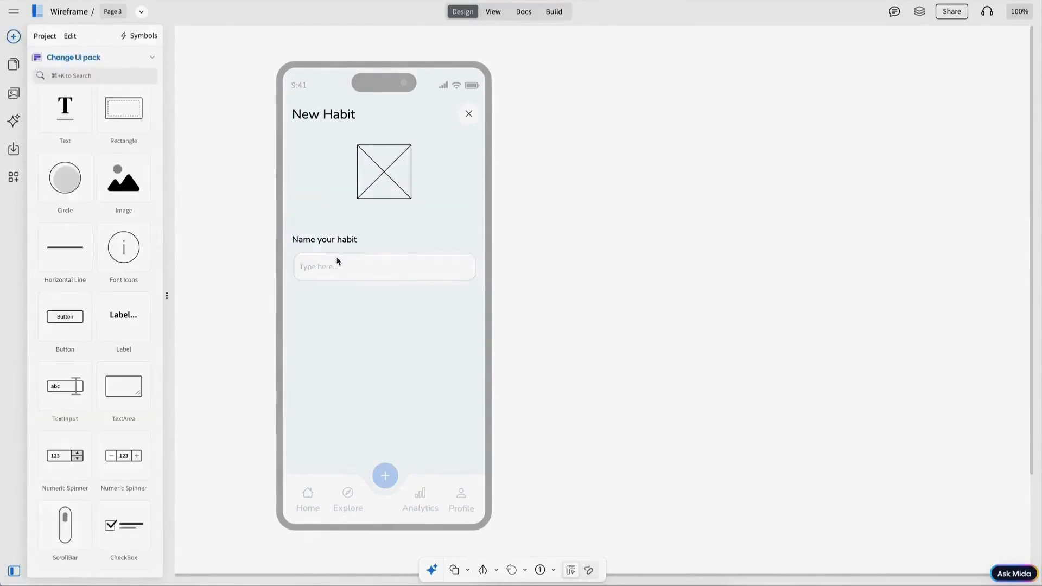
# Step: Duplicate the grouped habit label and field below the original and retitle the copy "Set a goal"
pyautogui.click(336, 261)
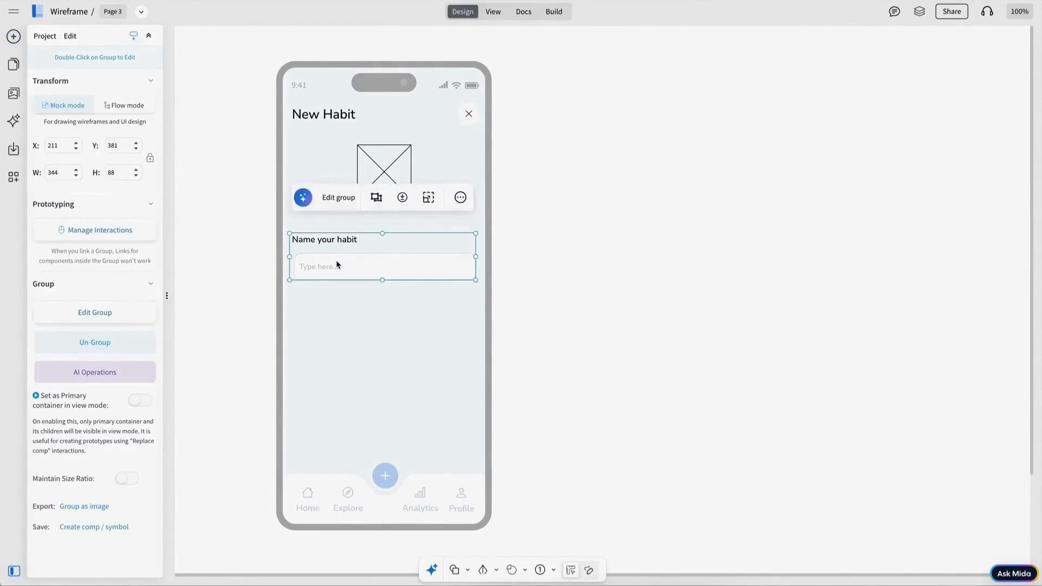
pyautogui.press('super+d')
pyautogui.moveTo(391, 294); pyautogui.dragTo(390, 325)
pyautogui.keyDown('shift'); pyautogui.click(355, 255); pyautogui.keyUp('shift')
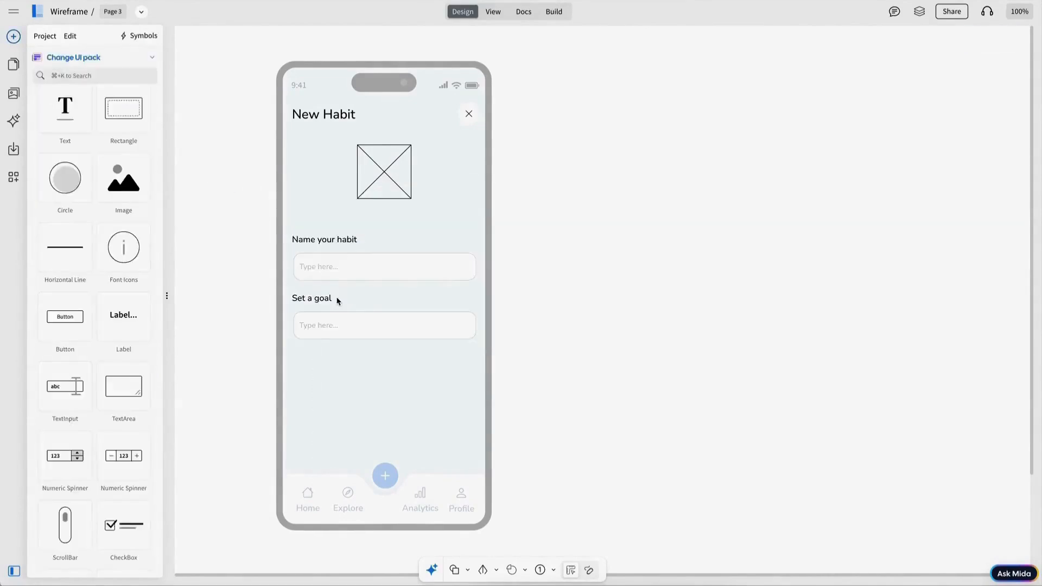
# Step: Add a 167 by 50 DateInput over the goal field, using Nunito Sans and a light grey font colour
pyautogui.click(79, 75)
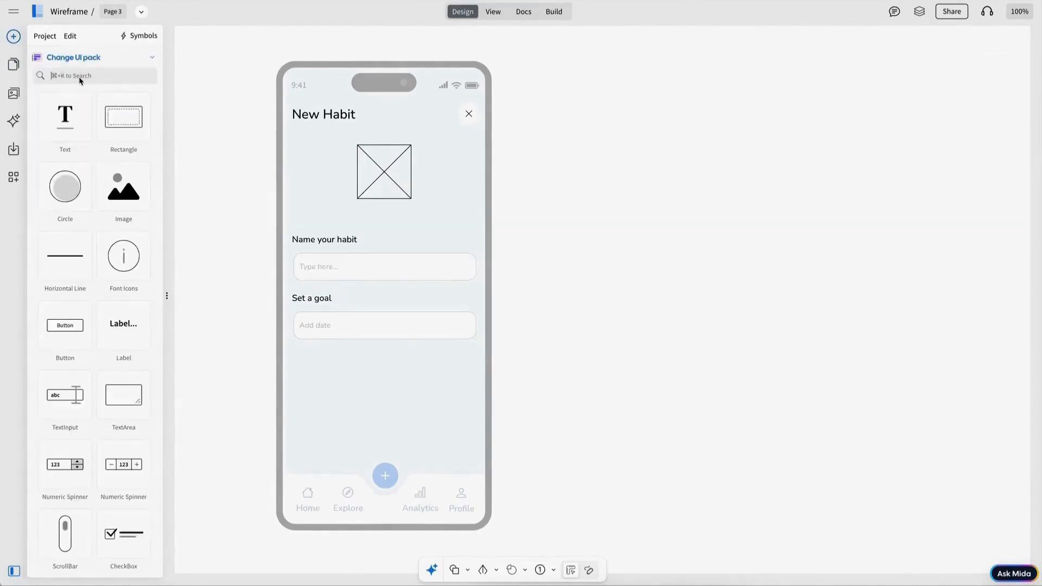
pyautogui.write('date')
pyautogui.moveTo(65, 145); pyautogui.dragTo(384, 326)
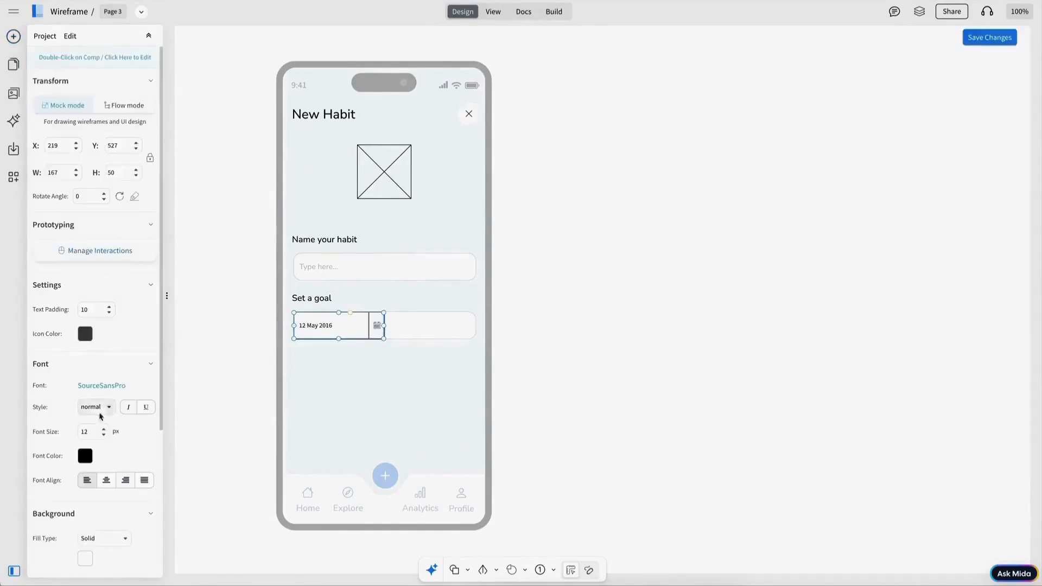
pyautogui.click(101, 385)
pyautogui.click(222, 103)
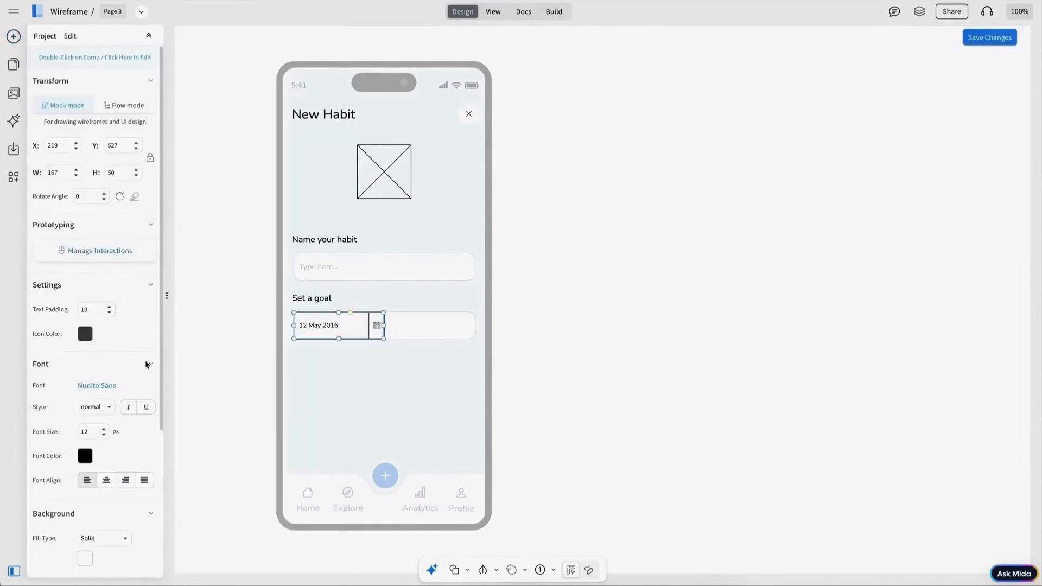
pyautogui.click(88, 455)
pyautogui.click(157, 407)
pyautogui.click(326, 391)
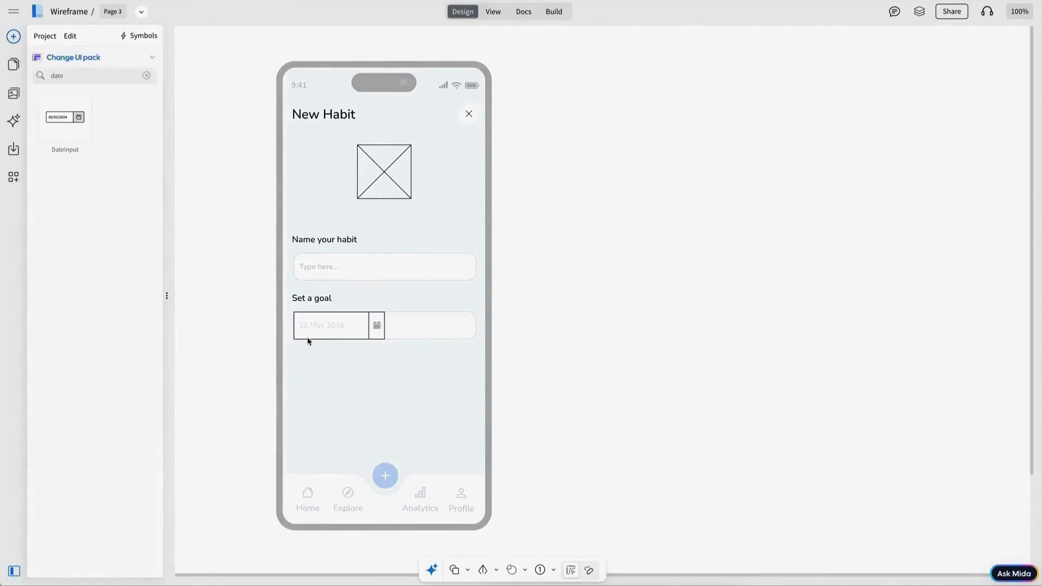
# Step: Give the date input a solid light grey border, 1 thick, with corner radius 15
pyautogui.click(310, 336)
pyautogui.scroll(-1, 93, 375)
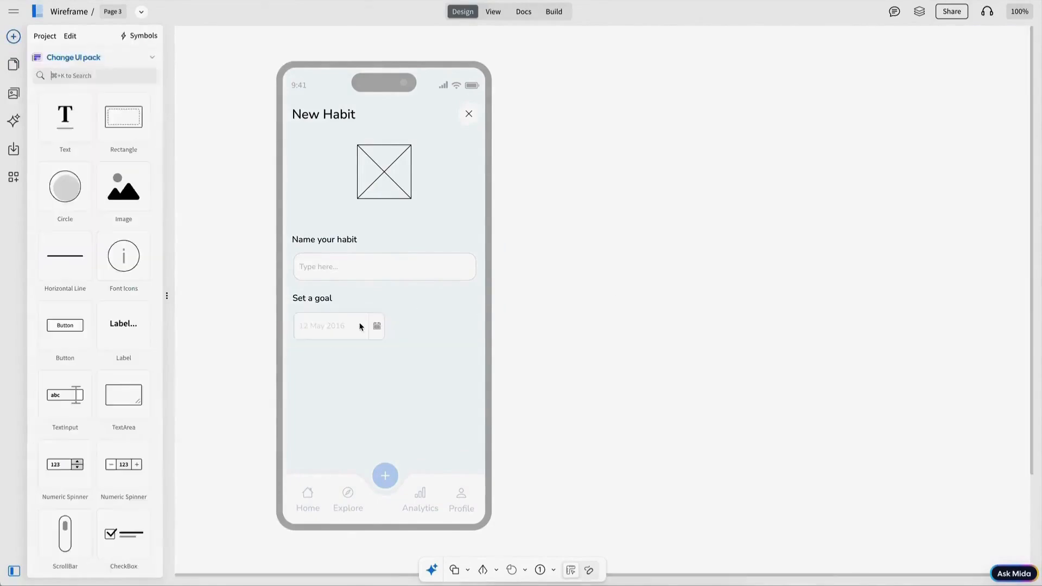
pyautogui.click(359, 325)
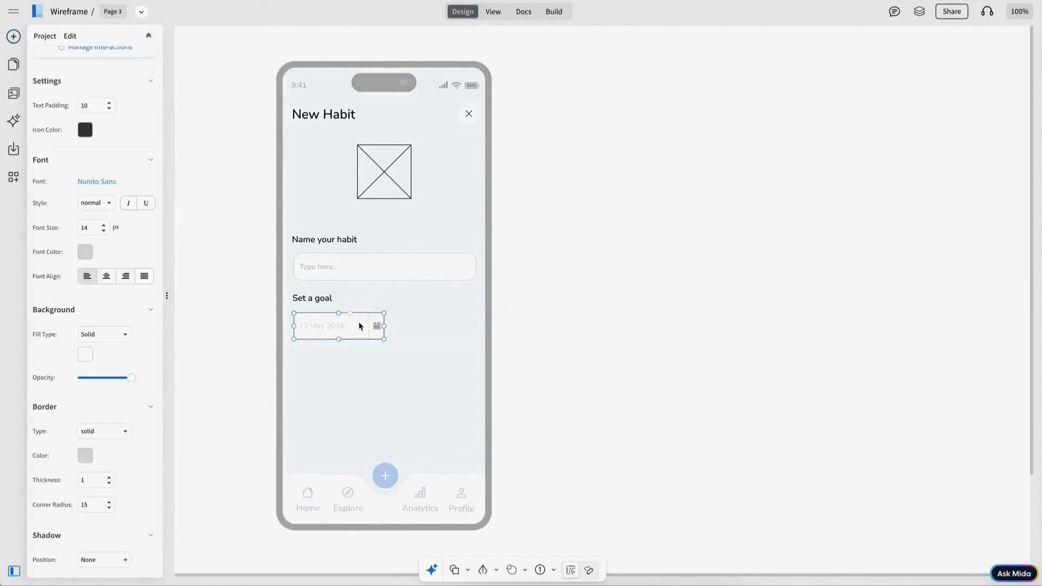
# Step: Place a "Type here..." field beside the date input and narrow the date input to leave a gap between them
pyautogui.click(397, 278)
pyautogui.moveTo(397, 278); pyautogui.dragTo(441, 336)
pyautogui.click(368, 334)
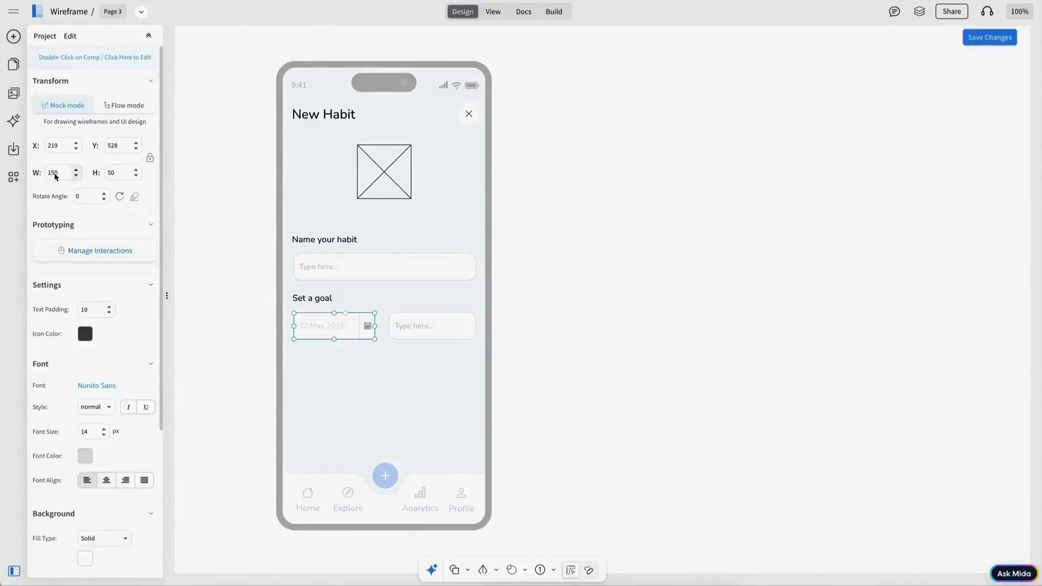
# Step: Change the placeholder beside the date input to "Add time" and add a "Repeat days" label below the goal fields
pyautogui.click(430, 326)
pyautogui.click(432, 327)
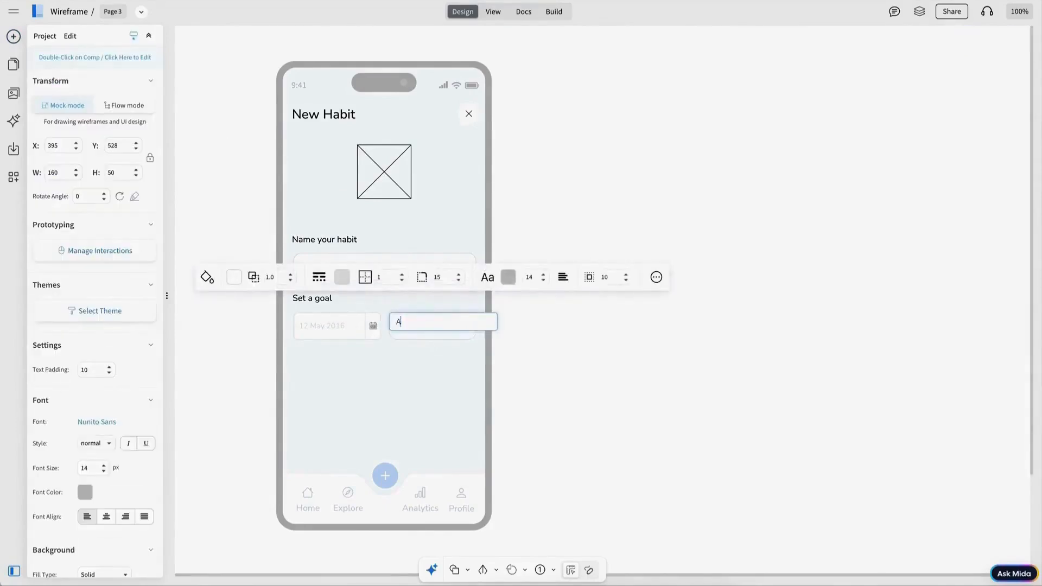
pyautogui.write('Add time')
pyautogui.press('Return')
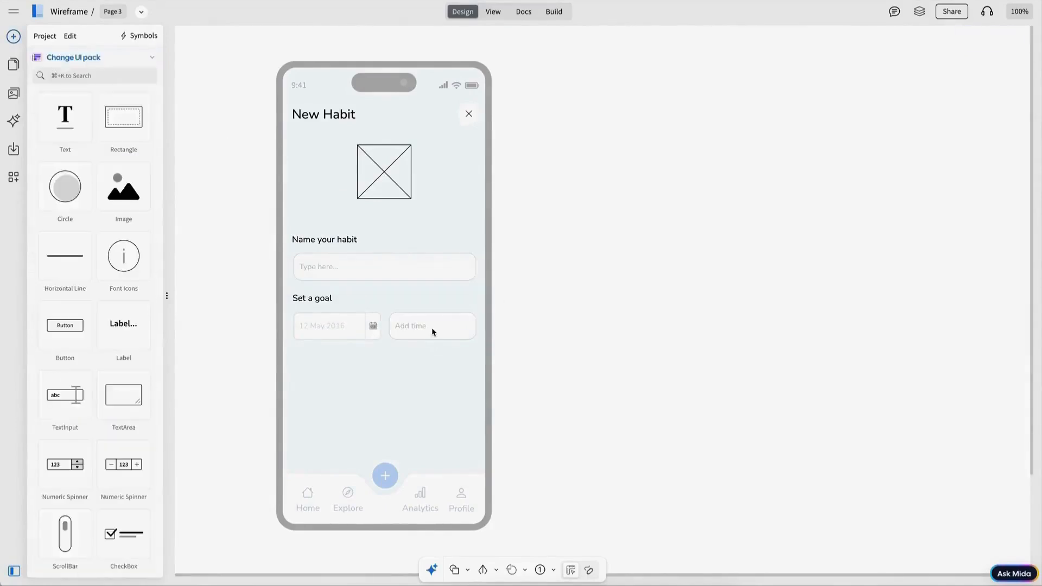
pyautogui.click(432, 327)
pyautogui.write('Repeat days')
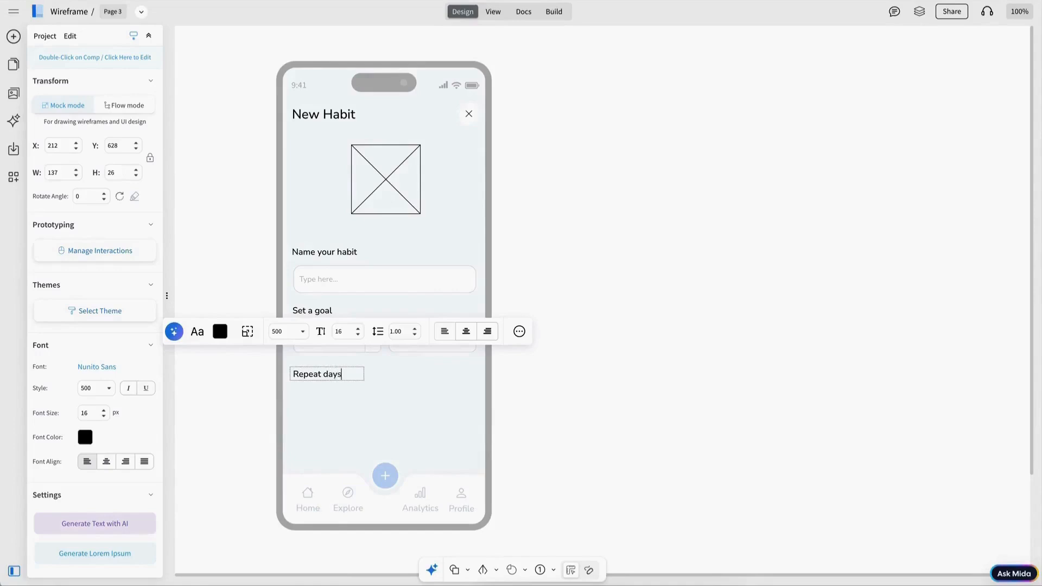
# Step: Copy a weekday date circle from Page 2 and place it under "Repeat days" on Page 3, lettered "M"
pyautogui.click(13, 64)
pyautogui.click(58, 116)
pyautogui.click(298, 174)
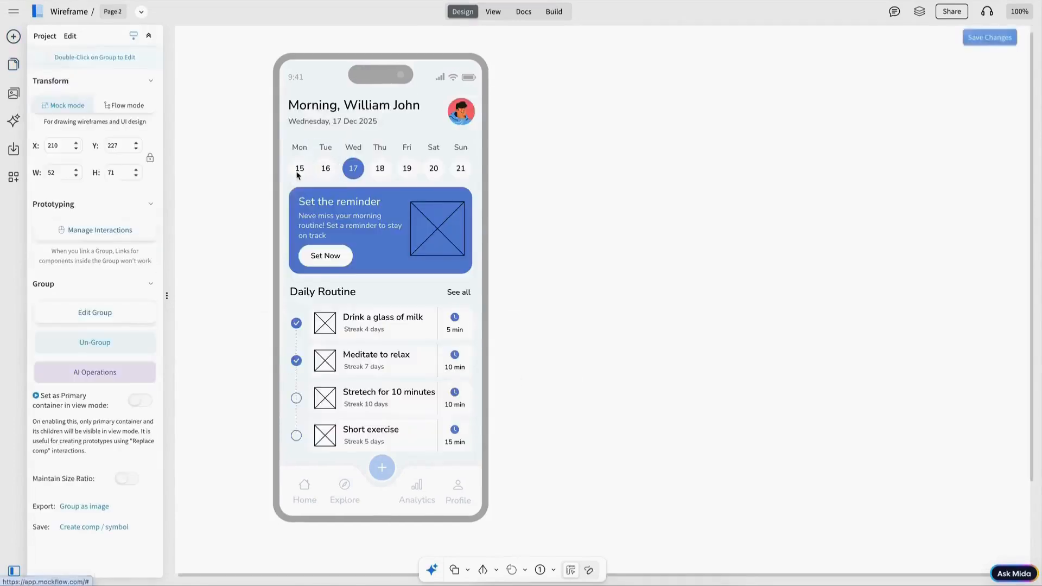
pyautogui.click(551, 234)
pyautogui.click(59, 132)
pyautogui.click(299, 397)
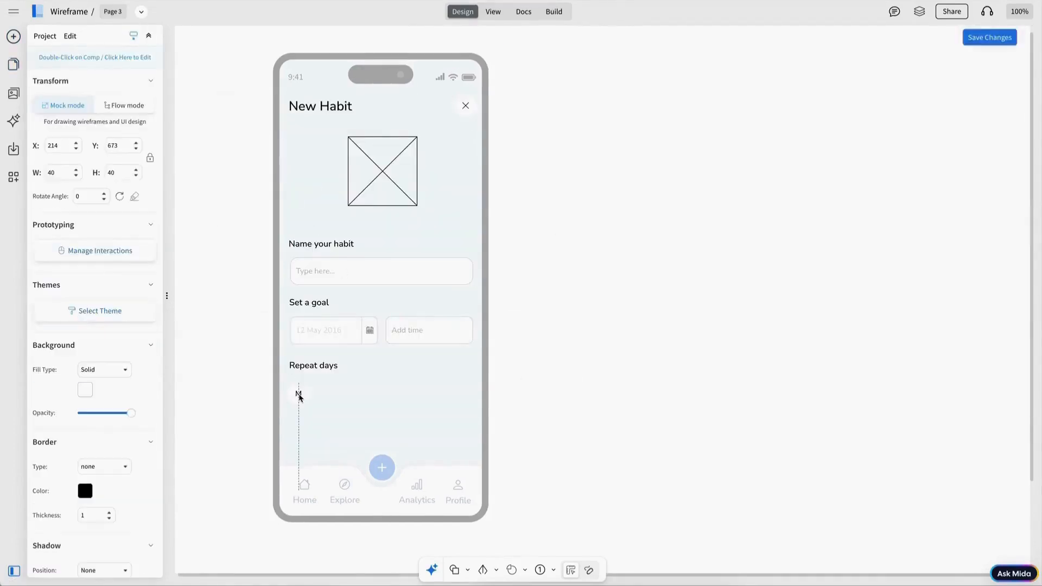
# Step: Duplicate the day circle into a row of seven lettered M, T, W, T, F, S, S
pyautogui.hotkey('ctrl', 'd')
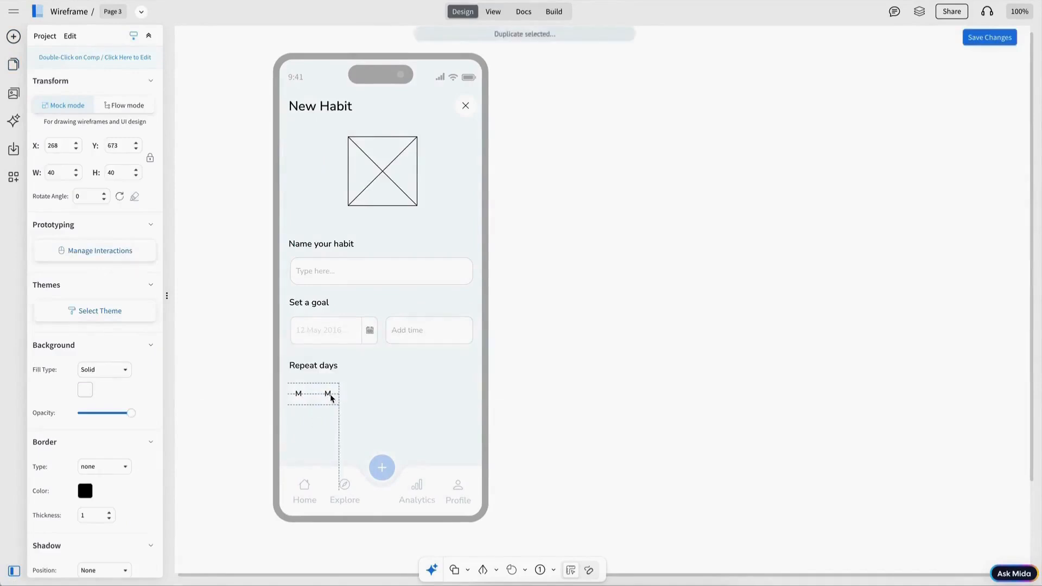
pyautogui.moveTo(332, 398); pyautogui.dragTo(353, 418)
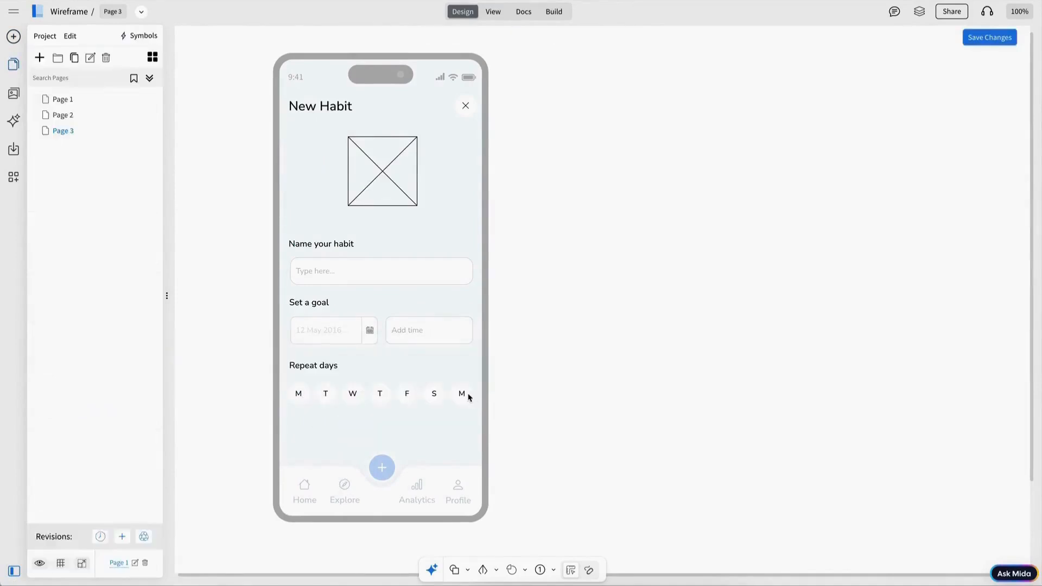
pyautogui.doubleClick(467, 394)
pyautogui.write('S')
pyautogui.click(463, 430)
# Step: Highlight the "W" day circle with the favourite blue fill and a white letter
pyautogui.click(357, 400)
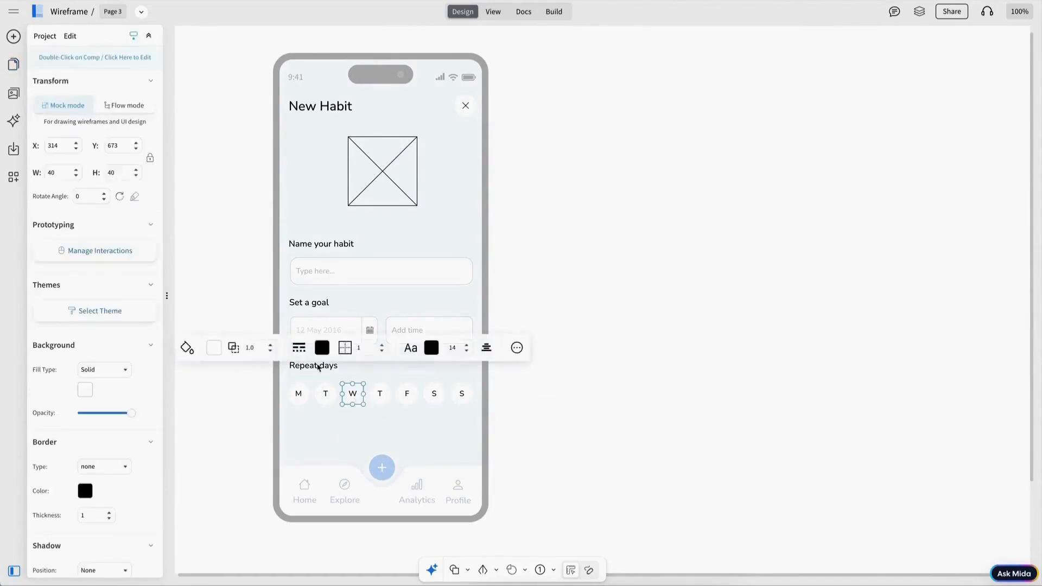
pyautogui.click(214, 347)
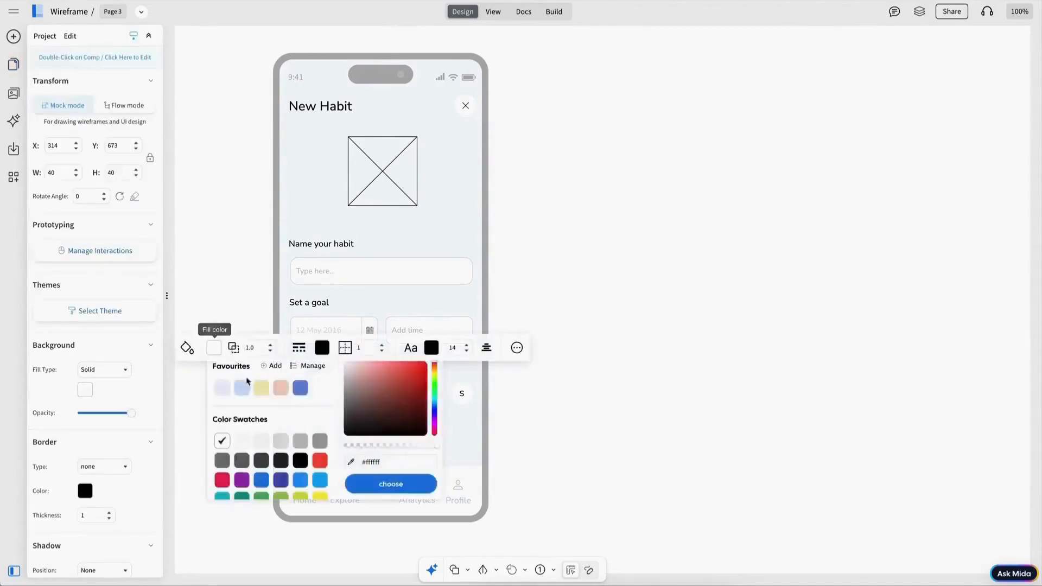
pyautogui.click(300, 388)
pyautogui.click(431, 347)
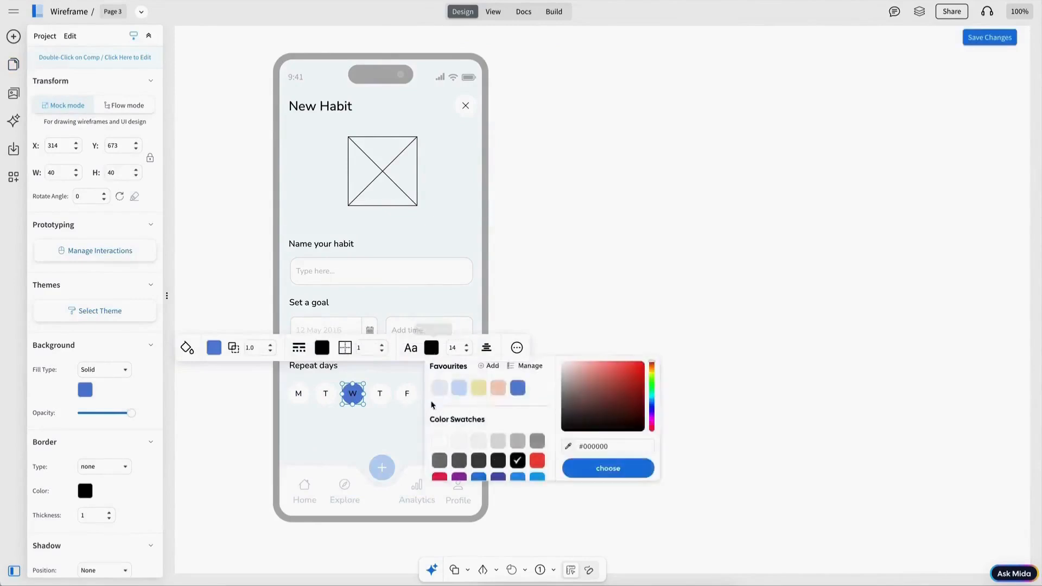
pyautogui.click(441, 443)
pyautogui.click(622, 444)
# Step: Add a "Get reminders" label below the weekday circles and place a toggle button at the far end of its row
pyautogui.write('Get reminders')
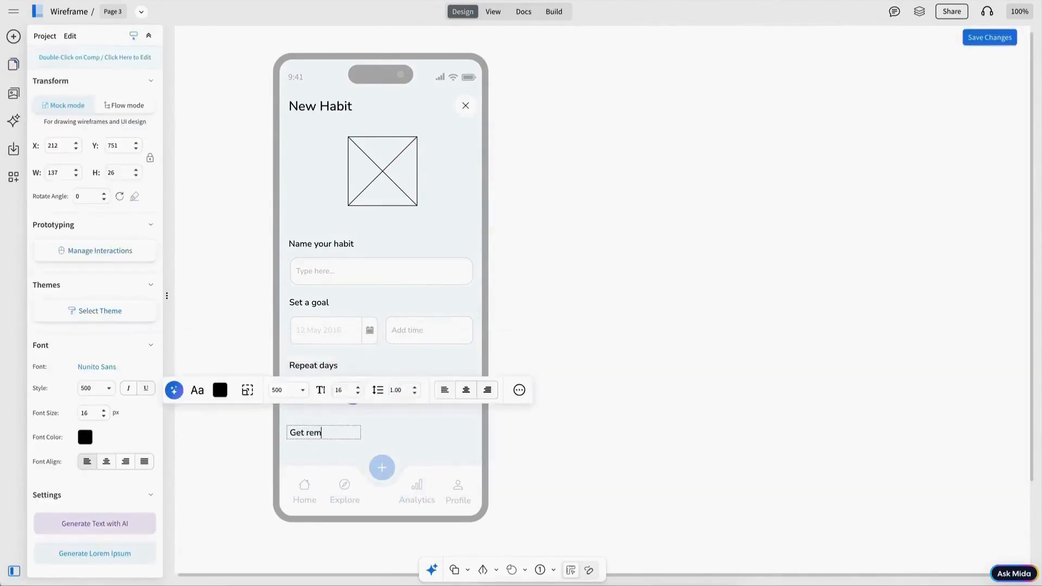
pyautogui.press('Escape')
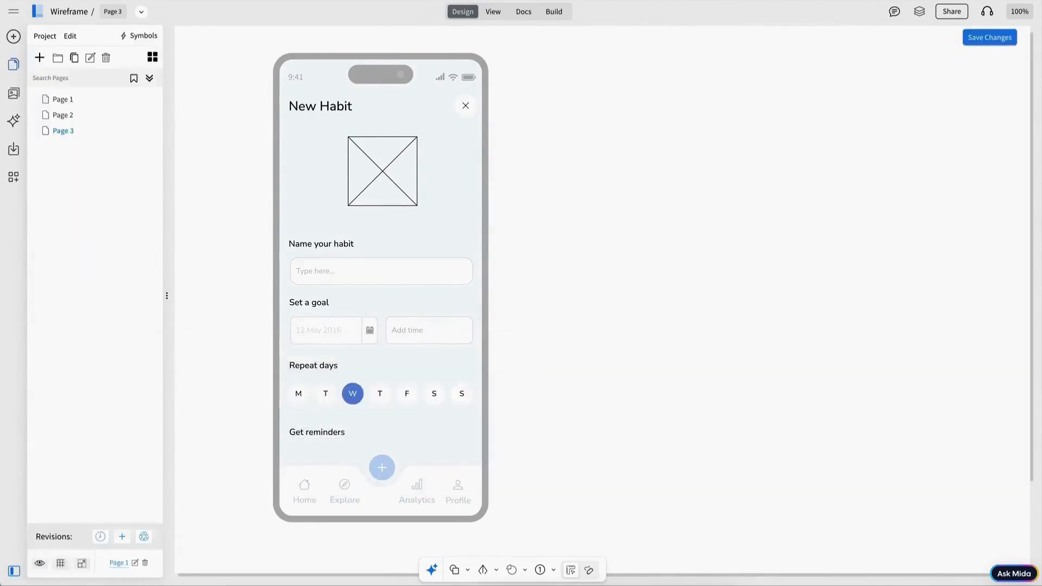
pyautogui.click(14, 37)
pyautogui.write('tog')
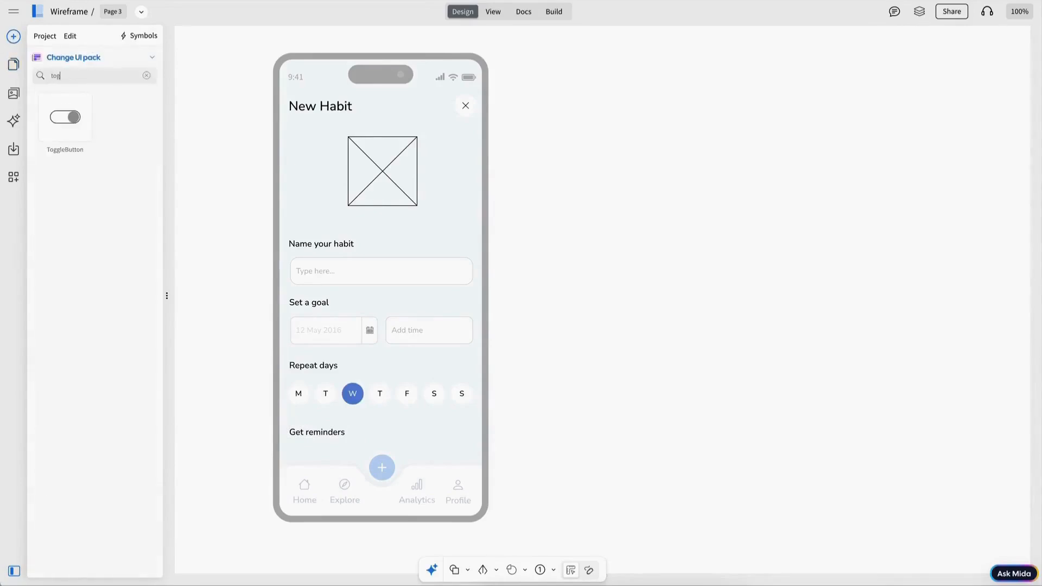
pyautogui.moveTo(87, 116); pyautogui.dragTo(460, 437)
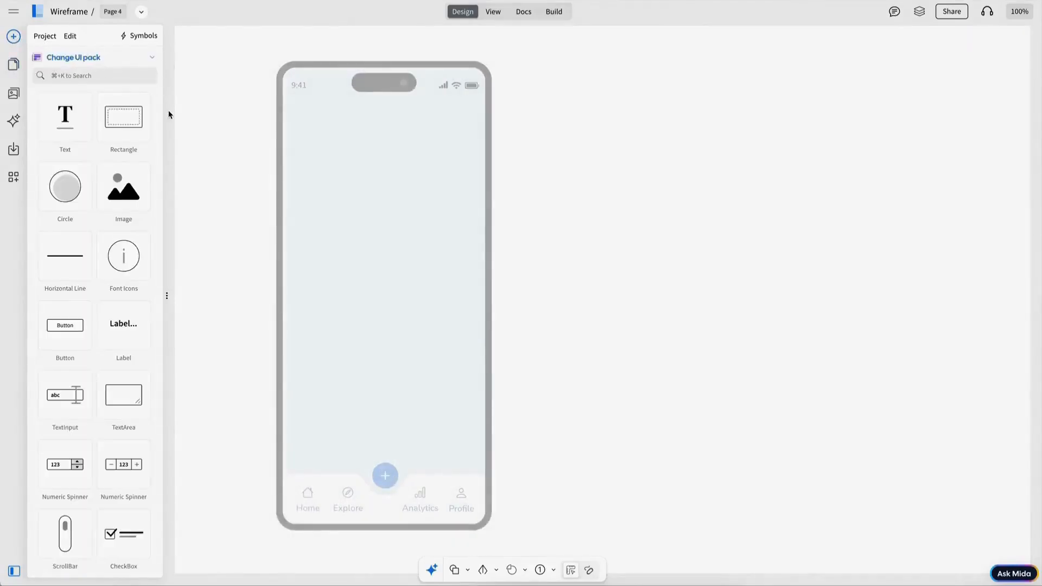
# Step: Title the Page 4 header "Analytics" and replace its close icon with a search icon found across all icon packs
pyautogui.doubleClick(323, 117)
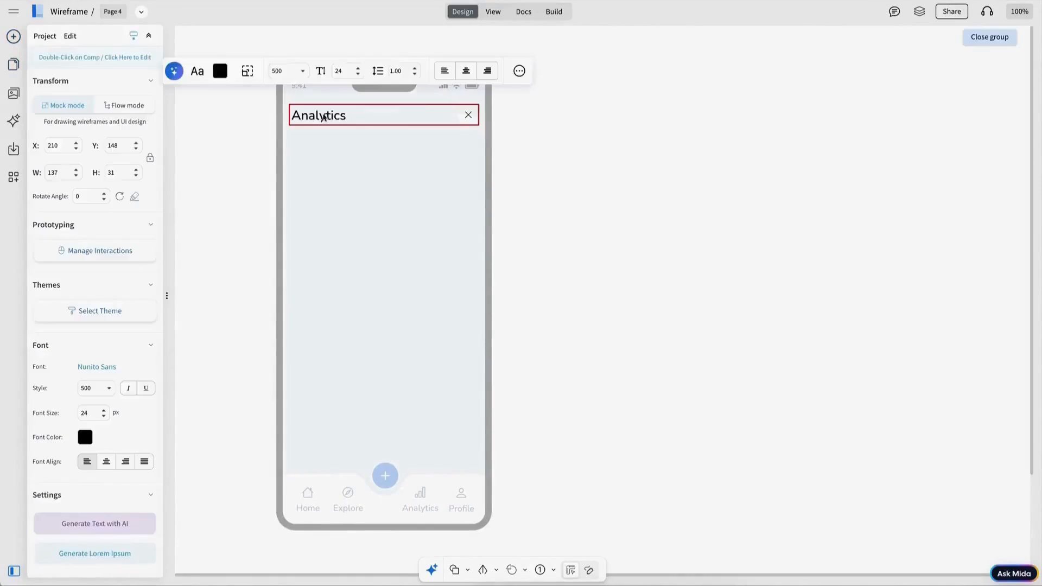
pyautogui.click(471, 108)
pyautogui.doubleClick(471, 112)
pyautogui.click(338, 76)
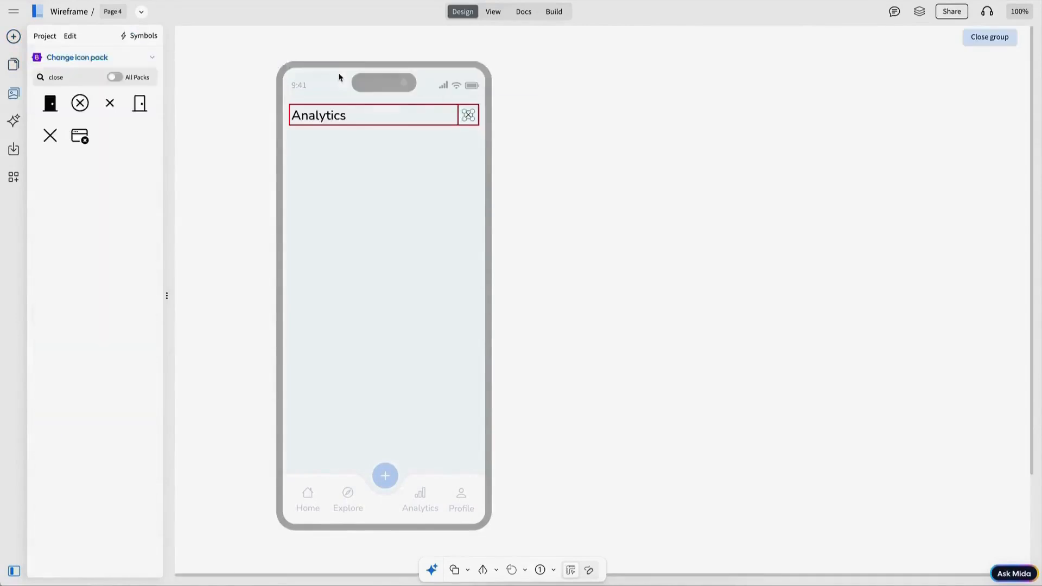
pyautogui.click(115, 77)
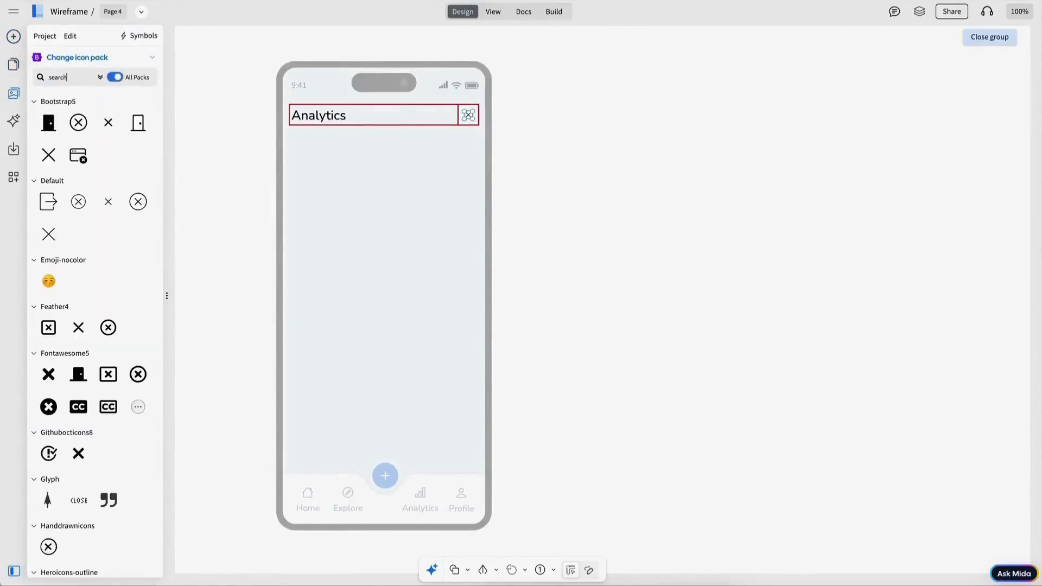
pyautogui.press('Return')
pyautogui.click(48, 217)
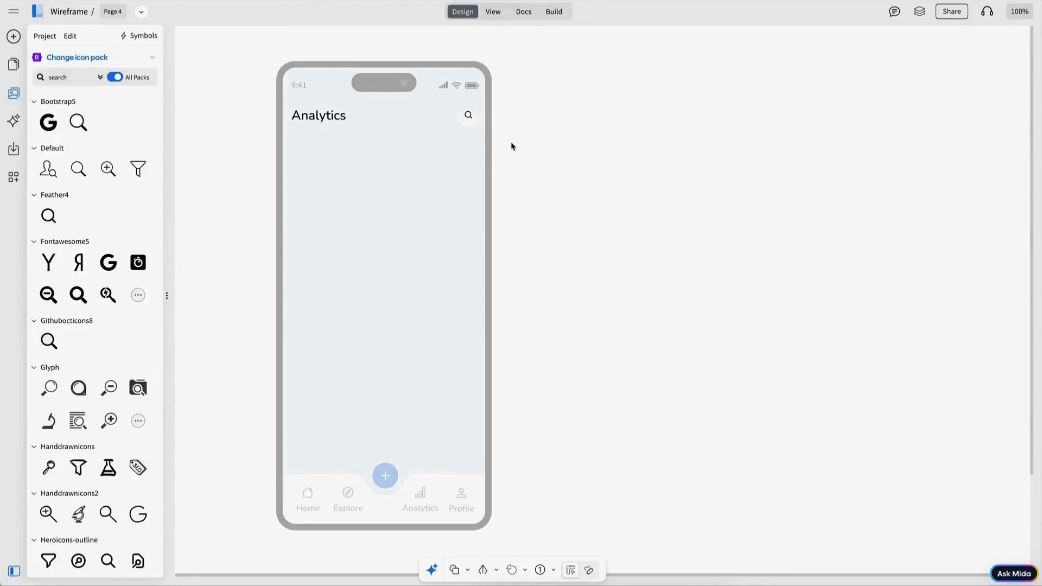
# Step: Place a 344 × 172 rectangle below the Analytics title with a light blue favourite fill, no border and corner radius 20
pyautogui.click(14, 38)
pyautogui.moveTo(124, 116); pyautogui.dragTo(425, 204)
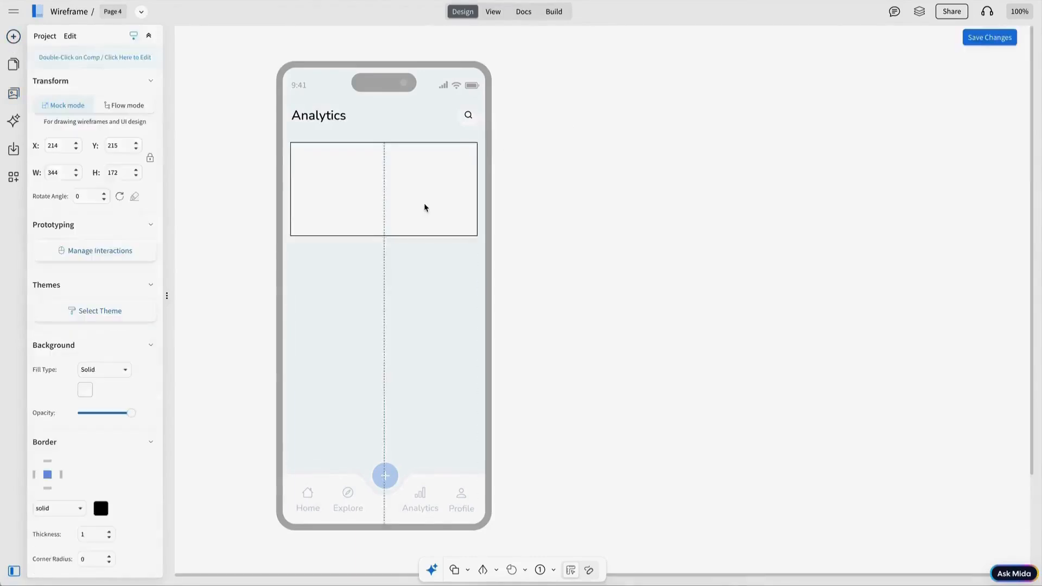
pyautogui.click(215, 107)
pyautogui.click(240, 145)
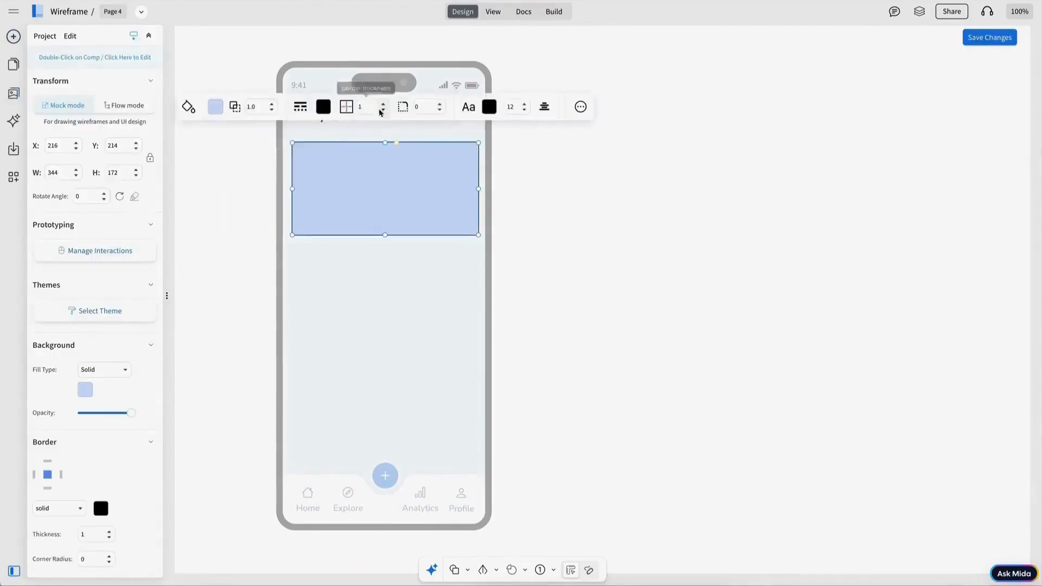
pyautogui.click(439, 104)
pyautogui.click(609, 190)
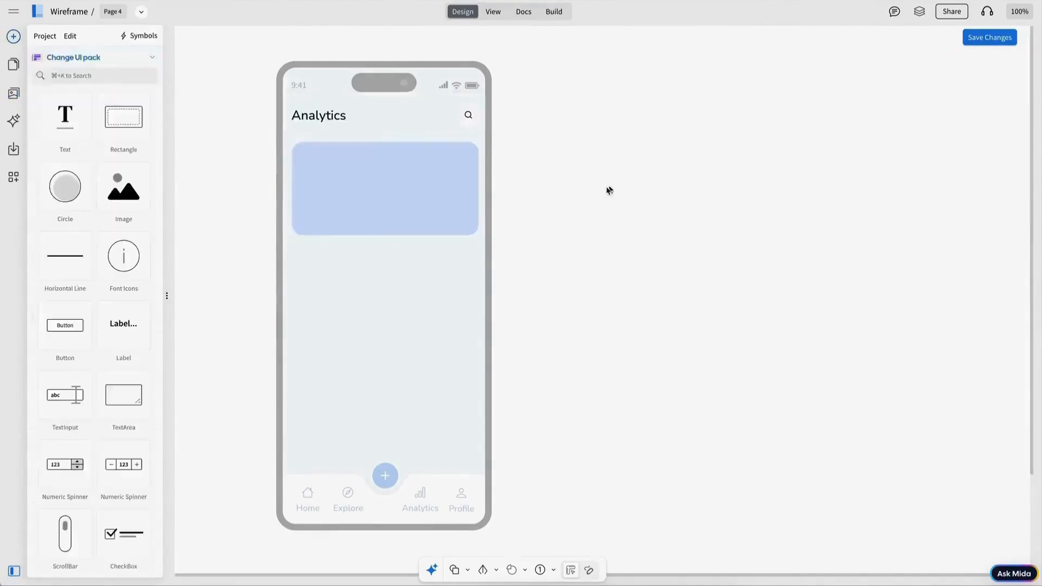
pyautogui.moveTo(406, 184); pyautogui.dragTo(405, 180)
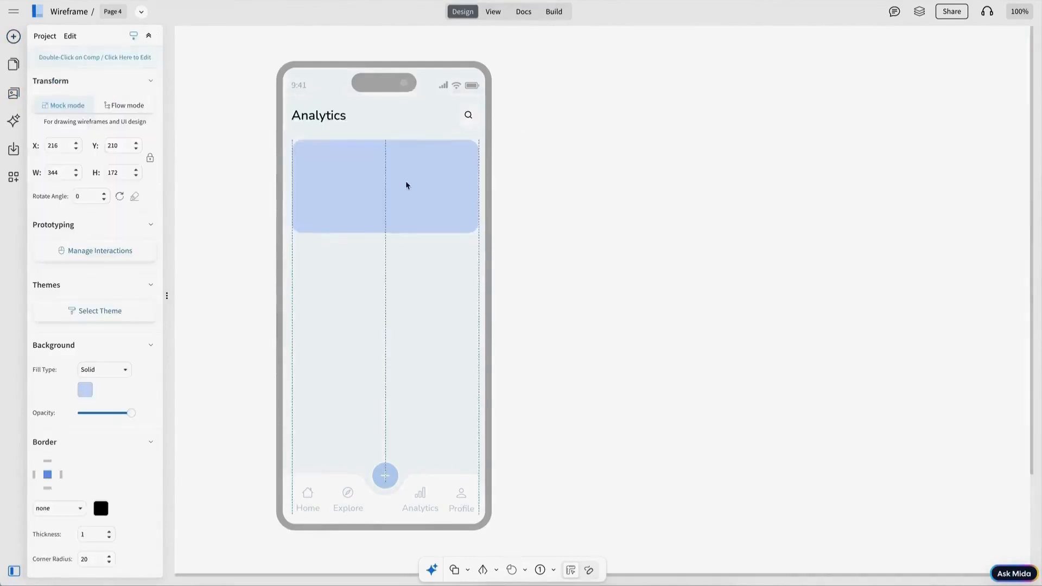
pyautogui.moveTo(405, 181); pyautogui.dragTo(404, 180)
# Step: Copy the header's round search icon into the upper-left corner of the blue card
pyautogui.click(468, 115)
pyautogui.hotkey('ctrl', 'c')
pyautogui.hotkey('ctrl', 'v')
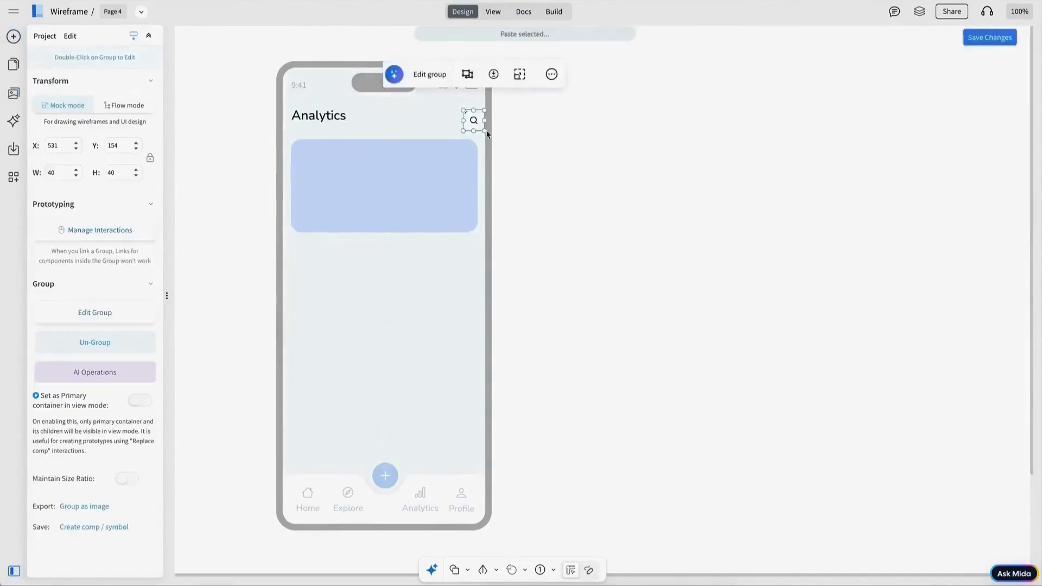
pyautogui.moveTo(474, 121); pyautogui.dragTo(309, 160)
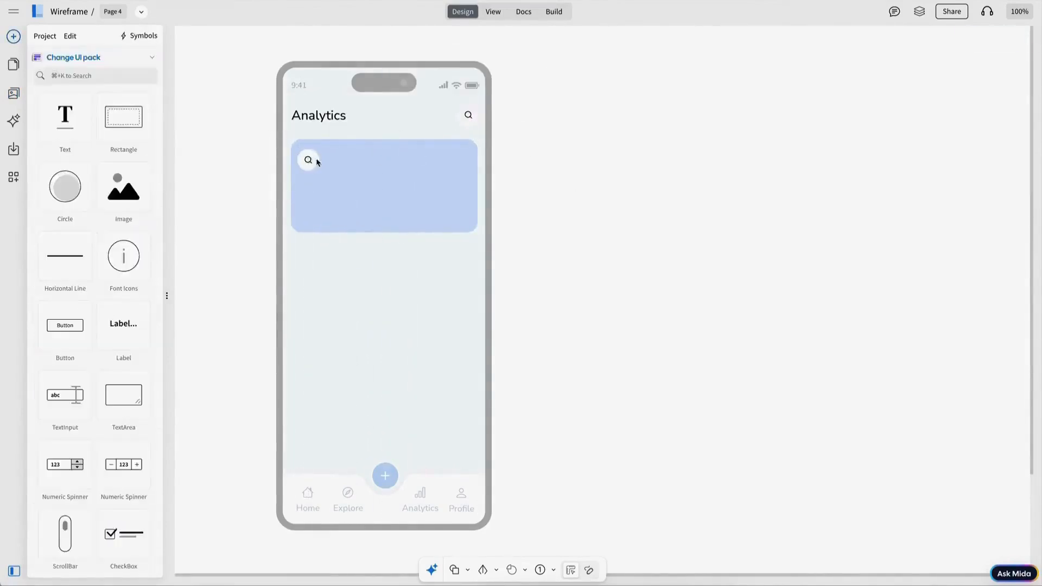
# Step: Copy the page title into the blue card as an 18 px "Walking" label beside the icon and add "80%" below it
pyautogui.doubleClick(328, 115)
pyautogui.hotkey('ctrl', 'c')
pyautogui.hotkey('ctrl', 'v')
pyautogui.moveTo(334, 122); pyautogui.dragTo(346, 162)
pyautogui.doubleClick(353, 162)
pyautogui.write('Wa')
pyautogui.press('Escape')
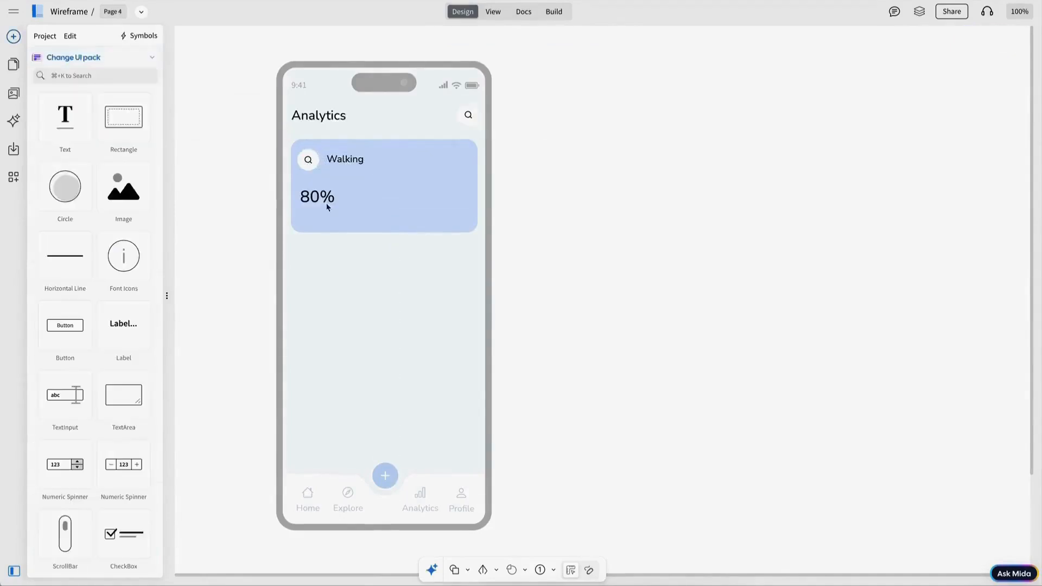
pyautogui.doubleClick(328, 197)
# Step: Duplicate the "Walking" label below "80%", widen it to 205, set it to 14 px and reword it "Total in this month"
pyautogui.click(348, 160)
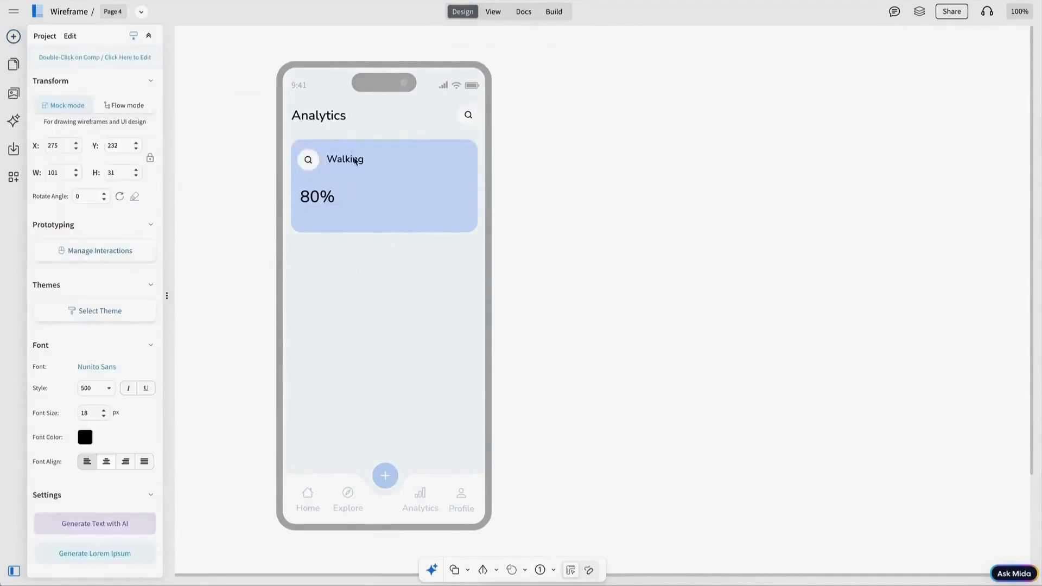
pyautogui.hotkey('ctrl', 'd')
pyautogui.moveTo(347, 160); pyautogui.dragTo(316, 223)
pyautogui.click(380, 216)
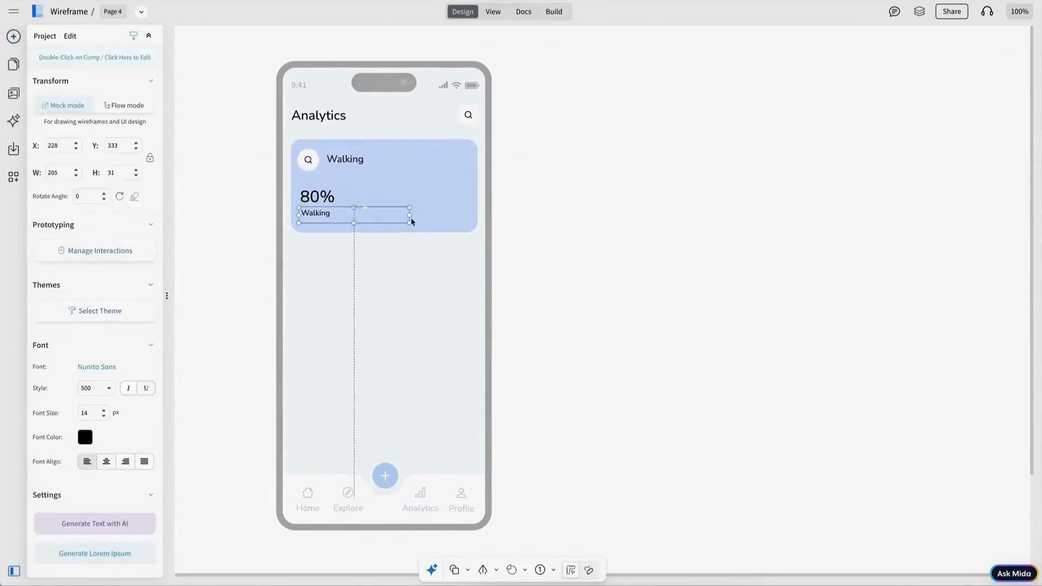
pyautogui.doubleClick(372, 216)
pyautogui.write('Total in this month')
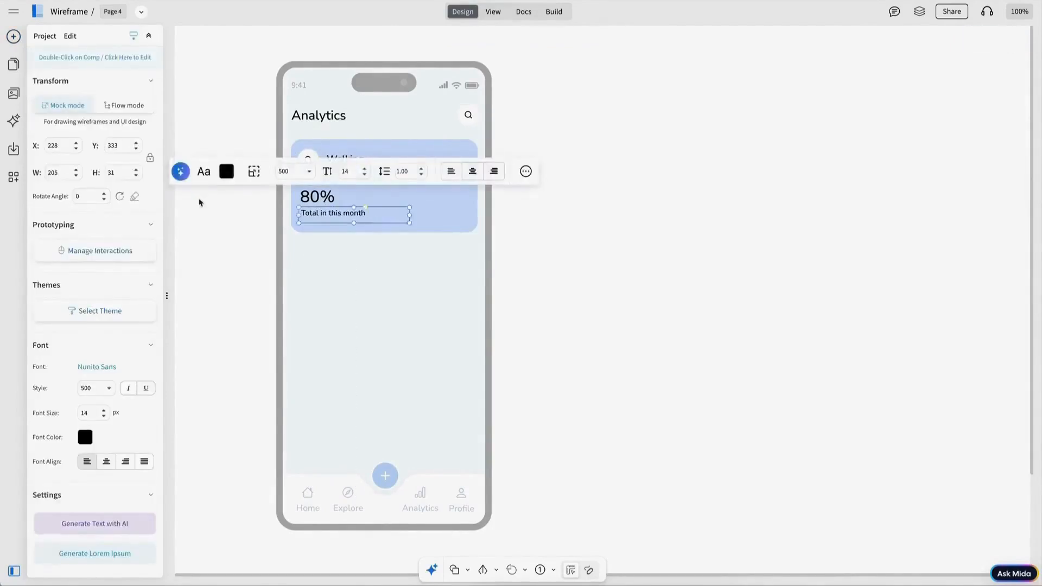
pyautogui.click(199, 202)
# Step: Add a blue-outlined circle reading "54 miles" and "Walking" to the card and change the card's search icon to a walking figure
pyautogui.moveTo(65, 186); pyautogui.dragTo(434, 185)
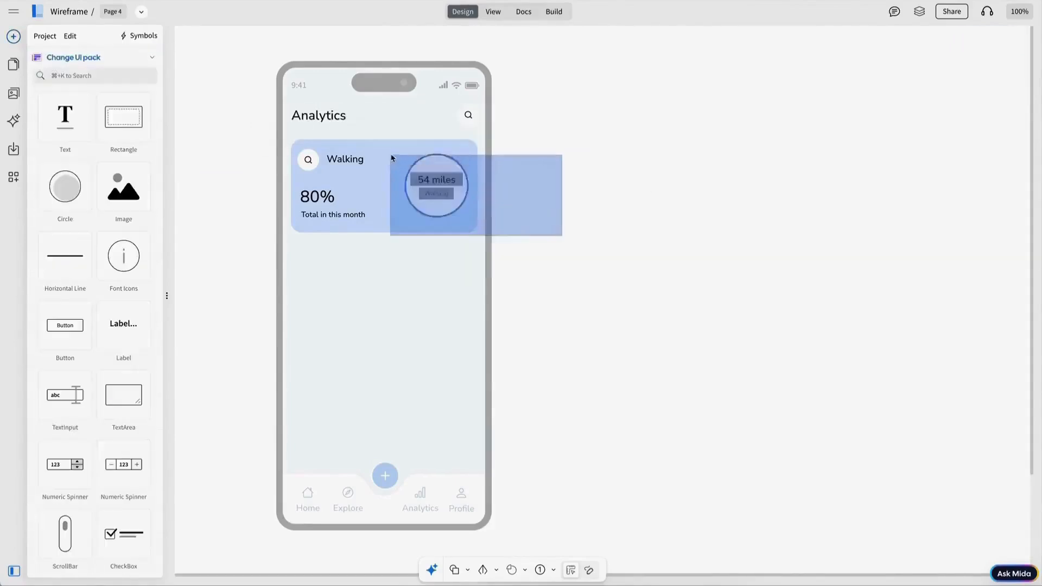
pyautogui.doubleClick(308, 160)
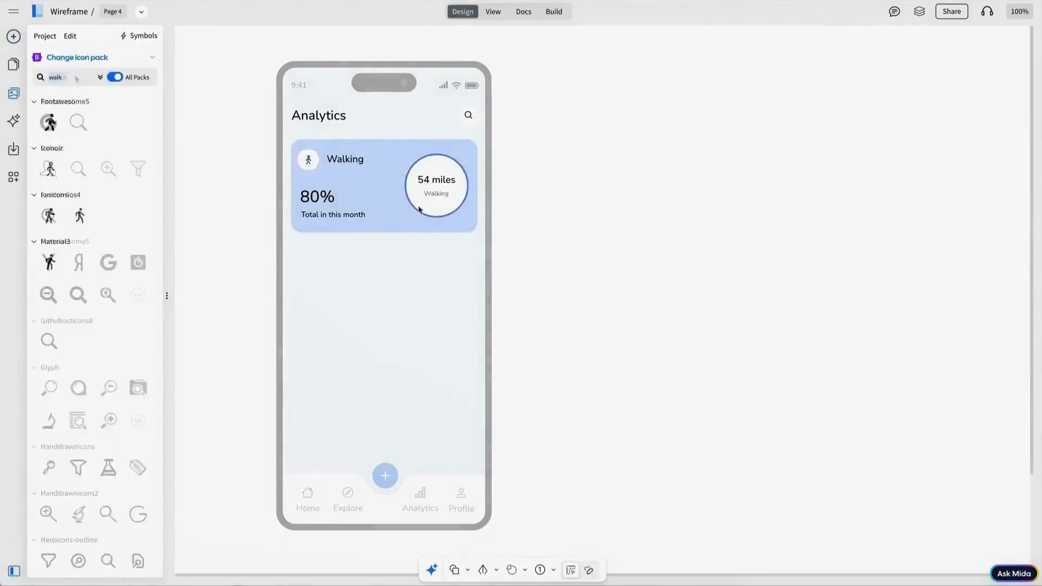
# Step: Build a shorter second card from duplicated parts with "Bravo! You crushed it!" above lorem ipsum text and a crown icon
pyautogui.click(418, 210)
pyautogui.hotkey('ctrl', 'd')
pyautogui.moveTo(441, 201); pyautogui.dragTo(414, 276)
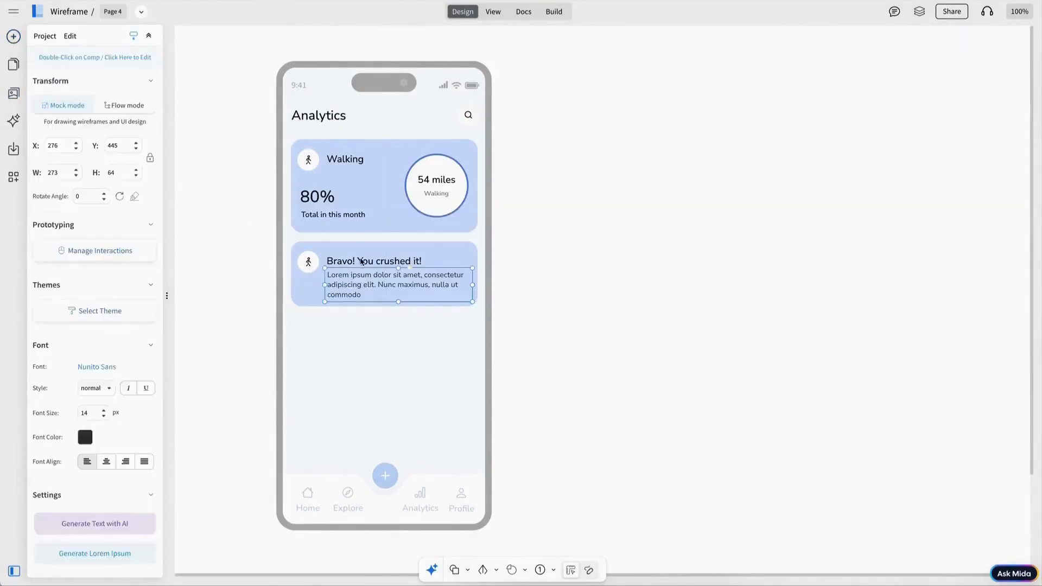
pyautogui.click(363, 265)
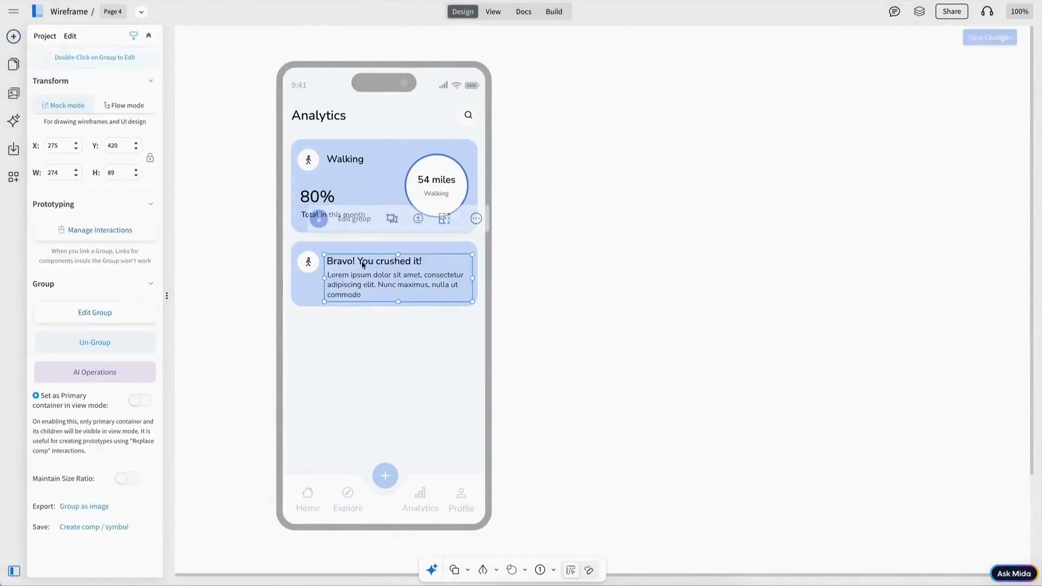
pyautogui.press('Up')
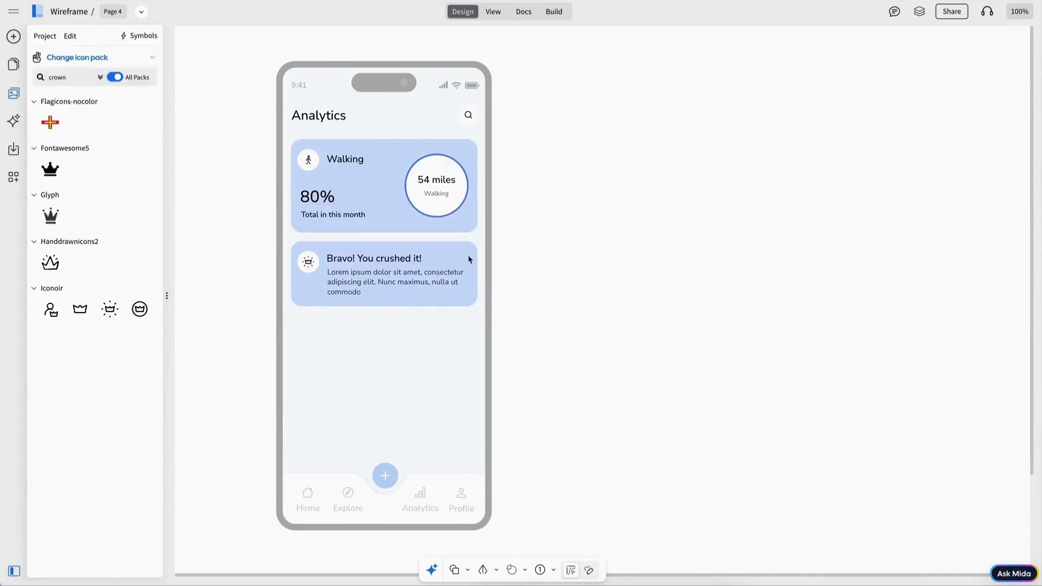
# Step: Paste another card rectangle below the Bravo card, resize it to 170 × 144 and fill it with the favourite yellow
pyautogui.hotkey('ctrl', 'v')
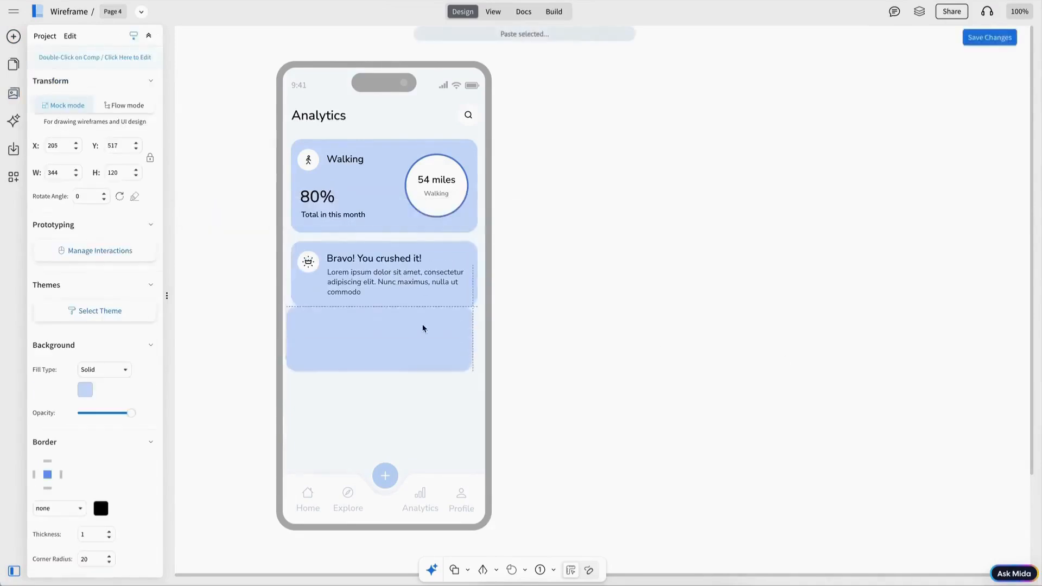
pyautogui.click(425, 336)
pyautogui.moveTo(475, 351); pyautogui.dragTo(389, 353)
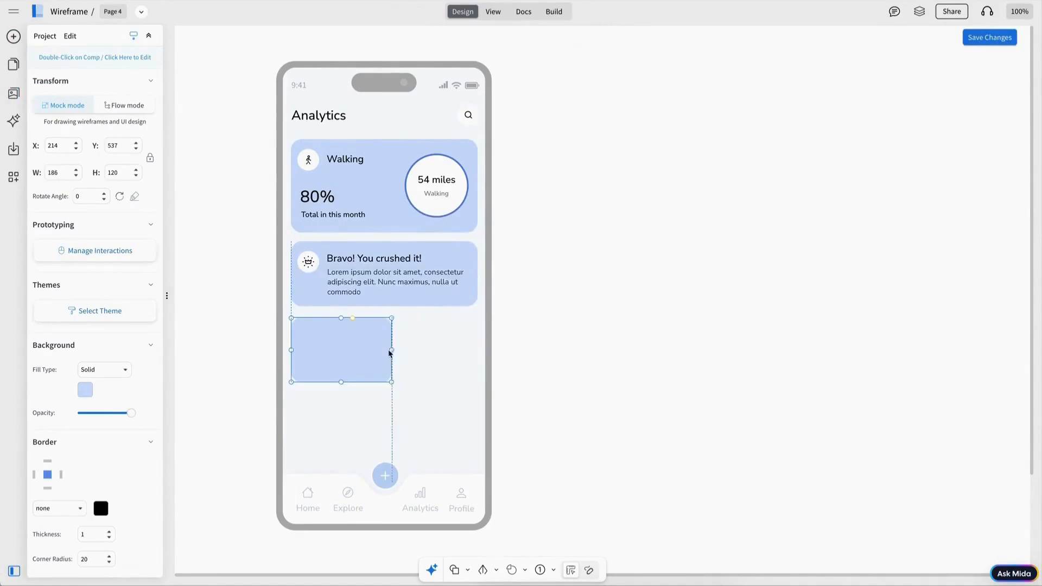
pyautogui.moveTo(384, 351); pyautogui.dragTo(383, 351)
pyautogui.click(302, 328)
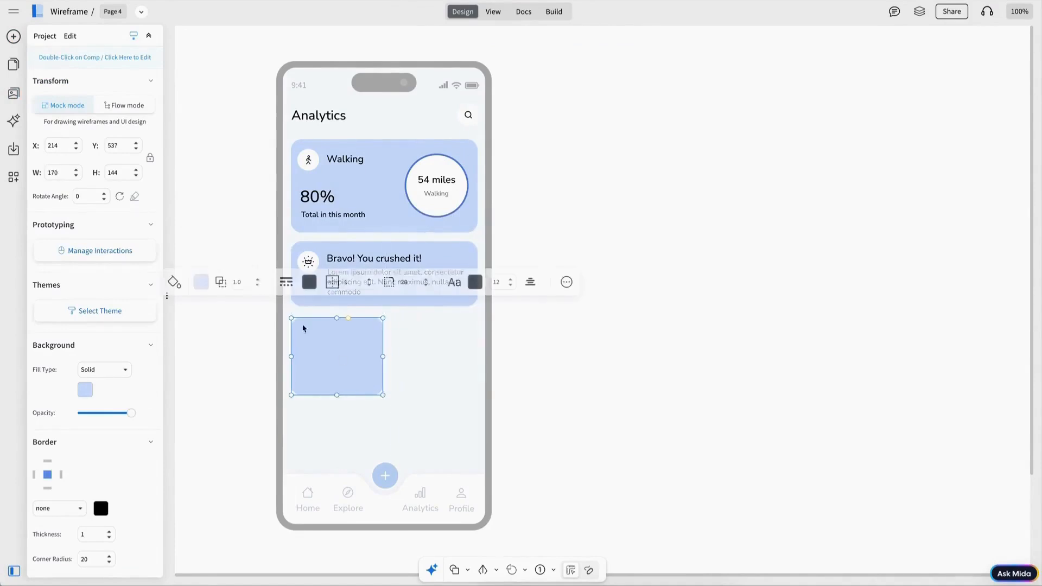
pyautogui.click(204, 284)
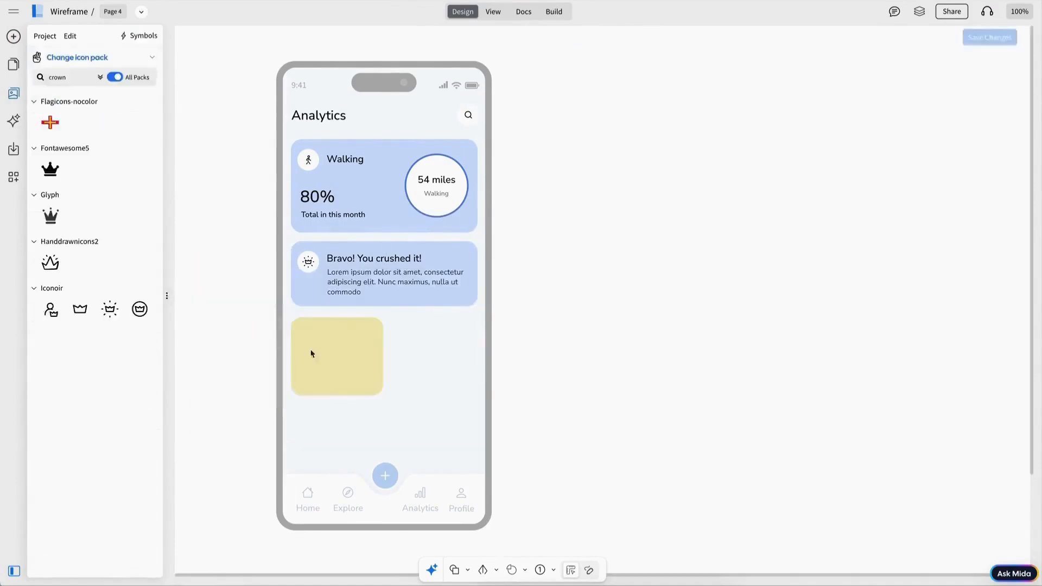
pyautogui.moveTo(337, 357); pyautogui.dragTo(337, 360)
# Step: Copy the crown icon into the yellow card's upper-right corner and the "80%" and "Total in this month" texts into its lower part
pyautogui.doubleClick(311, 263)
pyautogui.hotkey('ctrl', 'c')
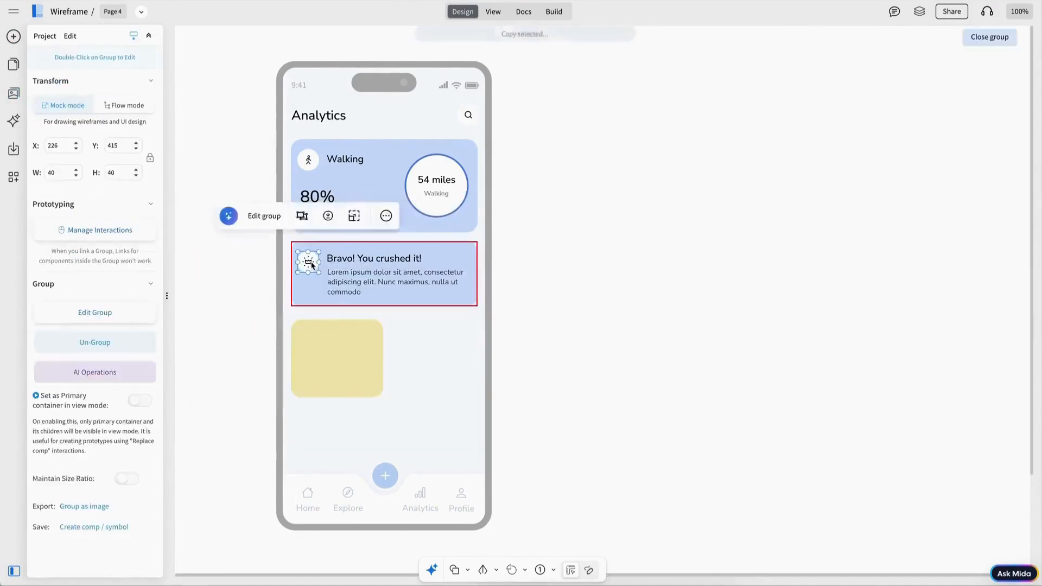
pyautogui.hotkey('ctrl', 'v')
pyautogui.moveTo(310, 292); pyautogui.dragTo(367, 336)
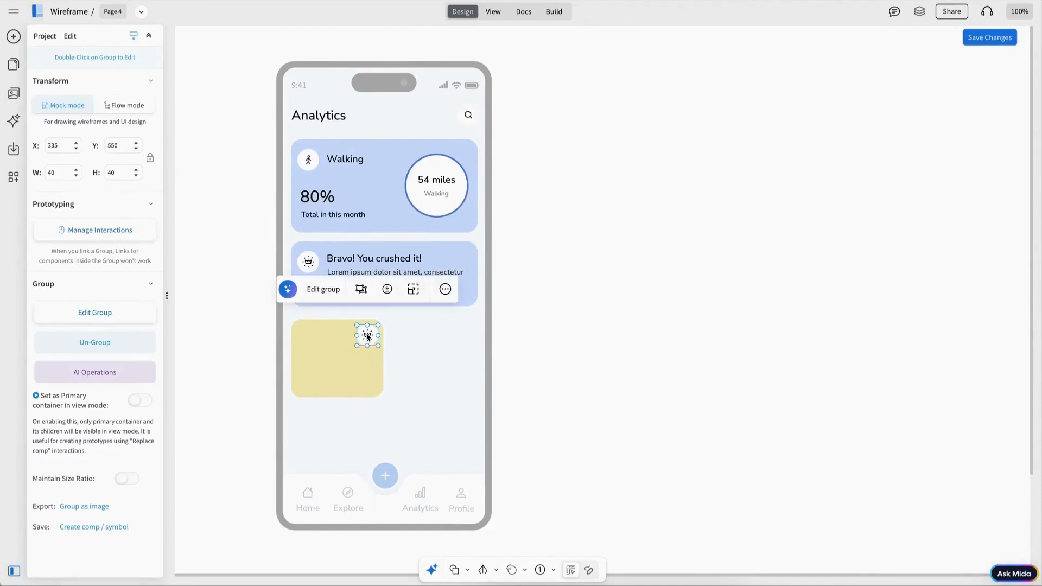
pyautogui.hotkey('ctrl', 'c')
pyautogui.hotkey('ctrl', 'v')
pyautogui.moveTo(335, 218); pyautogui.dragTo(325, 359)
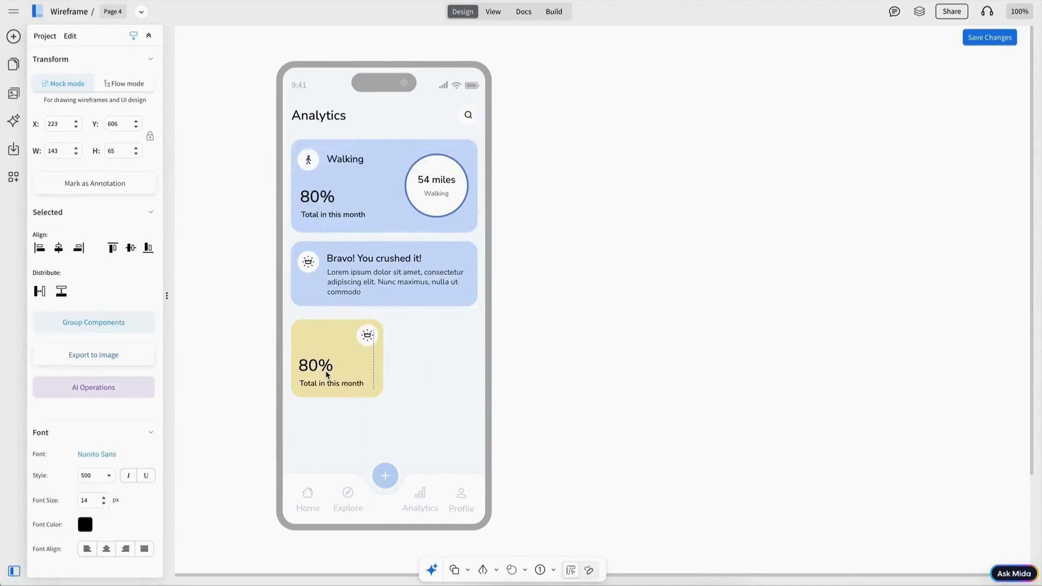
# Step: Change the yellow card's texts to "2800 kcal" and "Calories burned" and replace its crown with the Iconoir flame icon
pyautogui.doubleClick(326, 368)
pyautogui.doubleClick(325, 367)
pyautogui.write('2800')
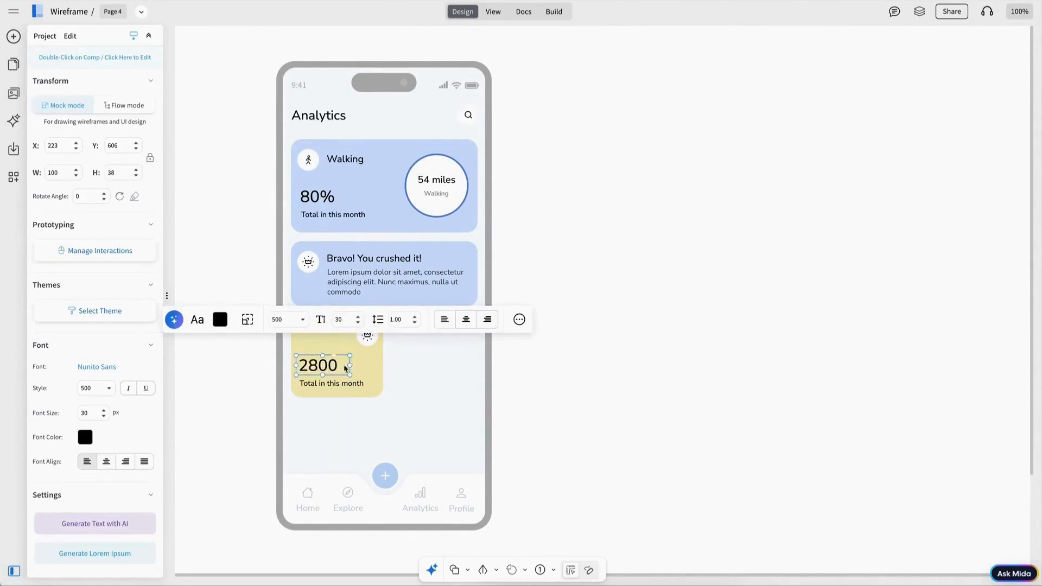
pyautogui.moveTo(350, 365); pyautogui.dragTo(368, 365)
pyautogui.click(346, 319)
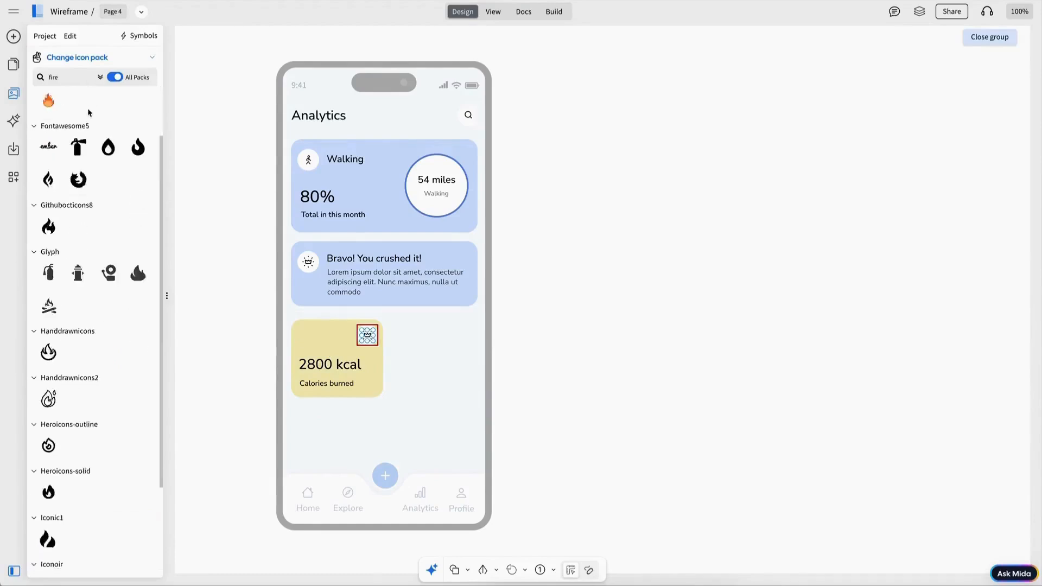
pyautogui.scroll(-2, 90, 113)
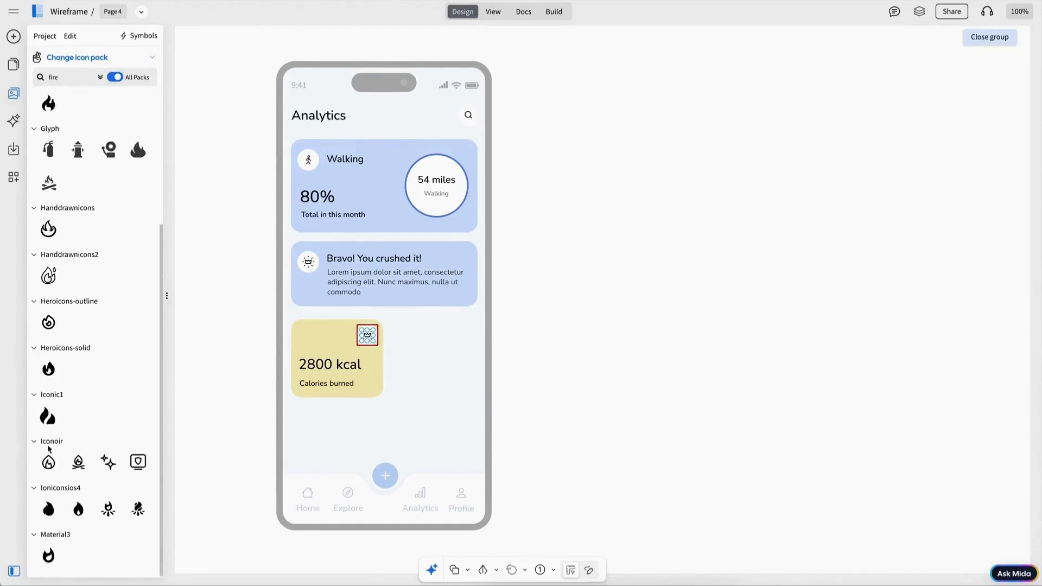
pyautogui.click(49, 461)
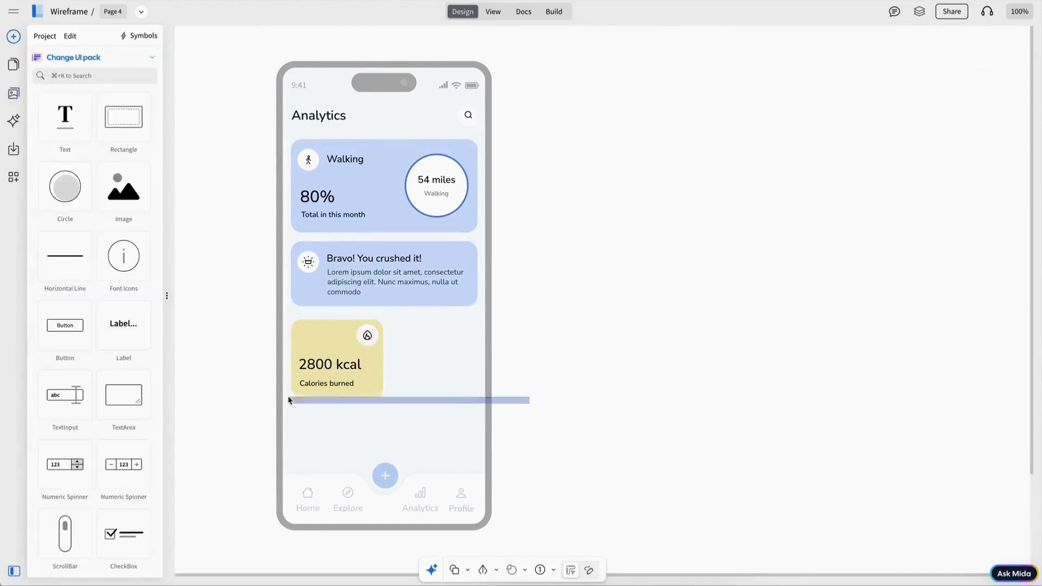
# Step: Group the yellow calories card, duplicate it, and place the copy beside it with their edges aligned
pyautogui.moveTo(288, 398); pyautogui.dragTo(273, 319)
pyautogui.press('super+g')
pyautogui.press('super+d')
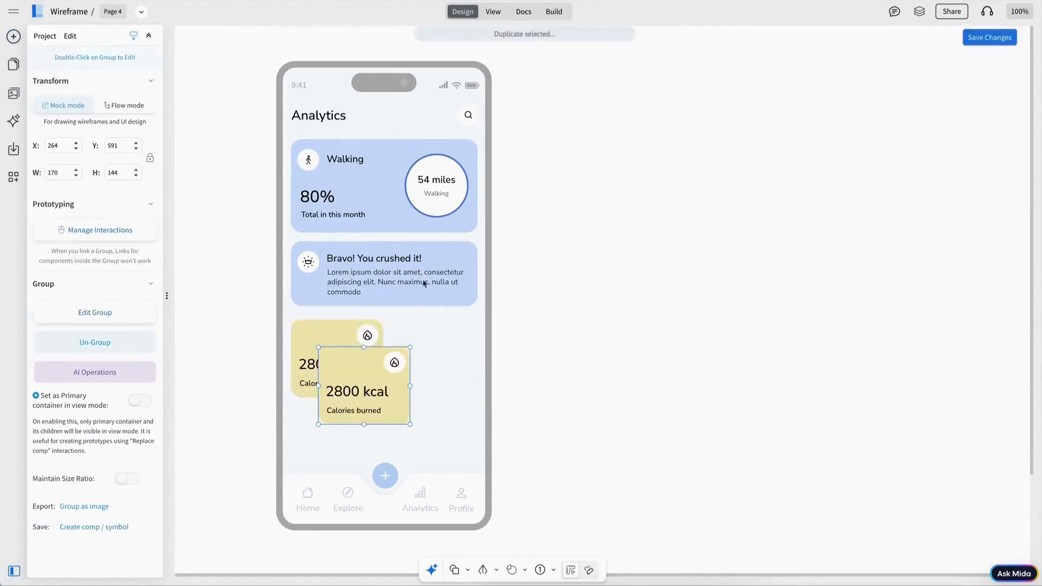
pyautogui.keyDown('shift'); pyautogui.click(426, 284); pyautogui.keyUp('shift')
pyautogui.click(381, 209)
pyautogui.keyDown('shift'); pyautogui.click(327, 372); pyautogui.keyUp('shift')
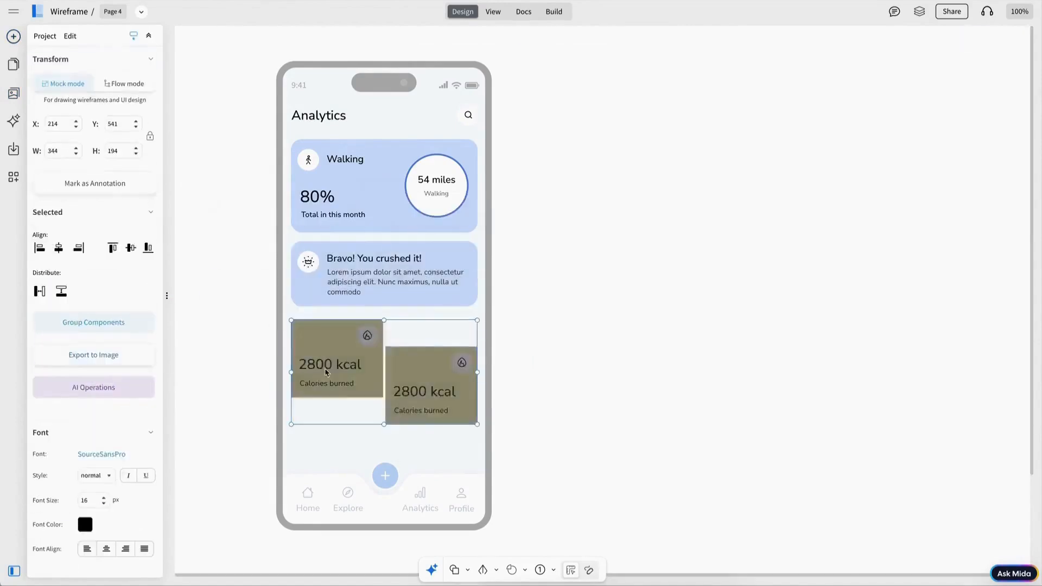
pyautogui.click(626, 365)
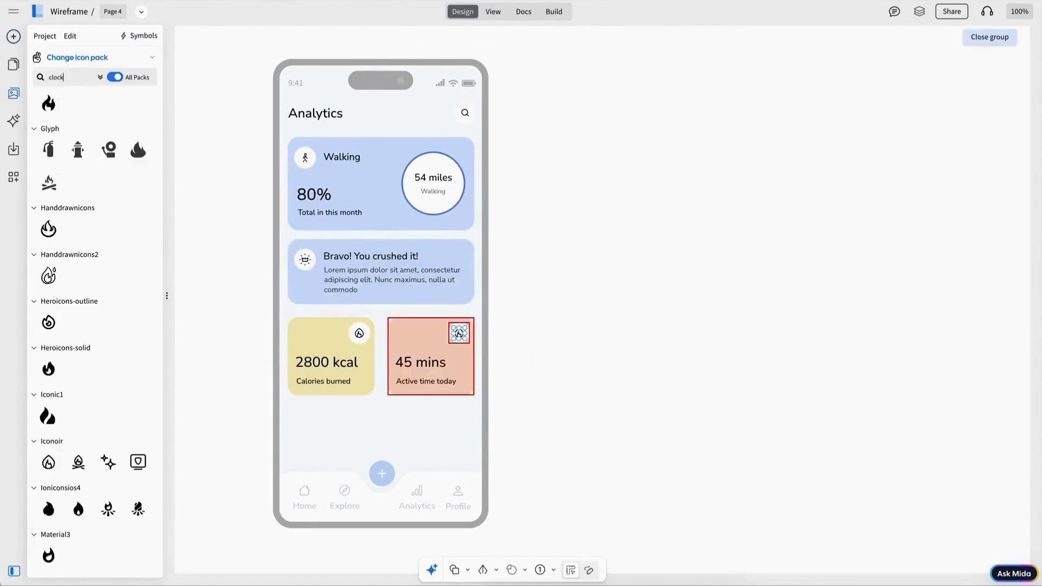
# Step: Replace the flame icon in the orange "45 mins" card with the Iconoir clock icon
pyautogui.scroll(-5, 102, 243)
pyautogui.click(52, 397)
pyautogui.click(514, 356)
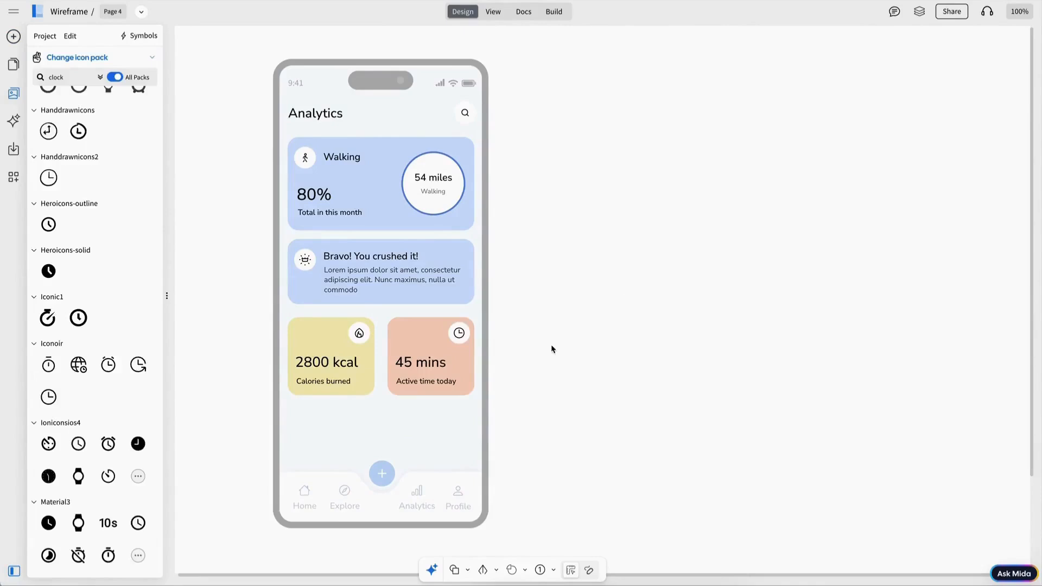
# Step: Duplicate the "Bravo! You crushed it!" card and place the copy below the yellow and orange cards
pyautogui.click(447, 367)
pyautogui.keyDown('shift'); pyautogui.click(366, 362); pyautogui.keyUp('shift')
pyautogui.click(432, 282)
pyautogui.click(611, 325)
pyautogui.click(429, 271)
pyautogui.press('super+d')
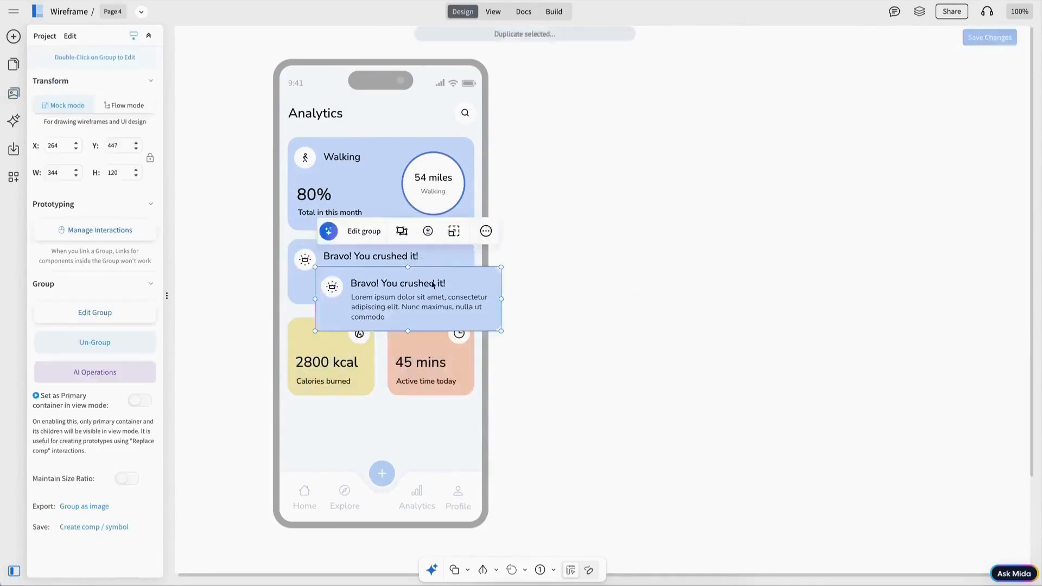
pyautogui.moveTo(433, 285); pyautogui.dragTo(405, 423)
# Step: Nudge the two small cards up and set the new blue card's texts to "180" and "Steps walked today"
pyautogui.click(355, 359)
pyautogui.keyDown('shift'); pyautogui.click(425, 363); pyautogui.keyUp('shift')
pyautogui.moveTo(426, 363); pyautogui.dragTo(426, 360)
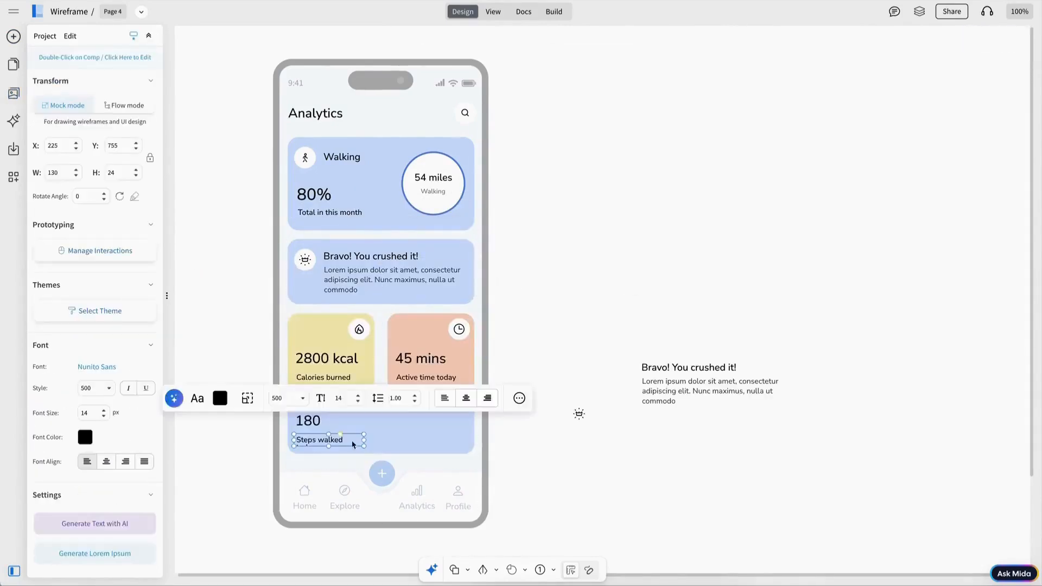
pyautogui.press('Escape')
pyautogui.press('Escape')
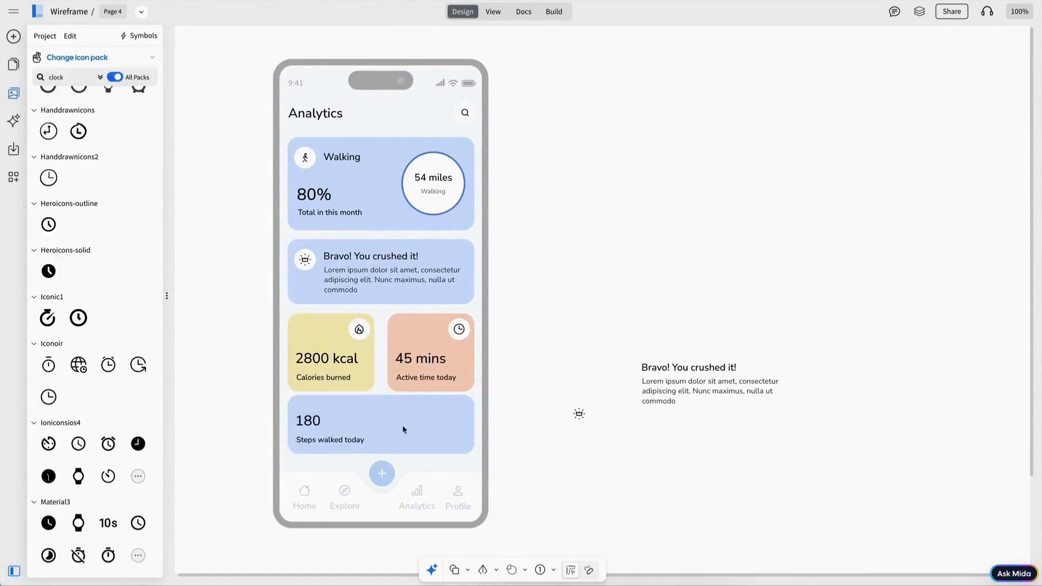
# Step: Add a white circle at the far end of the steps card and place the footprints icon on it
pyautogui.click(14, 36)
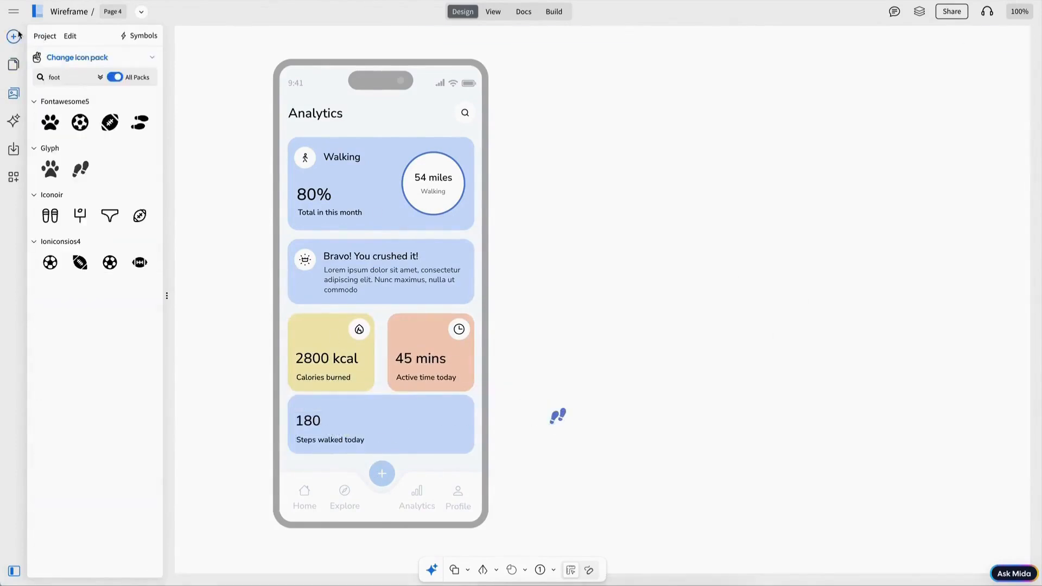
pyautogui.click(14, 36)
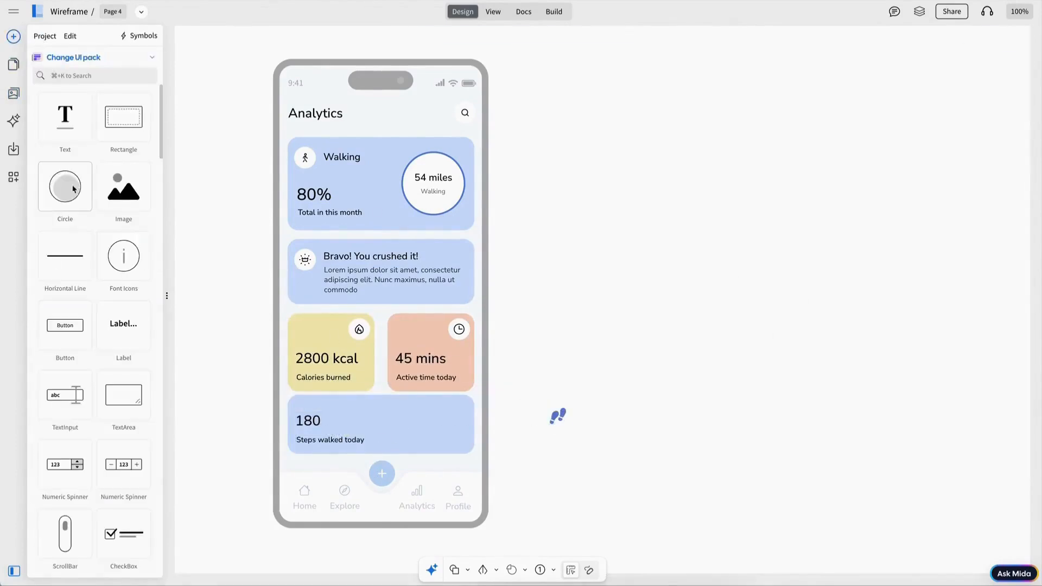
pyautogui.moveTo(65, 186); pyautogui.dragTo(444, 432)
pyautogui.write('50')
pyautogui.press('Return')
pyautogui.click(392, 377)
pyautogui.click(400, 398)
pyautogui.moveTo(557, 417); pyautogui.dragTo(449, 422)
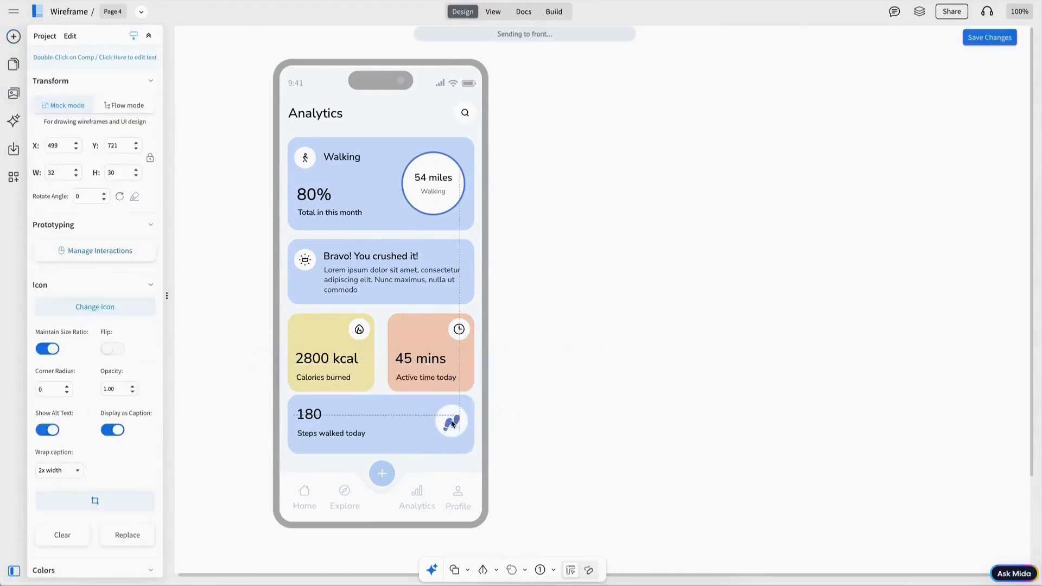
# Step: Align and group the footprints icon with its white circle, and recolour the icon black
pyautogui.keyDown('shift'); pyautogui.click(441, 411); pyautogui.keyUp('shift')
pyautogui.click(419, 370)
pyautogui.click(306, 370)
pyautogui.doubleClick(458, 425)
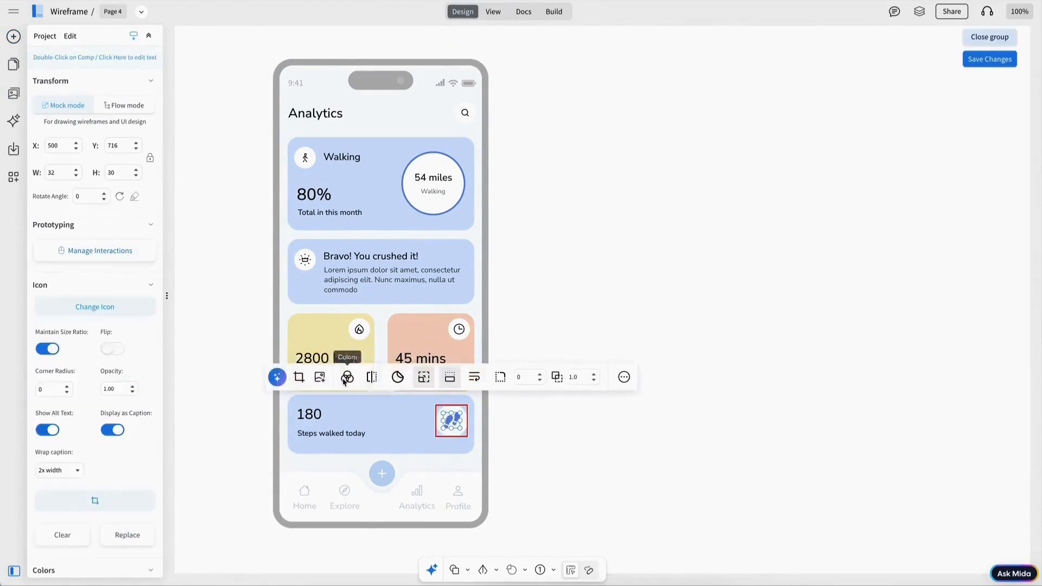
pyautogui.click(347, 377)
pyautogui.click(349, 399)
pyautogui.click(437, 526)
# Step: Shorten the steps card to a height of 98 and group it with its contents just below the small cards
pyautogui.click(384, 444)
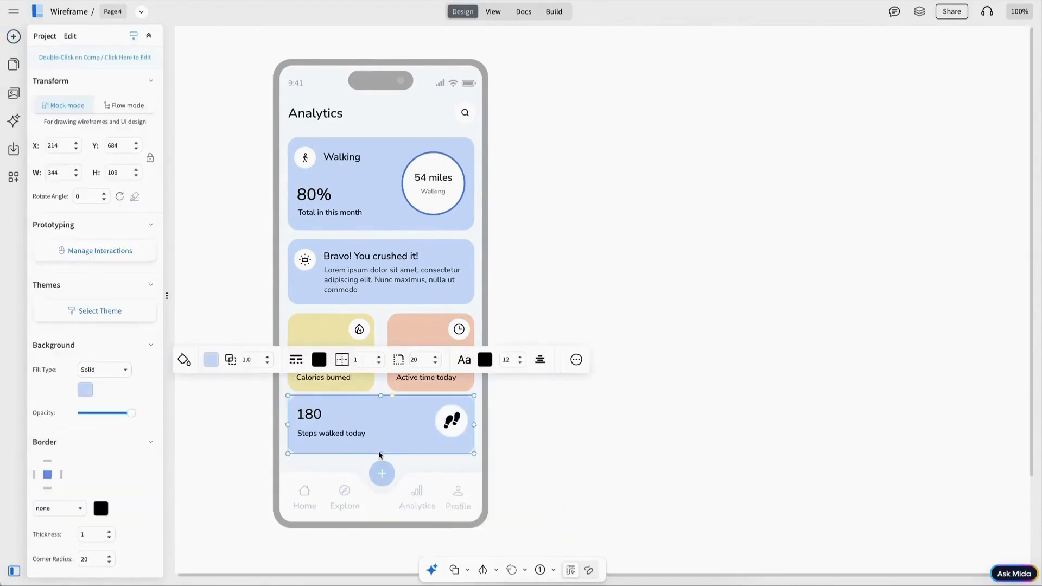
pyautogui.moveTo(381, 454); pyautogui.dragTo(381, 449)
pyautogui.moveTo(583, 457); pyautogui.dragTo(255, 435)
pyautogui.hotkey('ctrl', 'g')
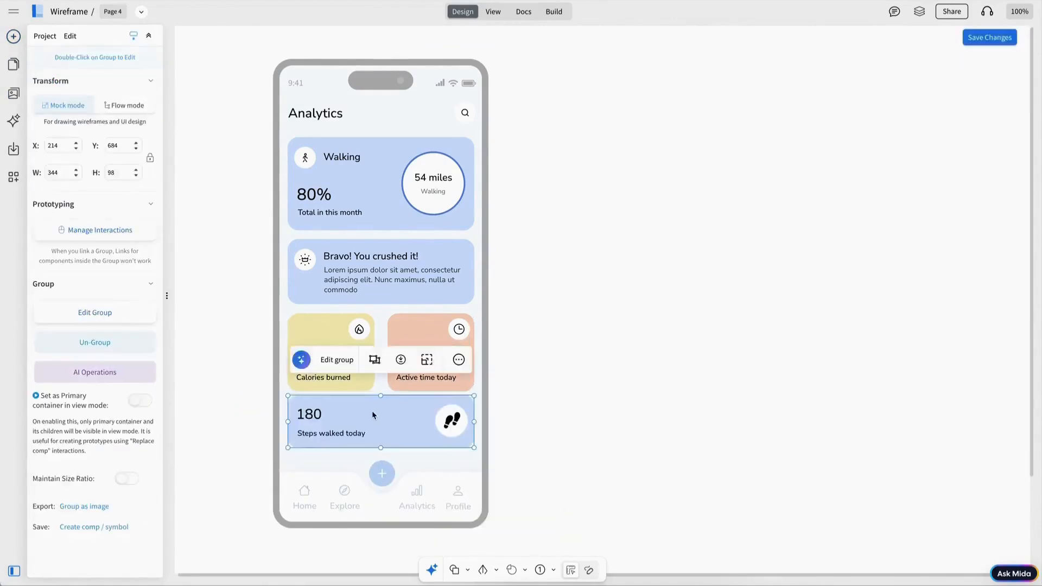
pyautogui.moveTo(373, 412); pyautogui.dragTo(373, 417)
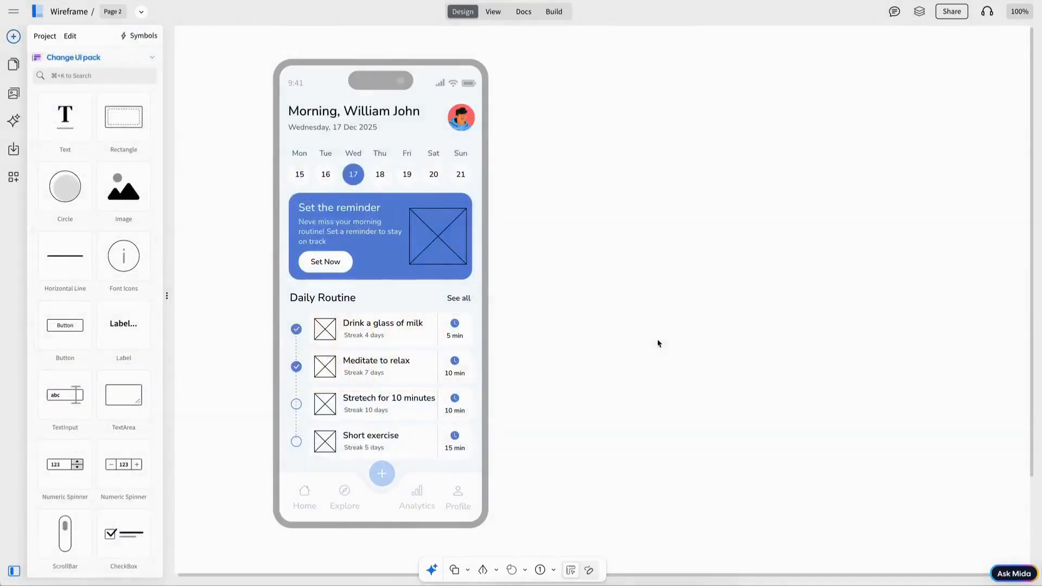
# Step: Fill the image placeholder in Page 2's "Set the reminder" card with 1.svg
pyautogui.click(348, 228)
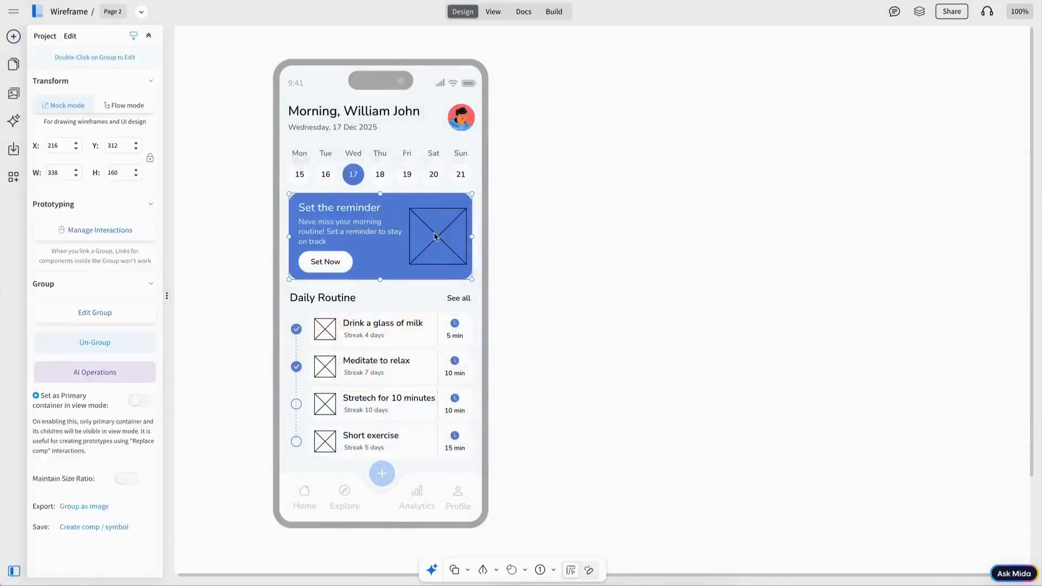
pyautogui.doubleClick(438, 237)
pyautogui.click(365, 174)
pyautogui.click(127, 297)
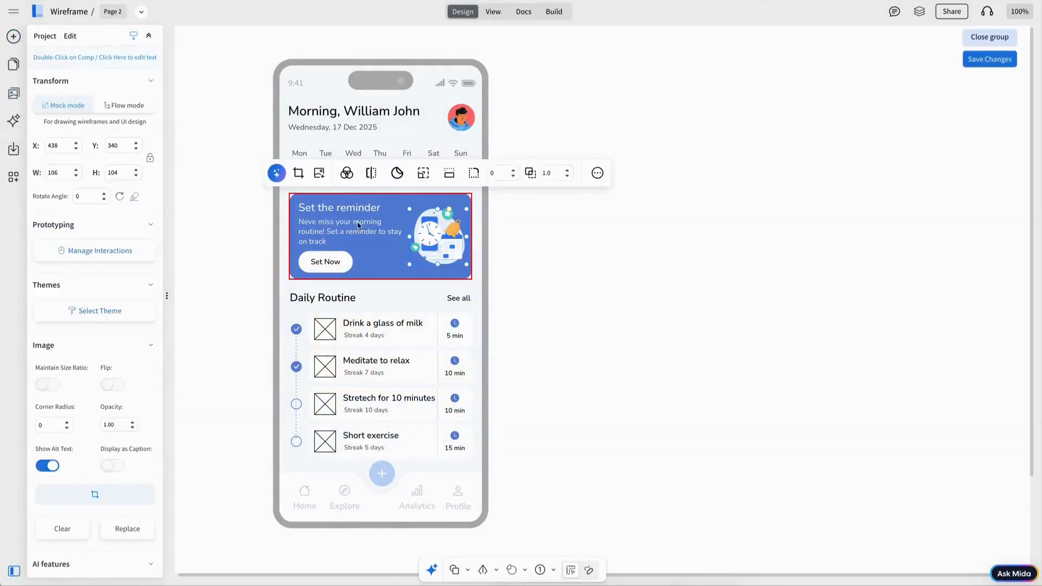
pyautogui.click(555, 243)
# Step: Align the clock illustration with the background of the "Set the reminder" card
pyautogui.click(449, 257)
pyautogui.doubleClick(448, 257)
pyautogui.keyDown('shift'); pyautogui.click(446, 199); pyautogui.keyUp('shift')
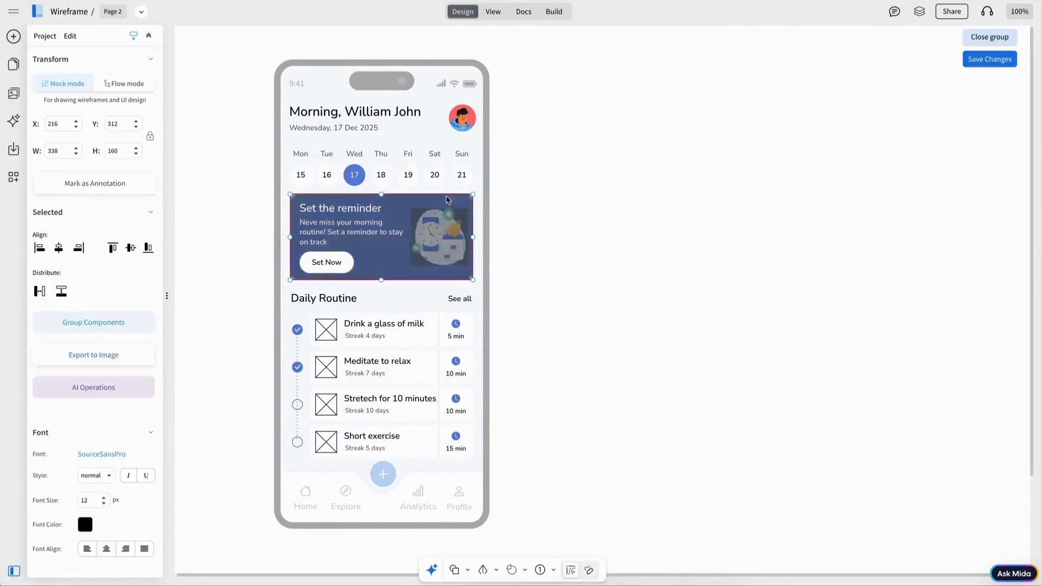
pyautogui.click(437, 161)
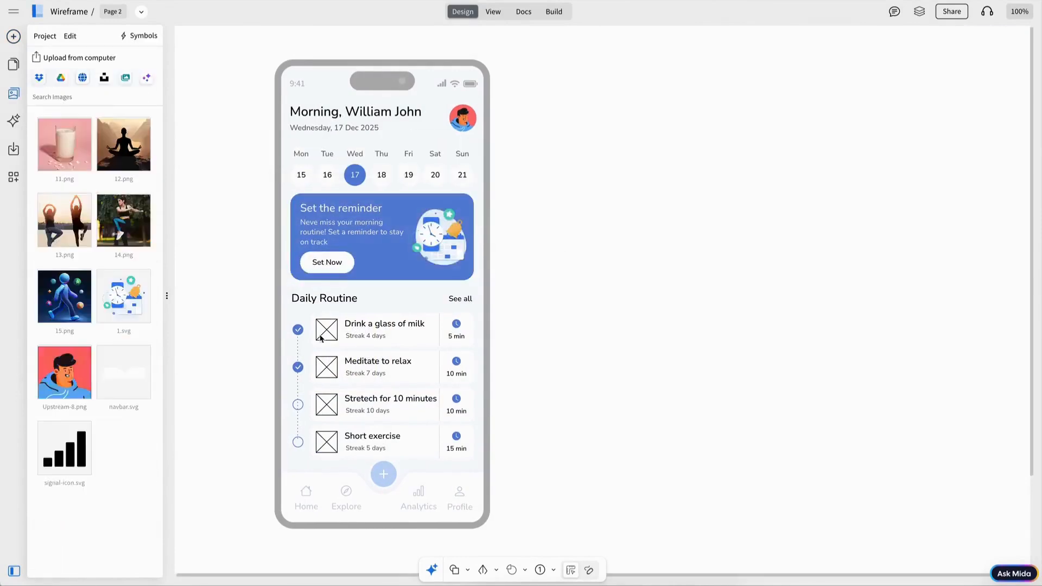
# Step: Fill the "Drink a glass of milk" placeholder with 11.png and round the image's corners
pyautogui.doubleClick(320, 338)
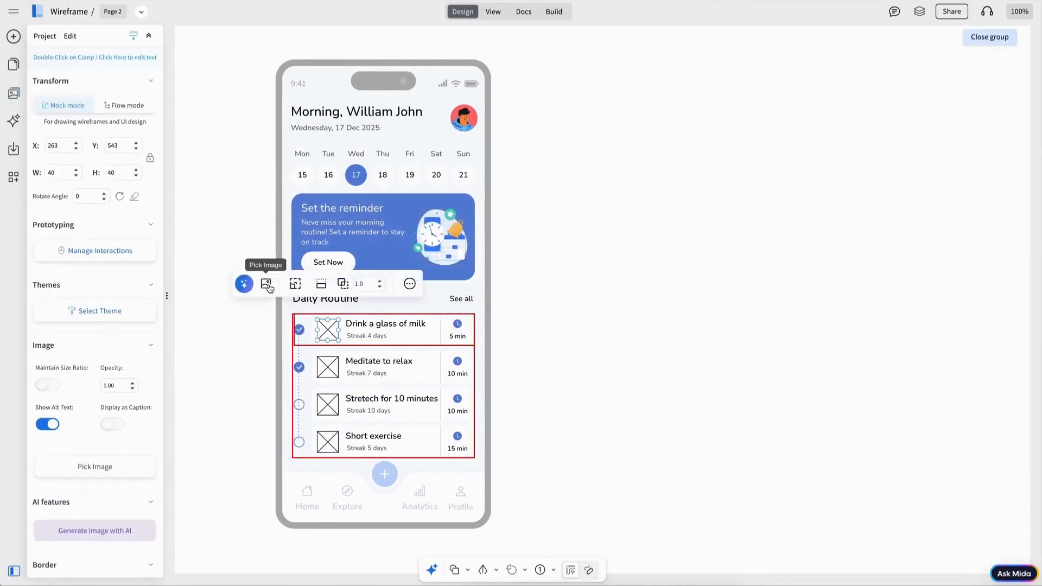
pyautogui.click(267, 284)
pyautogui.doubleClick(321, 337)
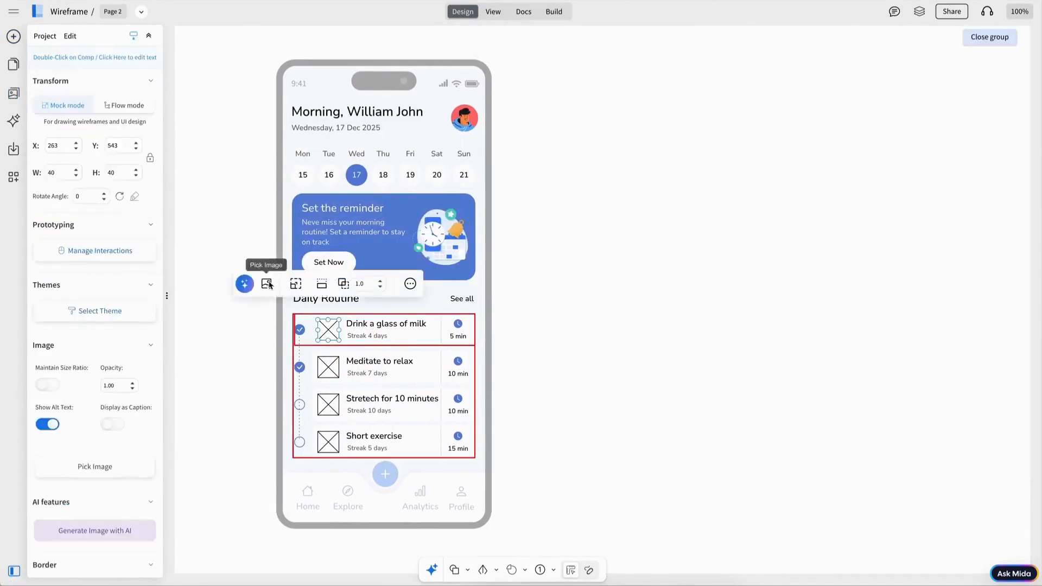
pyautogui.click(268, 283)
pyautogui.click(66, 142)
pyautogui.click(598, 385)
pyautogui.click(361, 336)
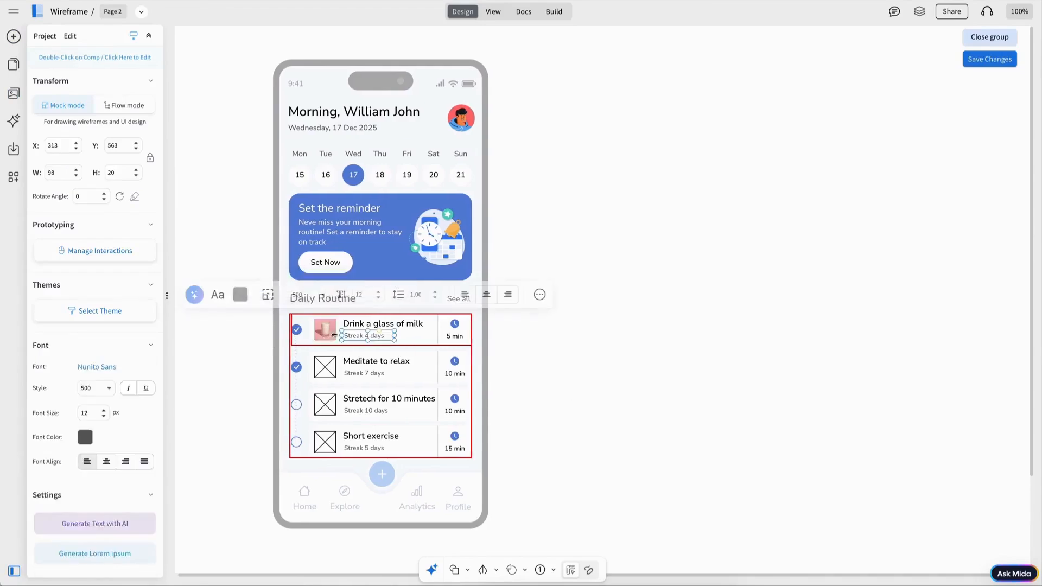
pyautogui.click(328, 329)
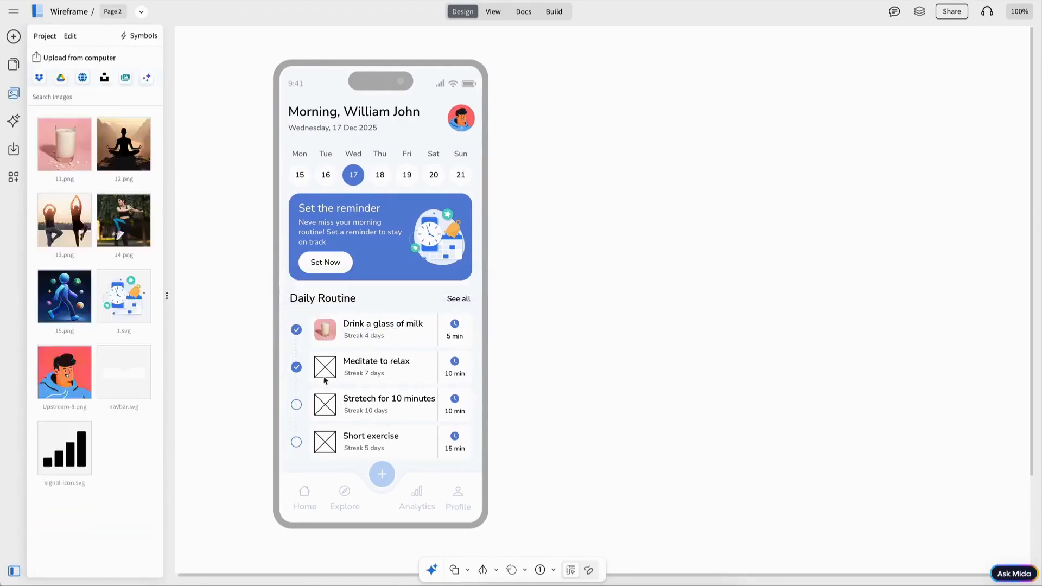
# Step: Fill the "Meditate to relax" placeholder with the meditation photo 12.png
pyautogui.doubleClick(324, 373)
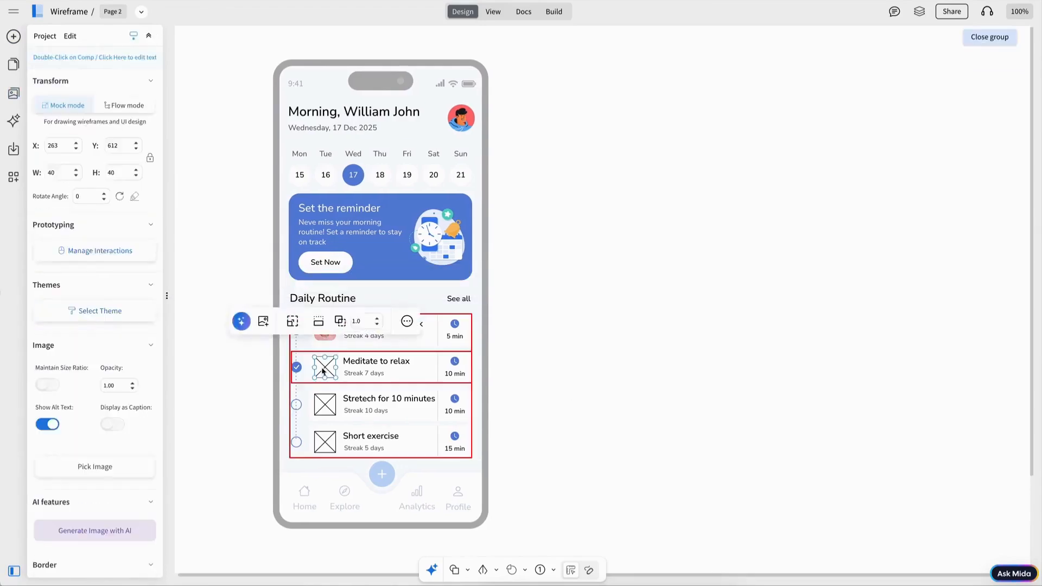
pyautogui.click(266, 321)
pyautogui.click(139, 158)
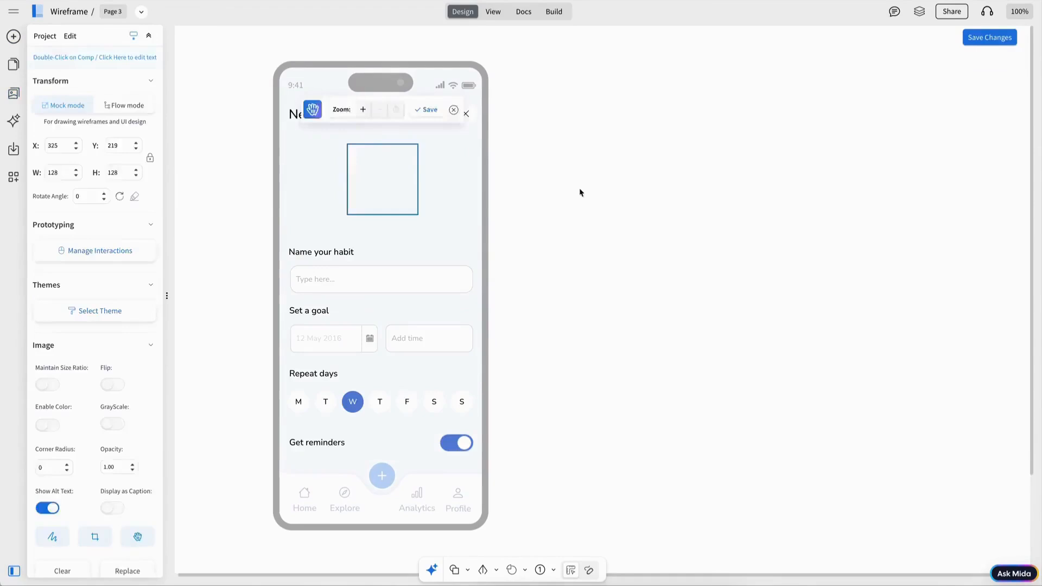
# Step: Fill Page 3's New Habit image with 15.png, set its corner radius to 120, and centre it on the screen
pyautogui.click(64, 296)
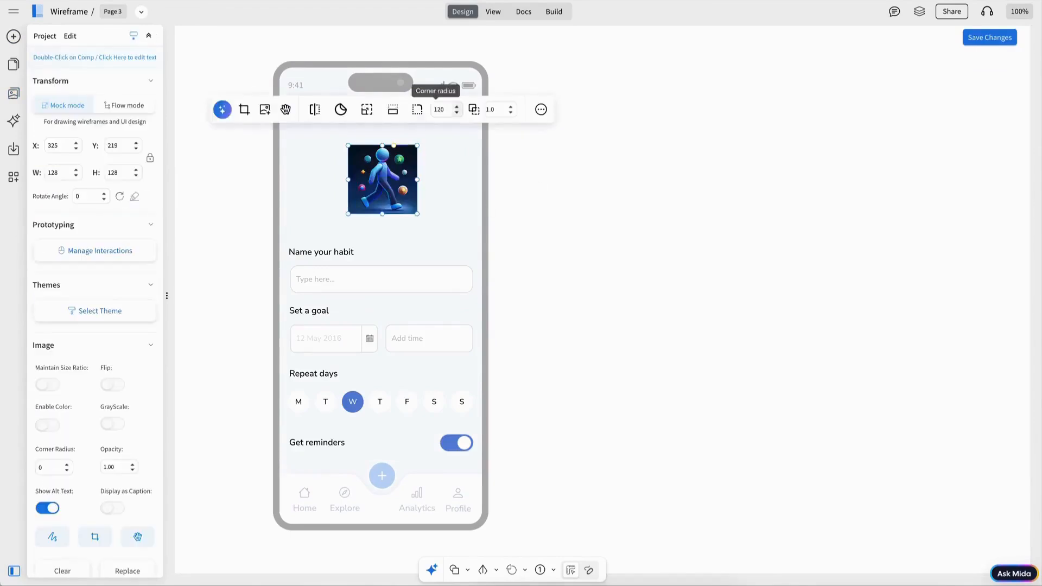
pyautogui.press('Return')
pyautogui.click(429, 187)
pyautogui.click(413, 189)
pyautogui.click(426, 185)
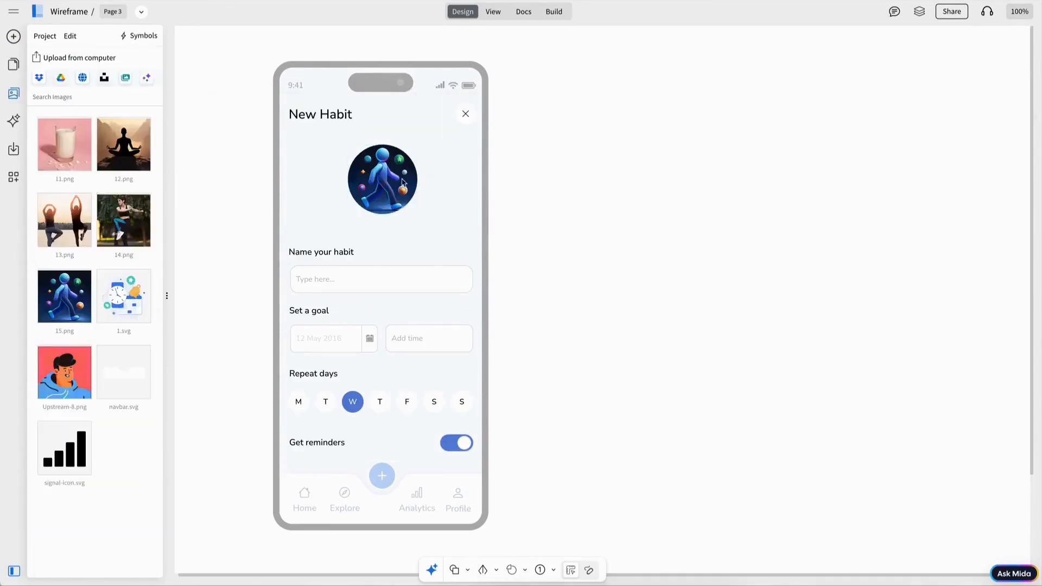
pyautogui.moveTo(403, 183); pyautogui.dragTo(395, 185)
pyautogui.click(524, 227)
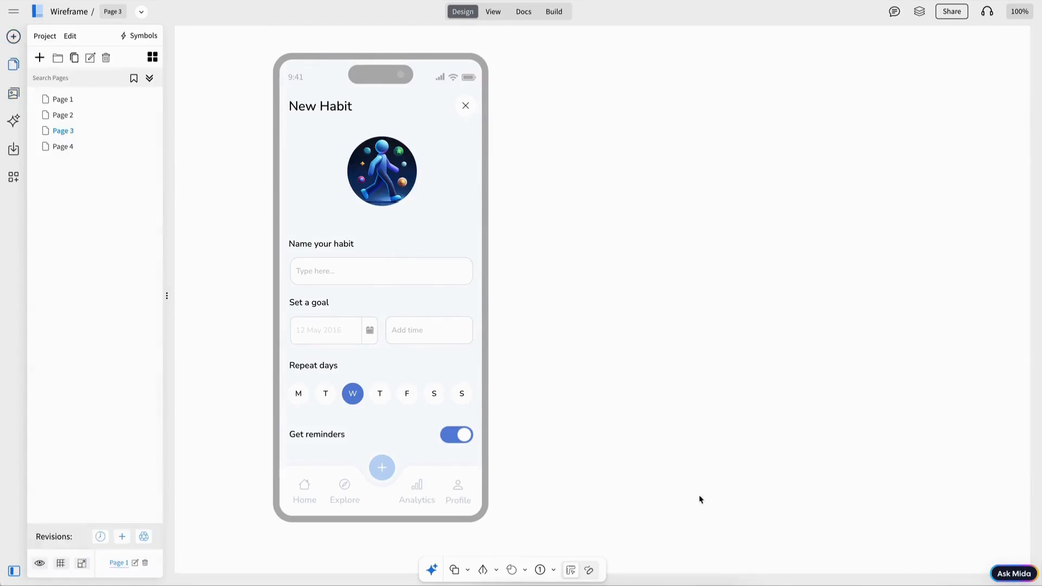
# Step: Preview the wireframe in view mode and examine the home, New Habit and Analytics pages
pyautogui.click(493, 11)
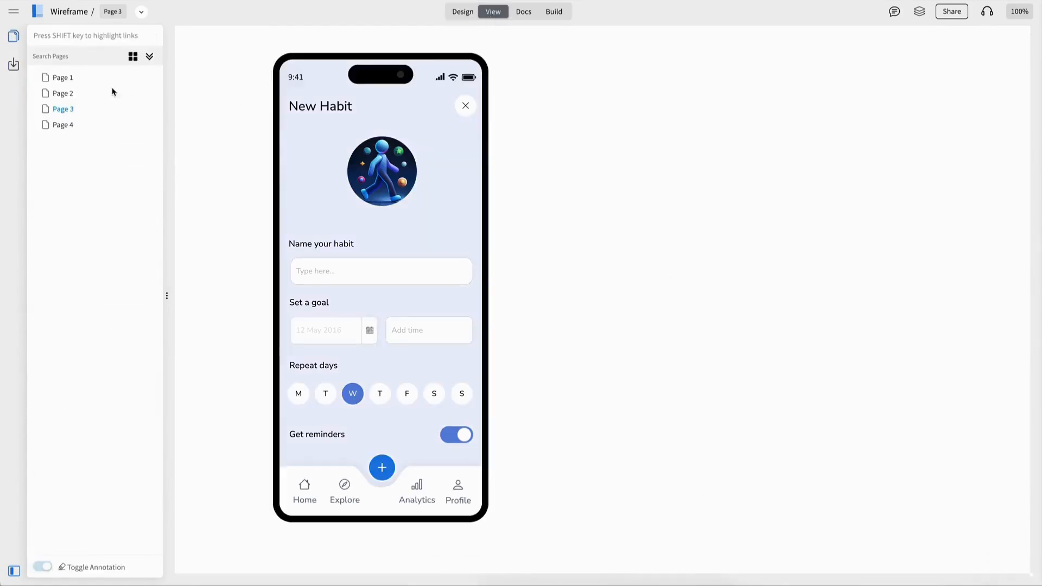
pyautogui.click(64, 77)
pyautogui.click(63, 95)
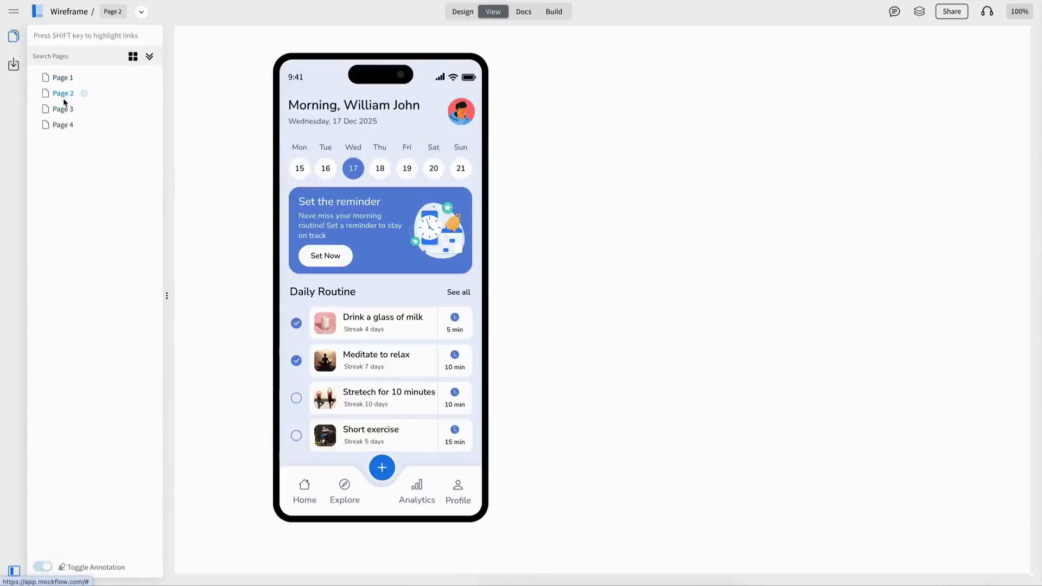
pyautogui.click(63, 110)
pyautogui.click(64, 126)
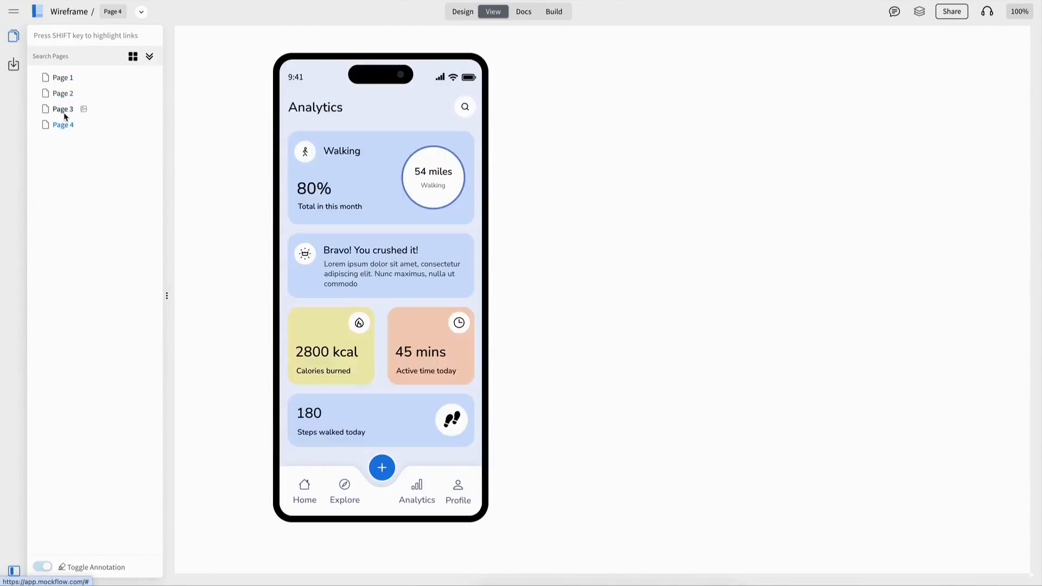
pyautogui.click(63, 111)
pyautogui.click(65, 95)
pyautogui.click(65, 109)
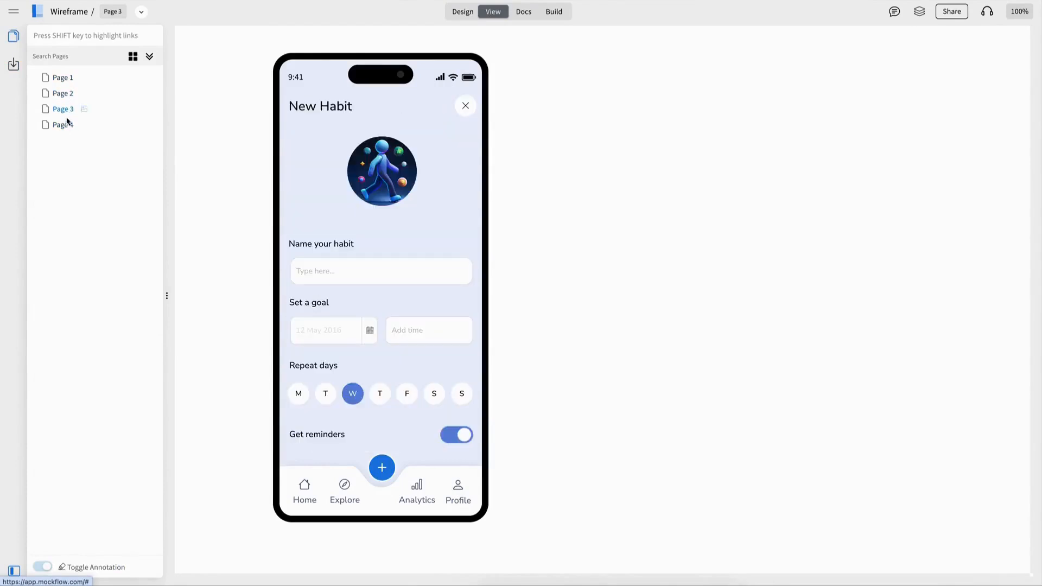
pyautogui.click(63, 125)
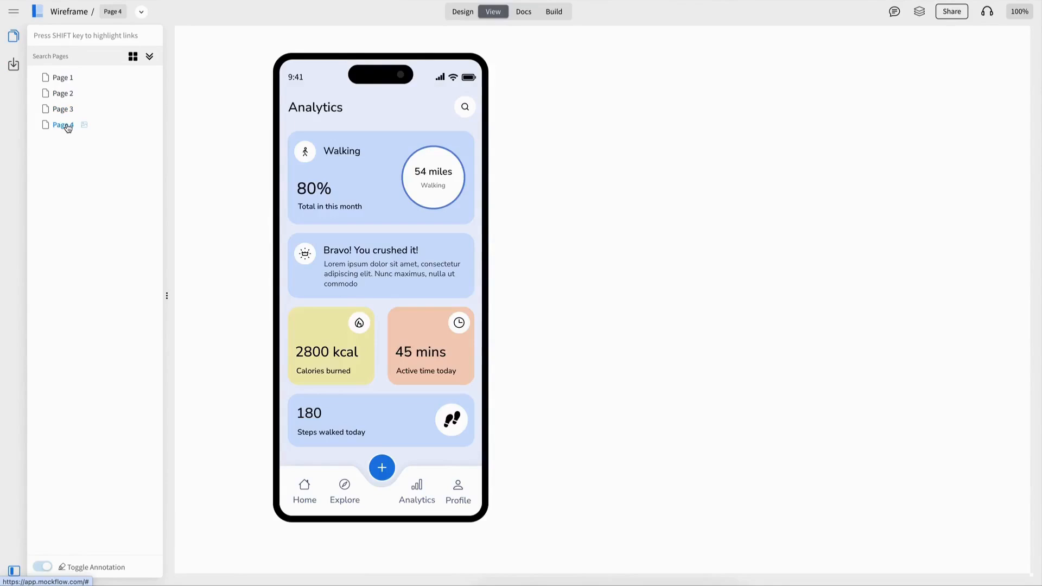
# Step: Return to design mode and open Page 2 with the home screen
pyautogui.click(460, 11)
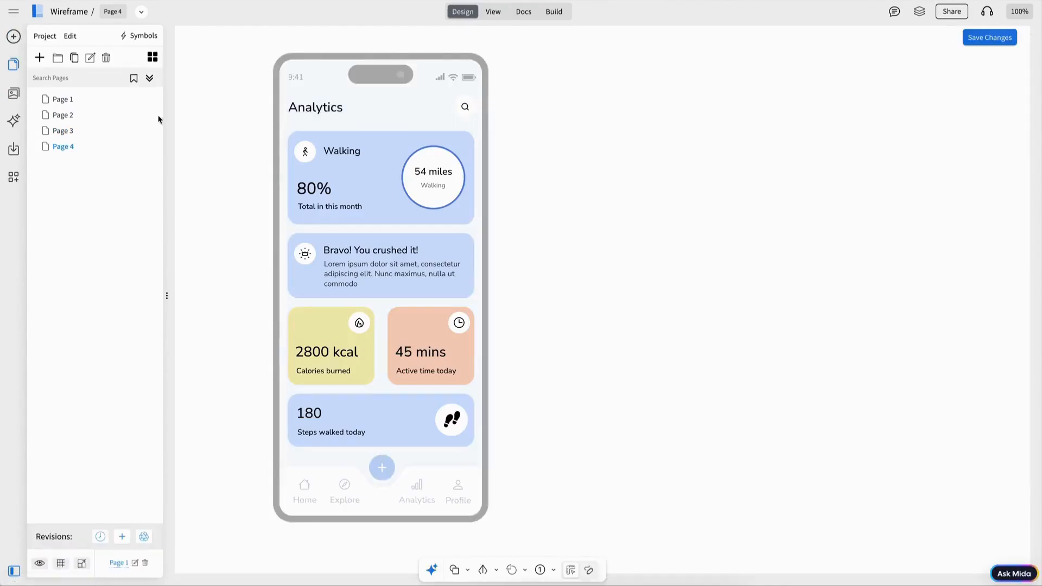
pyautogui.click(62, 131)
pyautogui.click(63, 116)
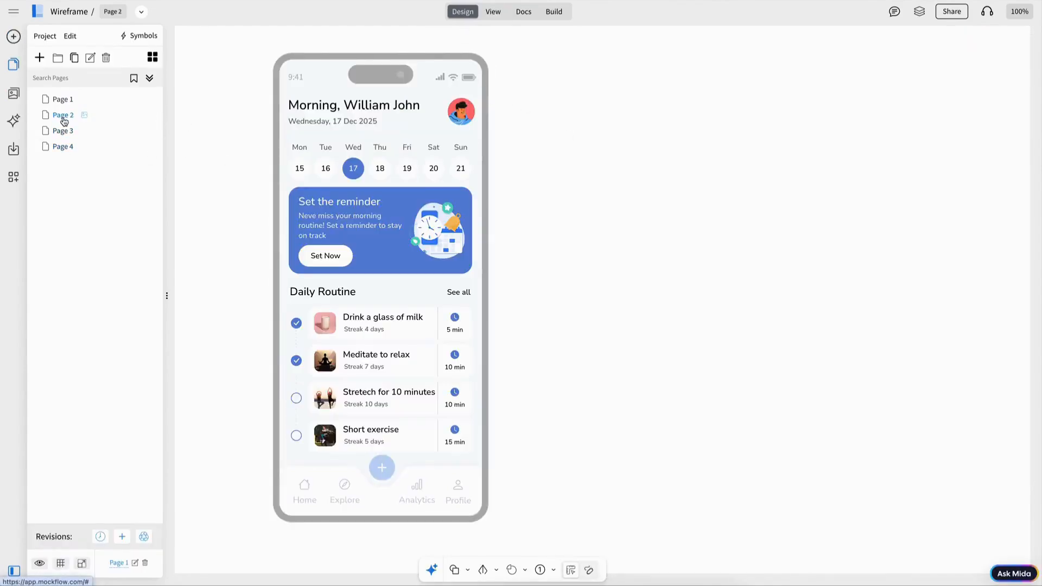